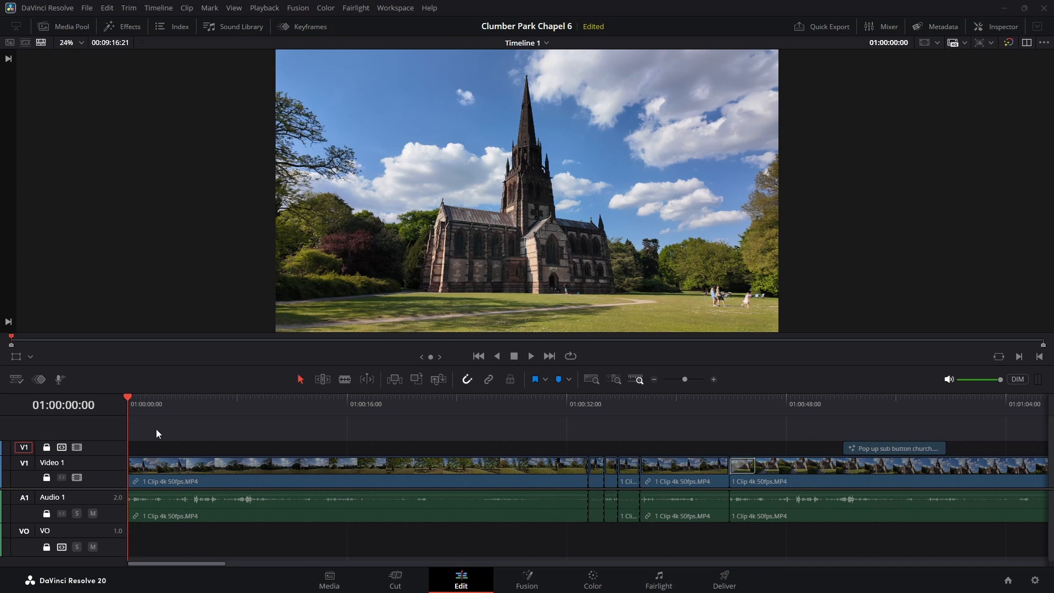
Add a new video track above the existing ones and name it TITLES
right_click(96, 429)
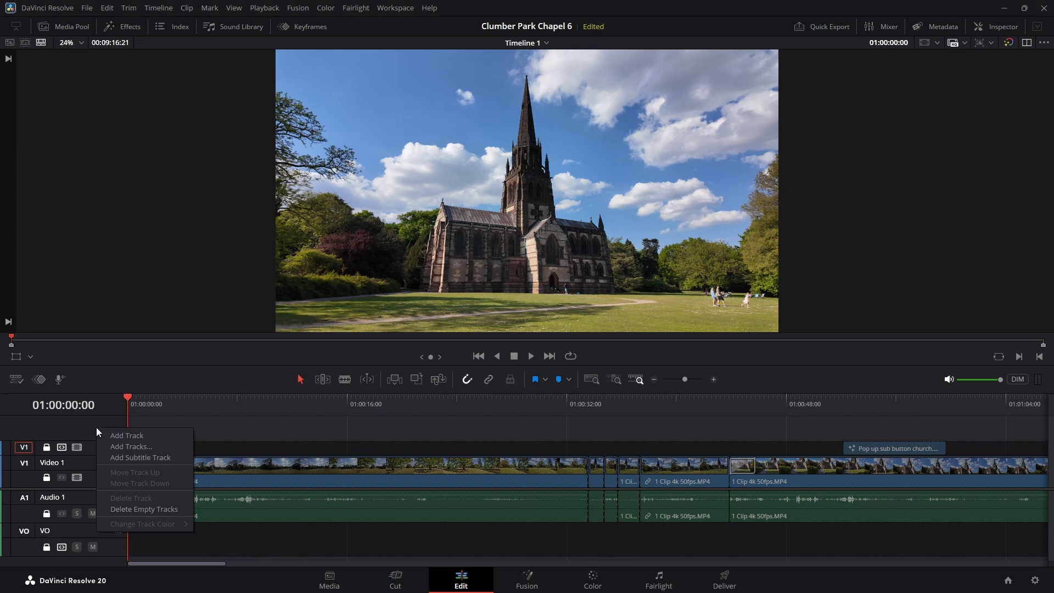
click(128, 437)
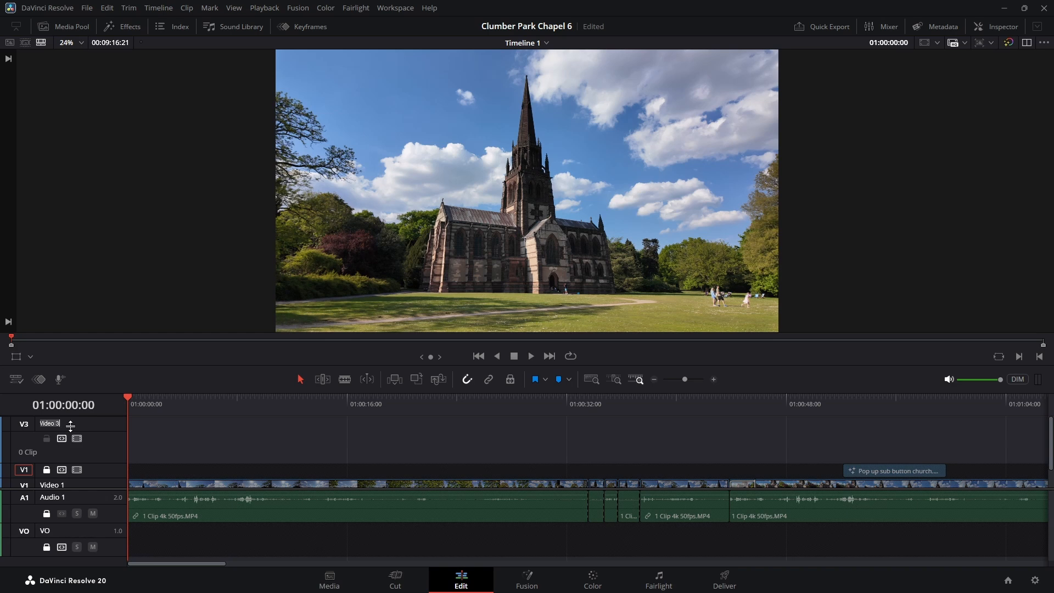
text(TITLES)
key(Return)
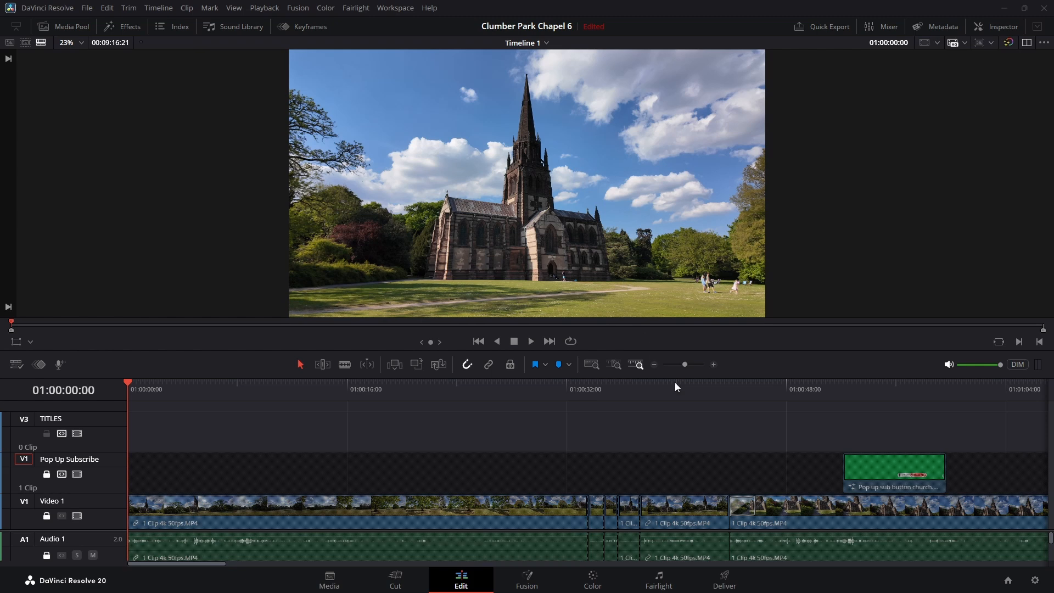
Place a basic Text title on the TITLES track at about 11 seconds and preview it over the footage
drag(132, 386, 277, 392)
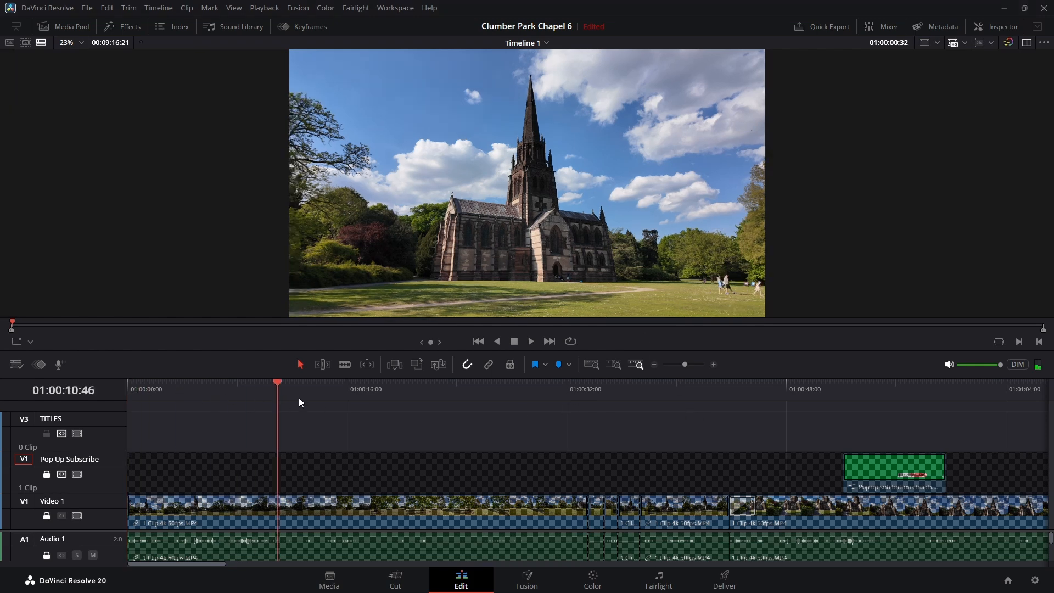
click(865, 391)
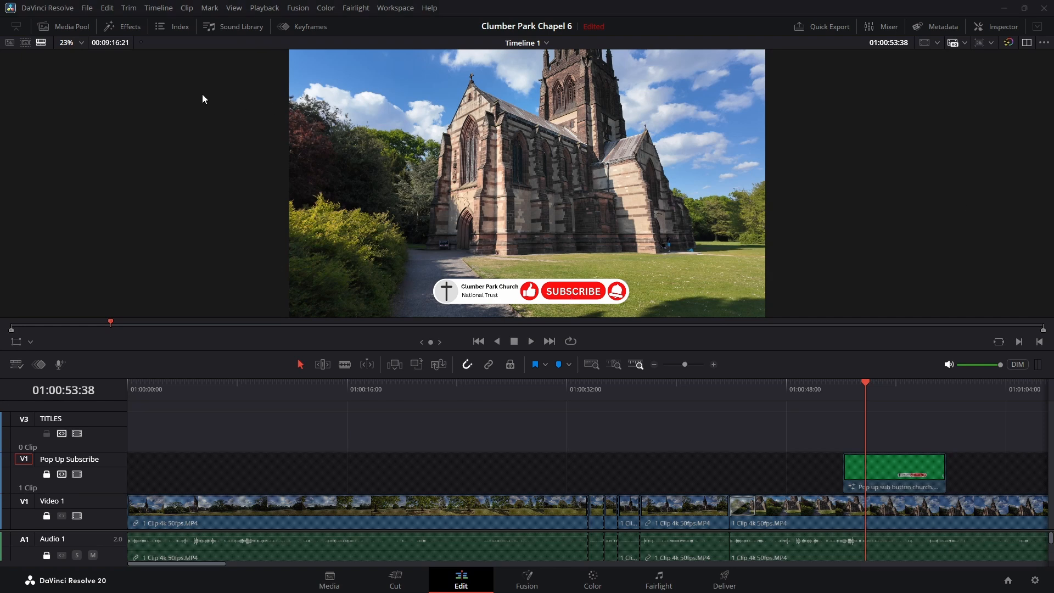
click(128, 28)
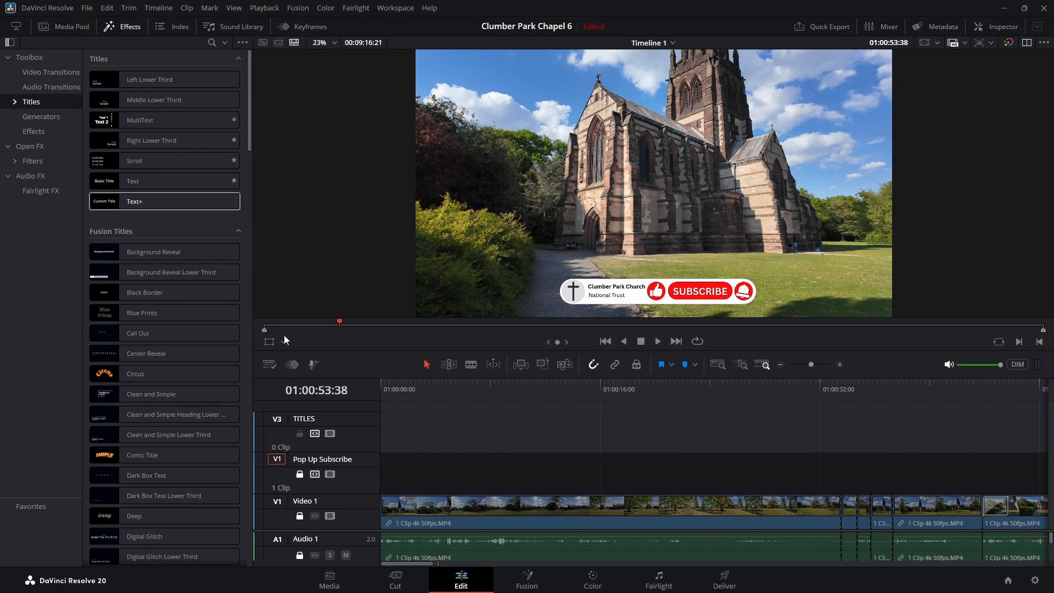
click(668, 386)
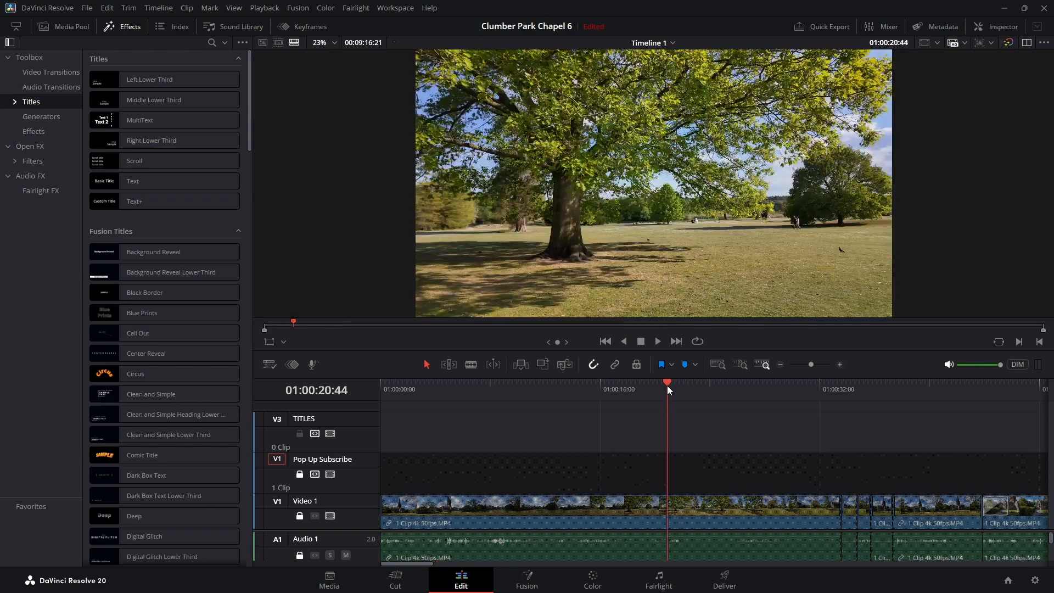
drag(670, 385, 921, 416)
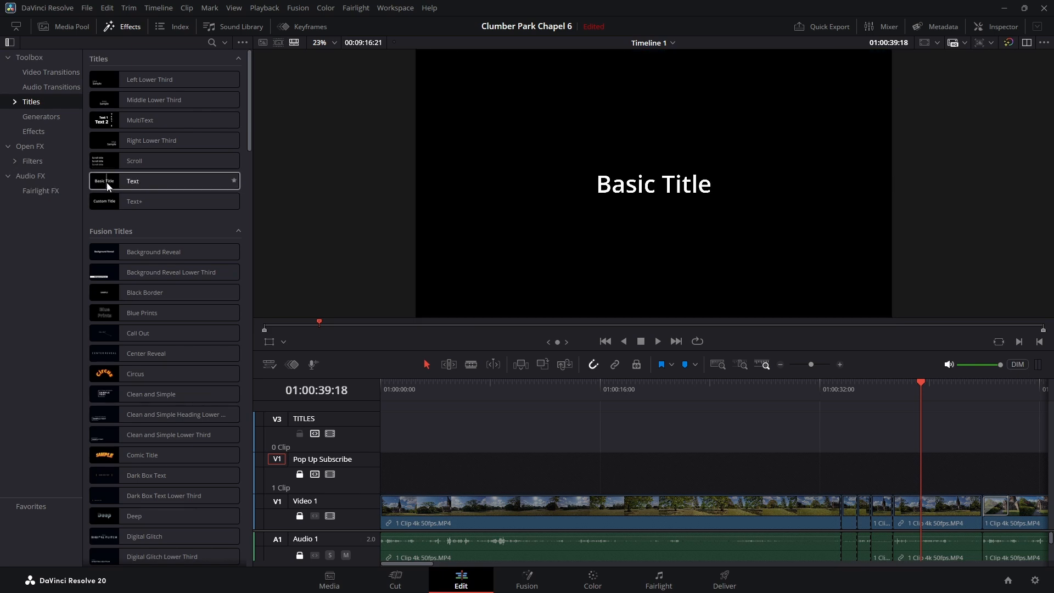
drag(106, 182, 528, 442)
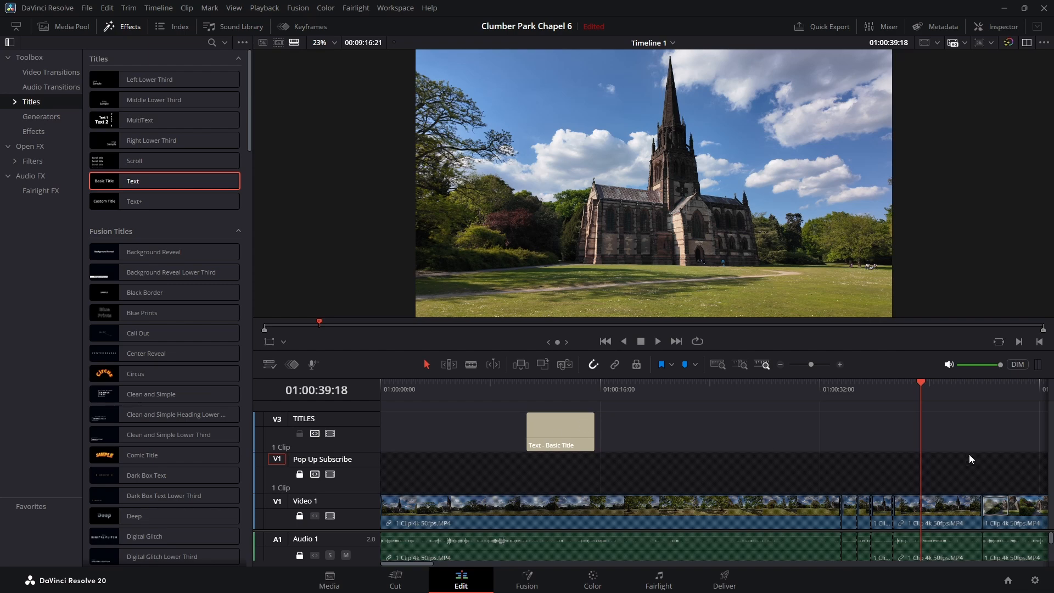
drag(923, 382, 559, 364)
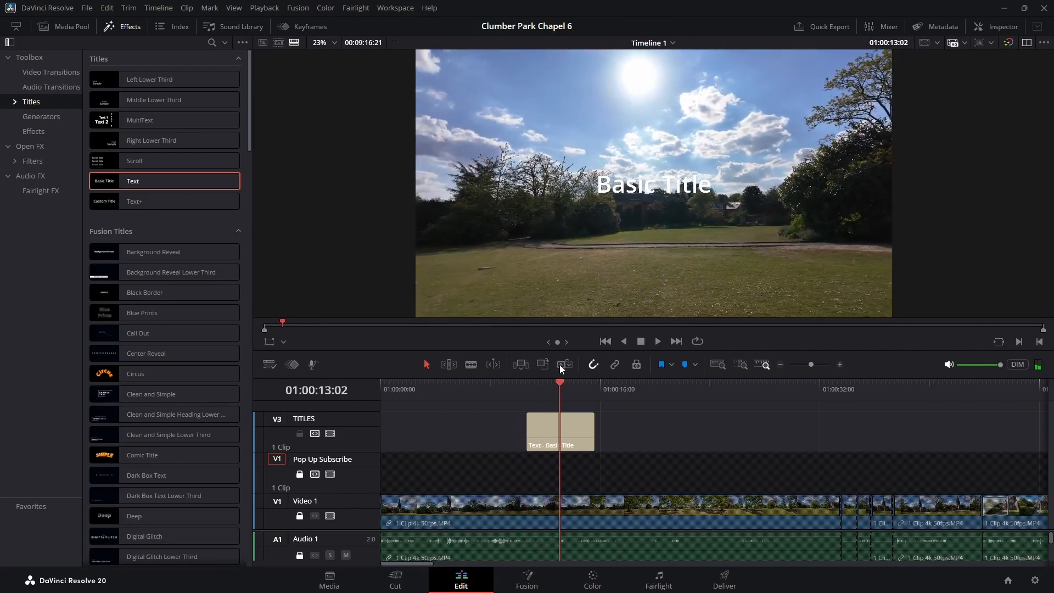
Move the title clip along the TITLES track to about 37 seconds, aligned with the start of the church clip
click(130, 28)
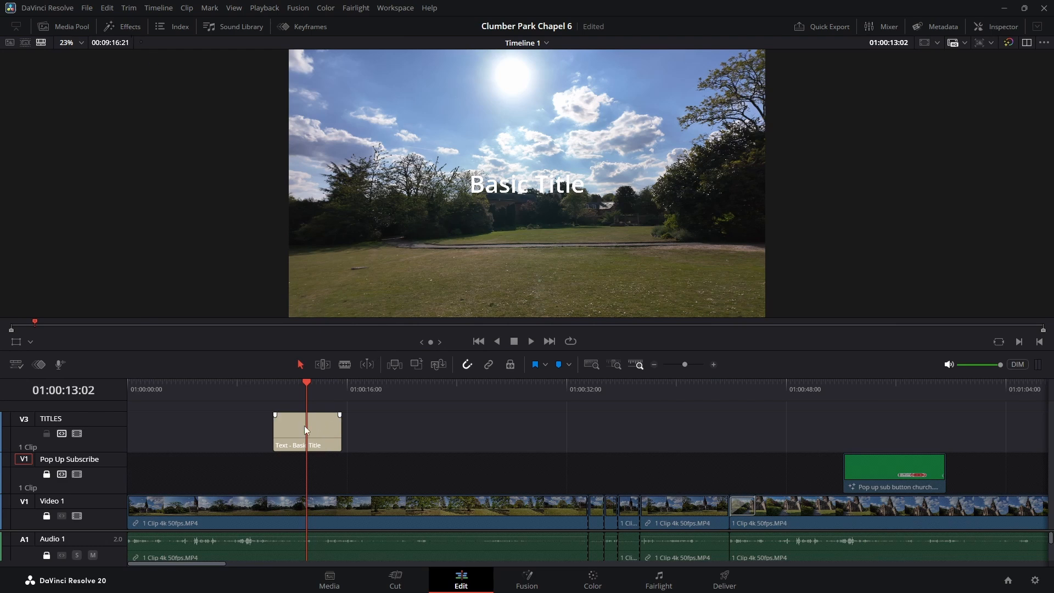
drag(322, 432, 685, 448)
drag(692, 448, 692, 448)
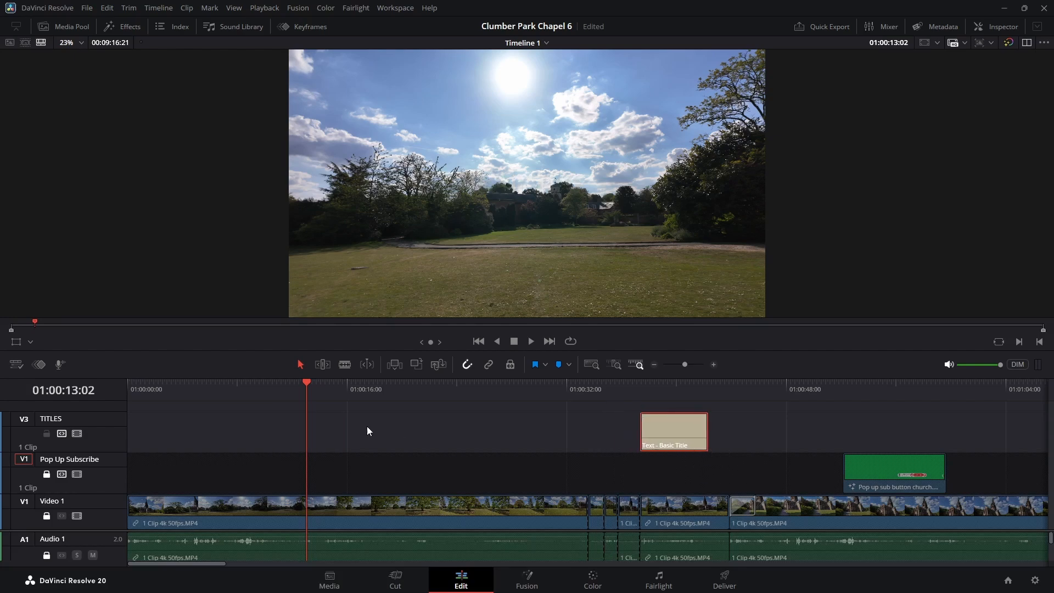
Play the timeline from about 36 seconds through the title clip to review how it appears over the church footage
drag(311, 384, 630, 398)
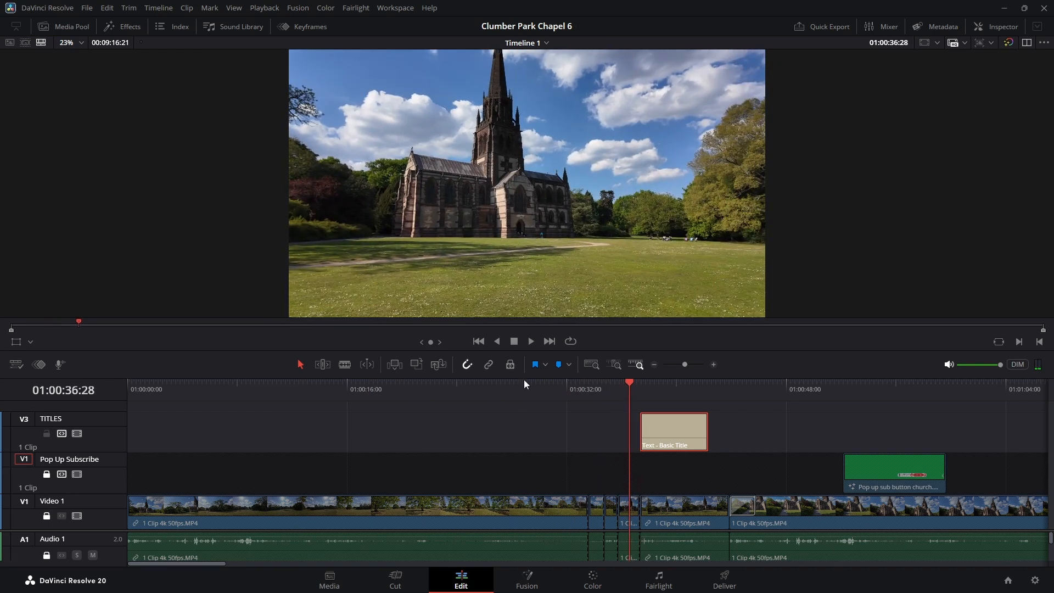
click(532, 341)
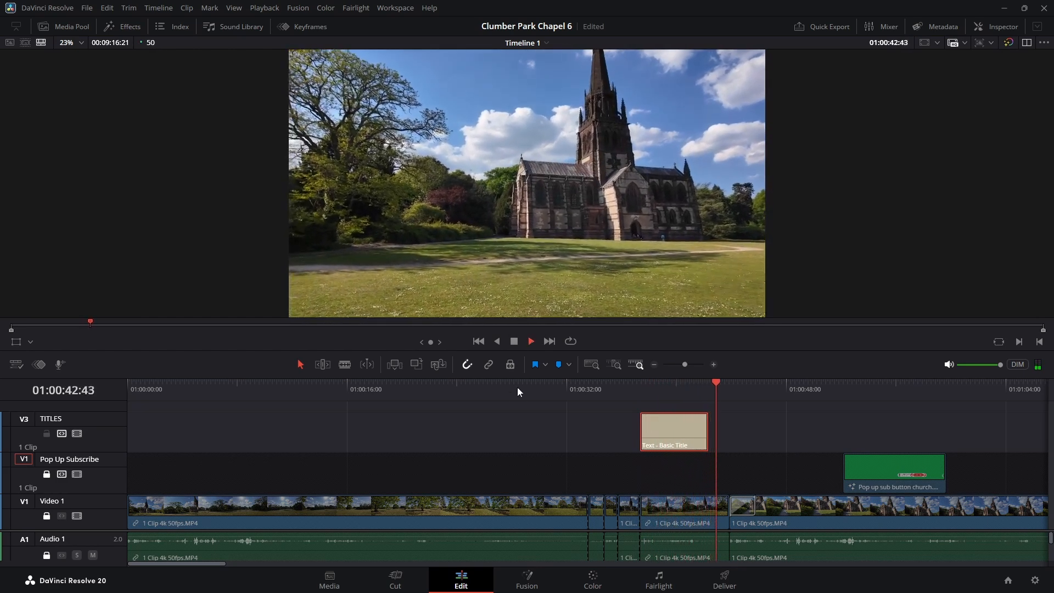
click(547, 422)
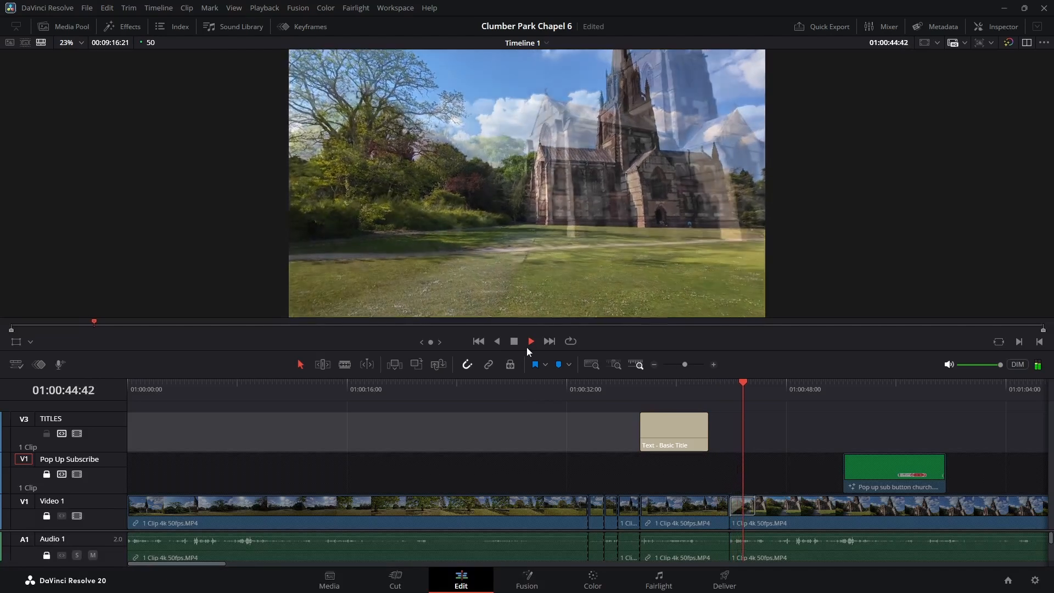
key(space)
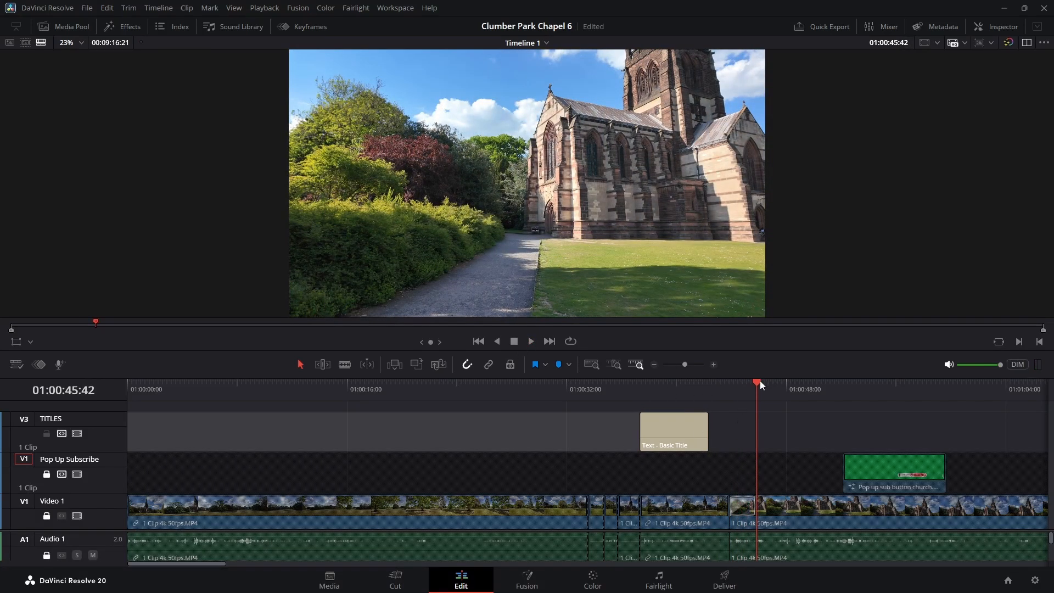
Move the title text to the lower left of the frame, at about X 601, Y 394
drag(757, 385, 675, 397)
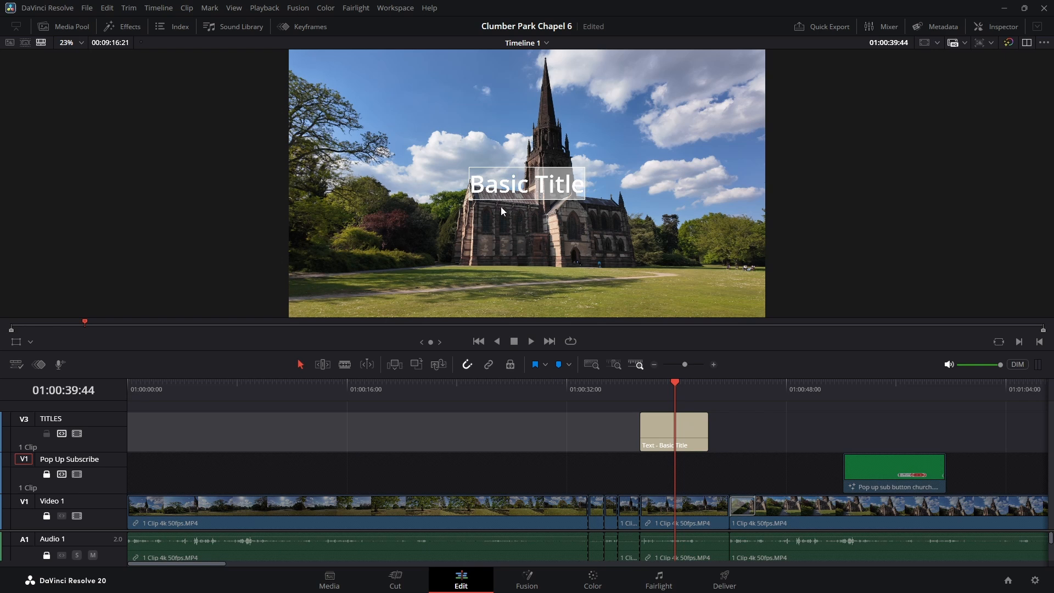
drag(502, 182, 339, 267)
Replace the selected title's text with "St Mary's Church"
click(665, 442)
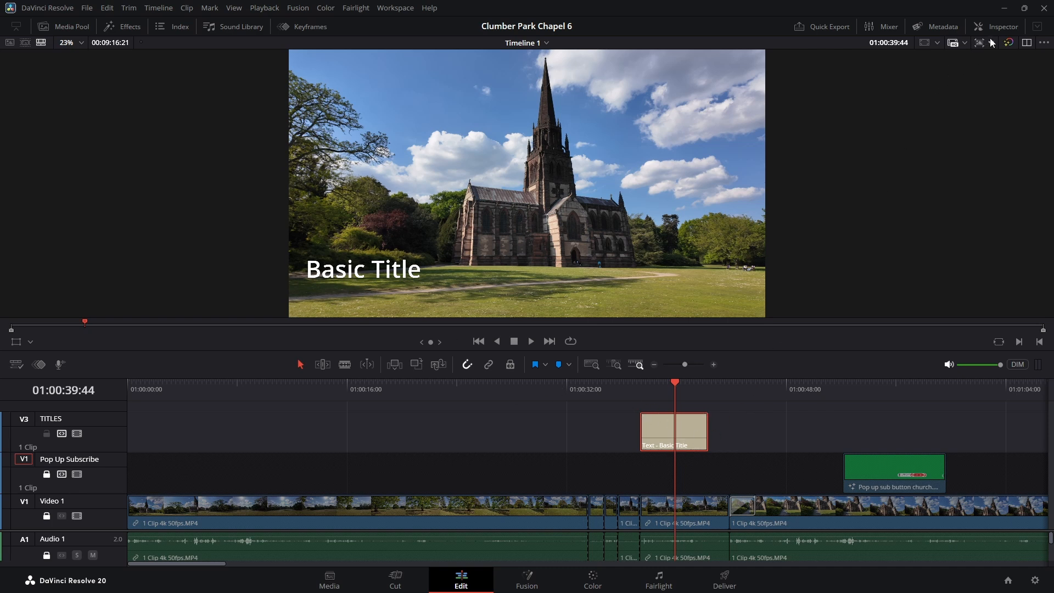
click(999, 25)
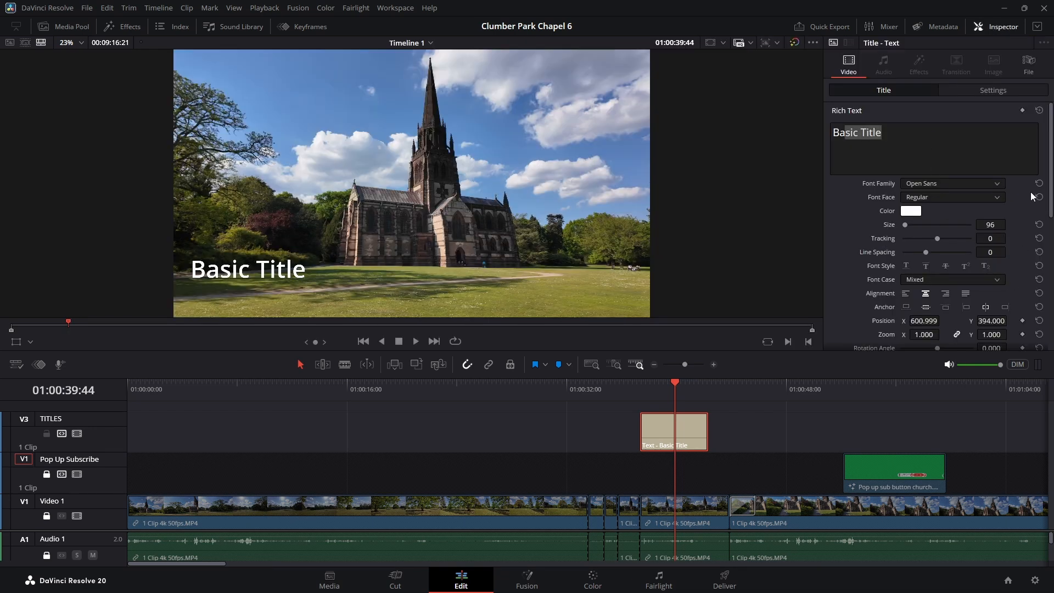
click(911, 144)
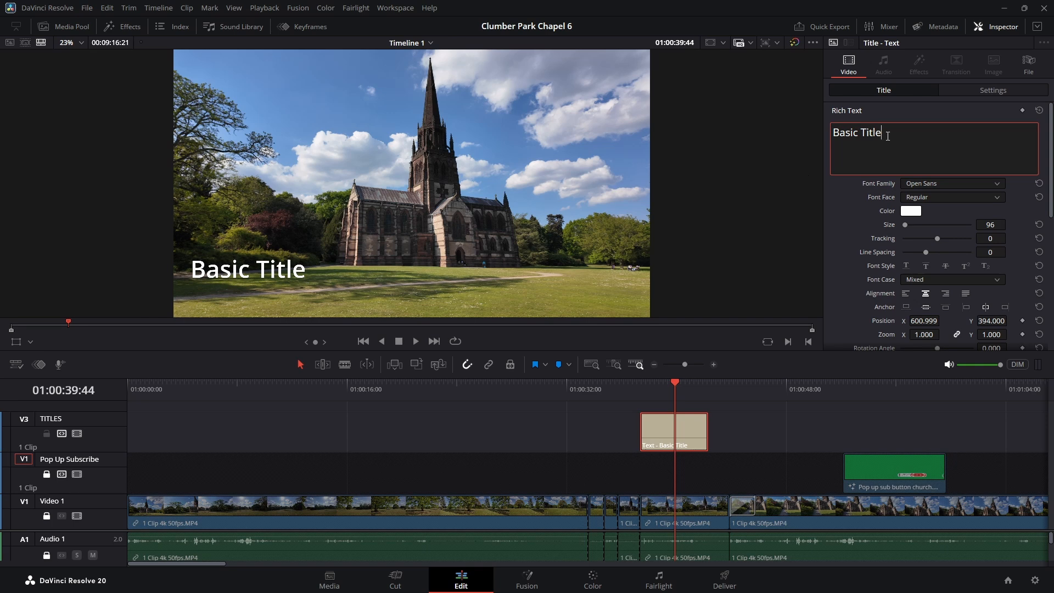
drag(882, 134, 833, 133)
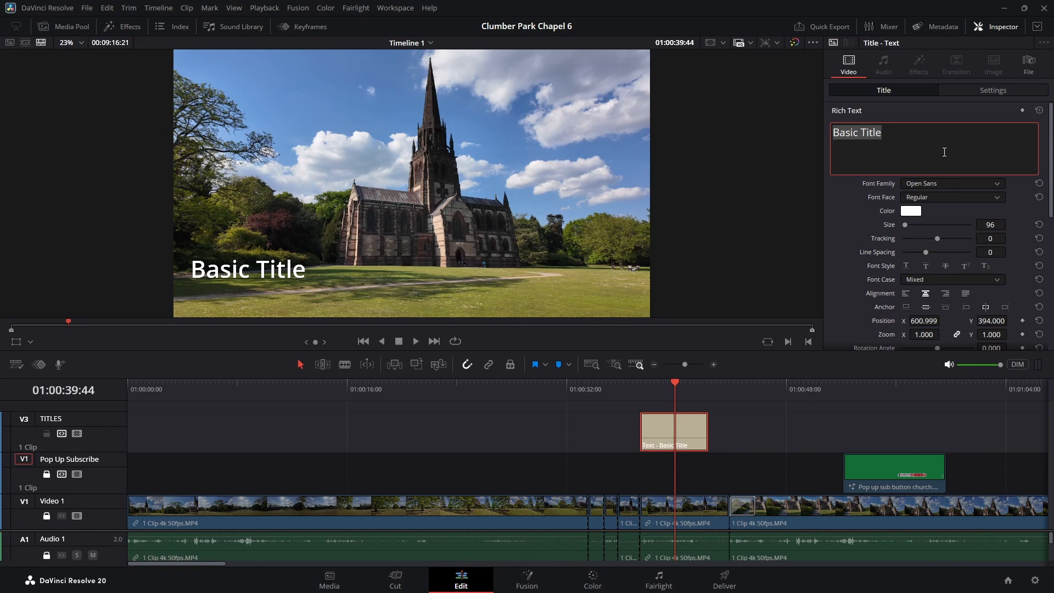
text(St M)
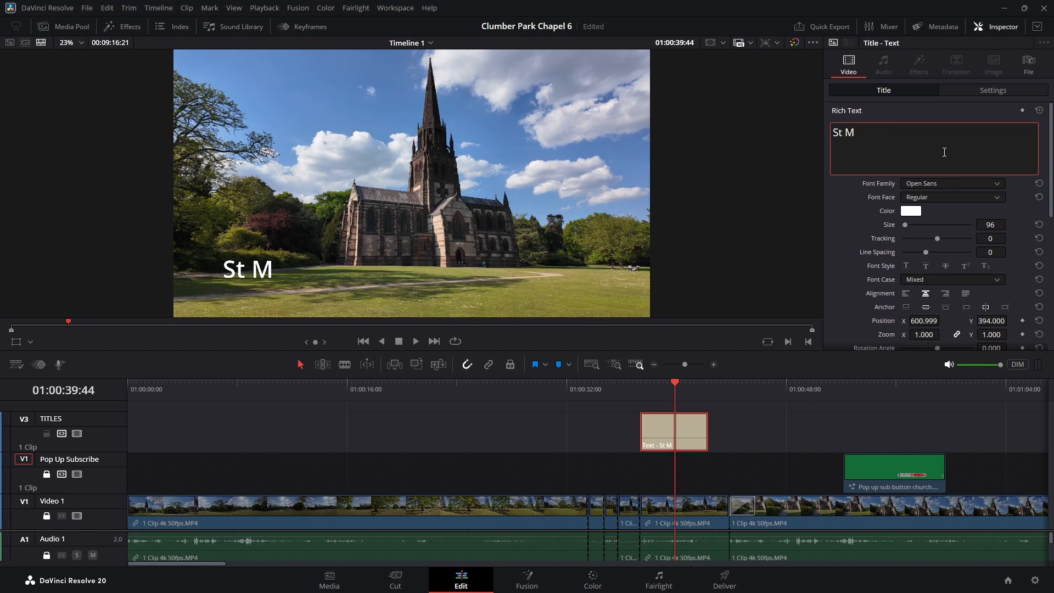
text(ary)
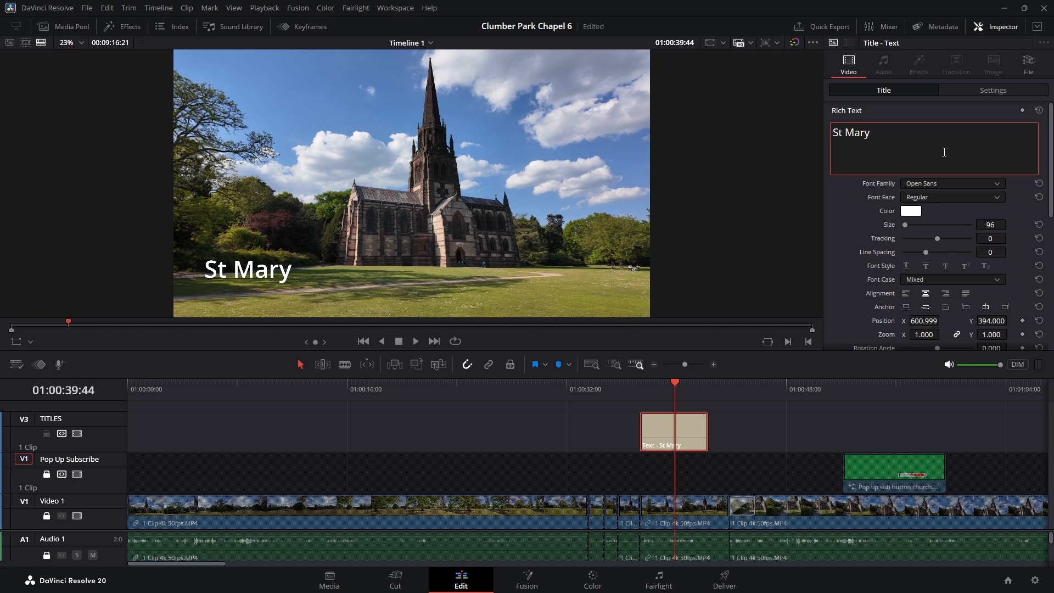
text('s Ch)
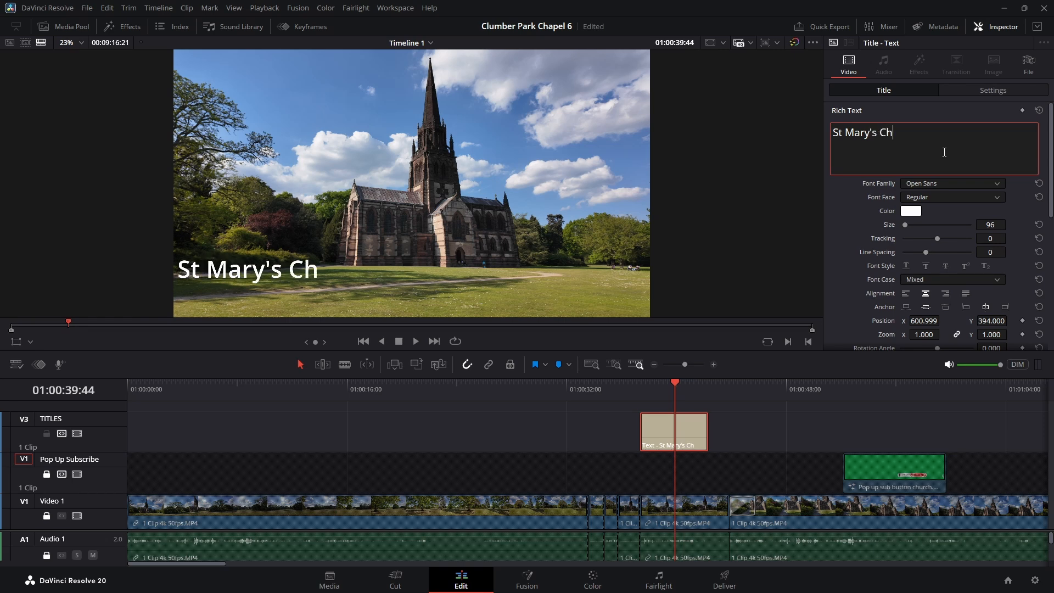
text(urch)
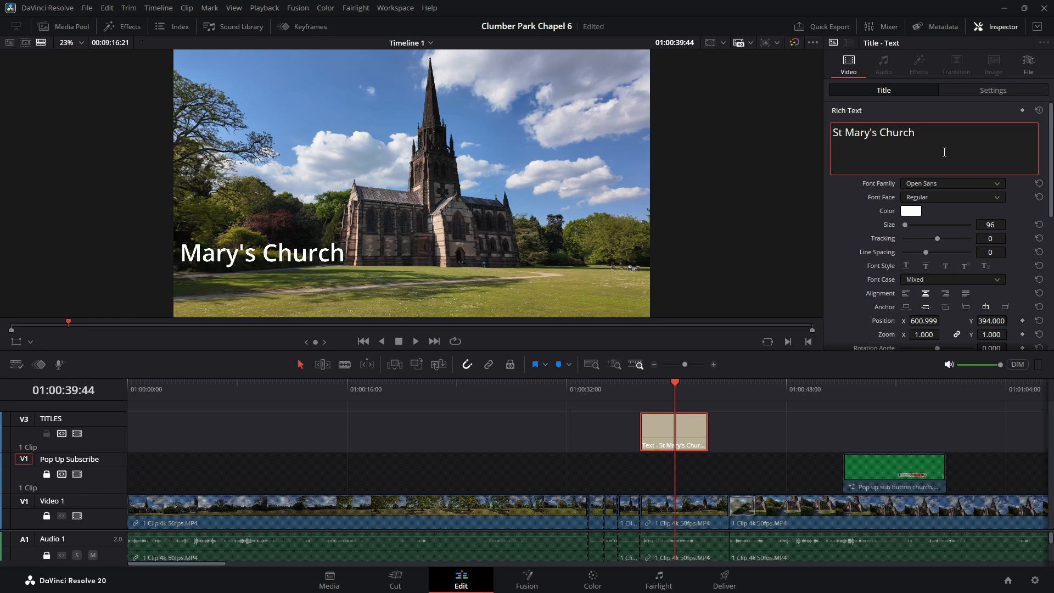
Reposition the title in the lower left of the frame at about X 911, Y 199, keeping the whole text inside the picture
drag(219, 253, 257, 278)
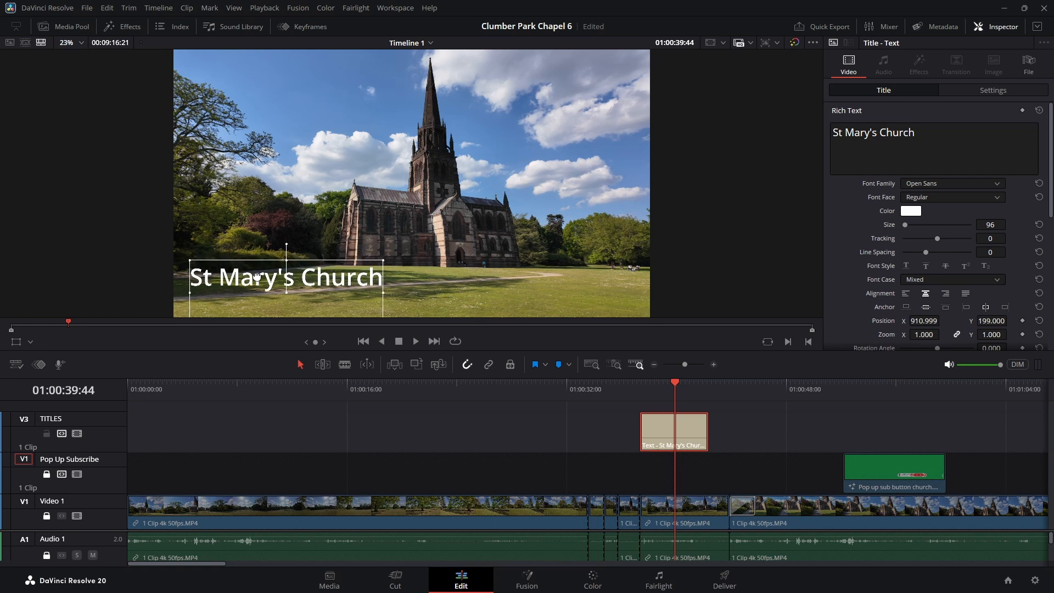
click(449, 287)
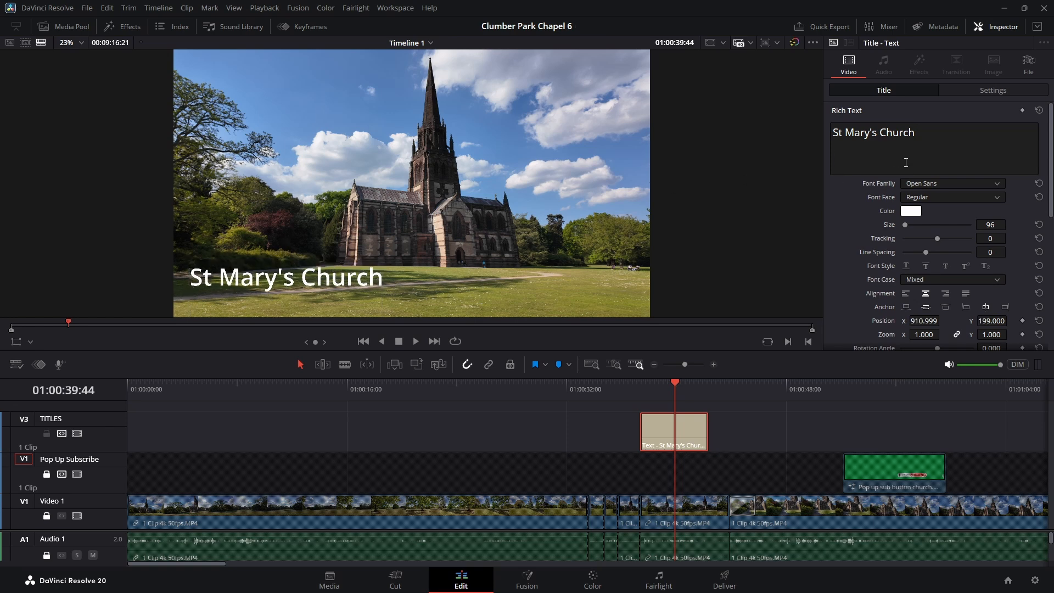
Set the title's font family to Gill Sans MT with the Regular font face
click(919, 148)
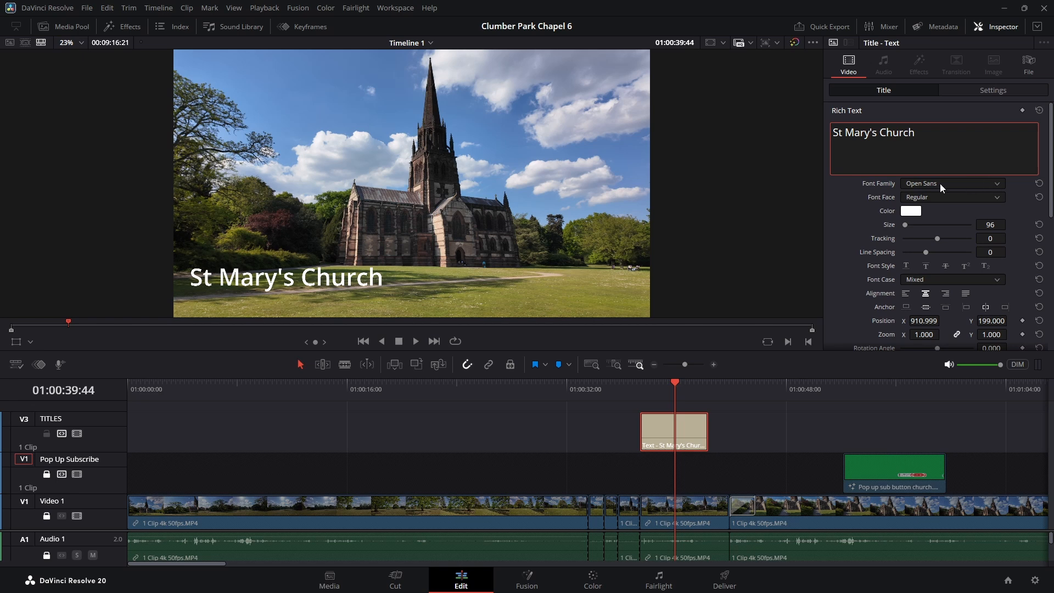
click(996, 184)
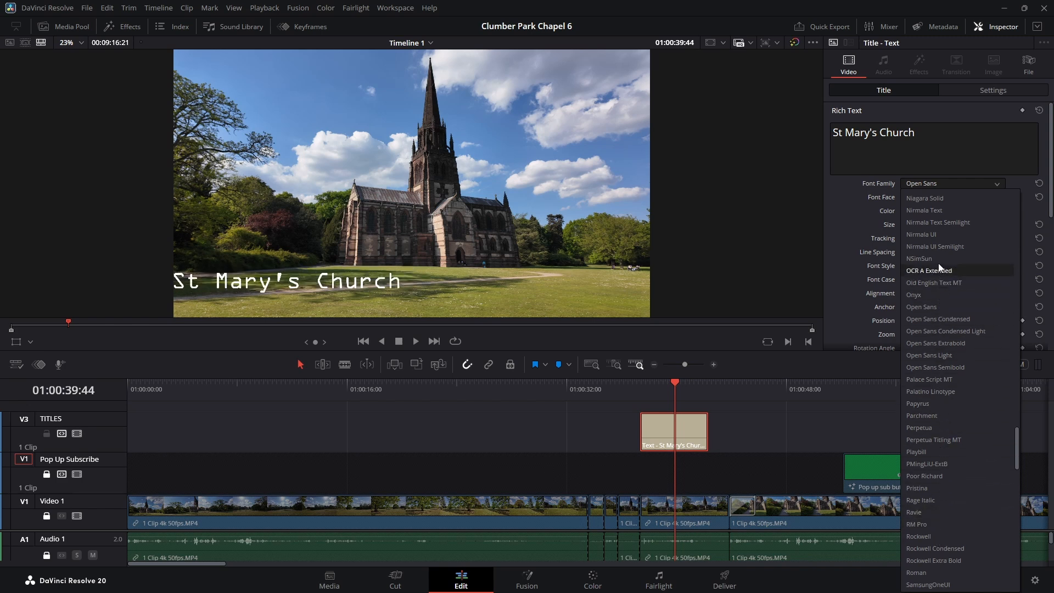
scroll(944, 265, up, 9)
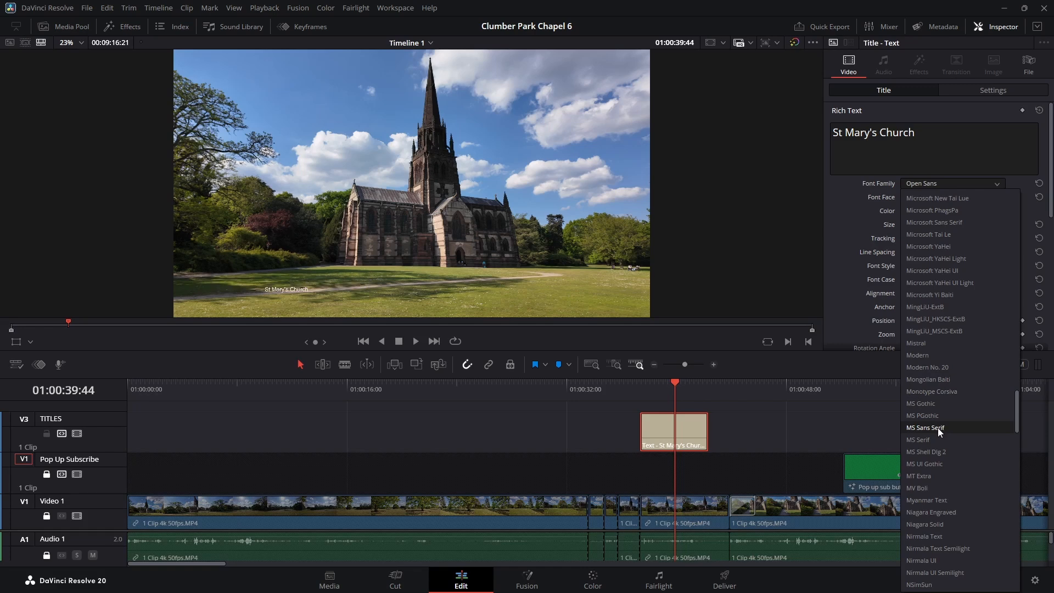
scroll(937, 223, up, 3)
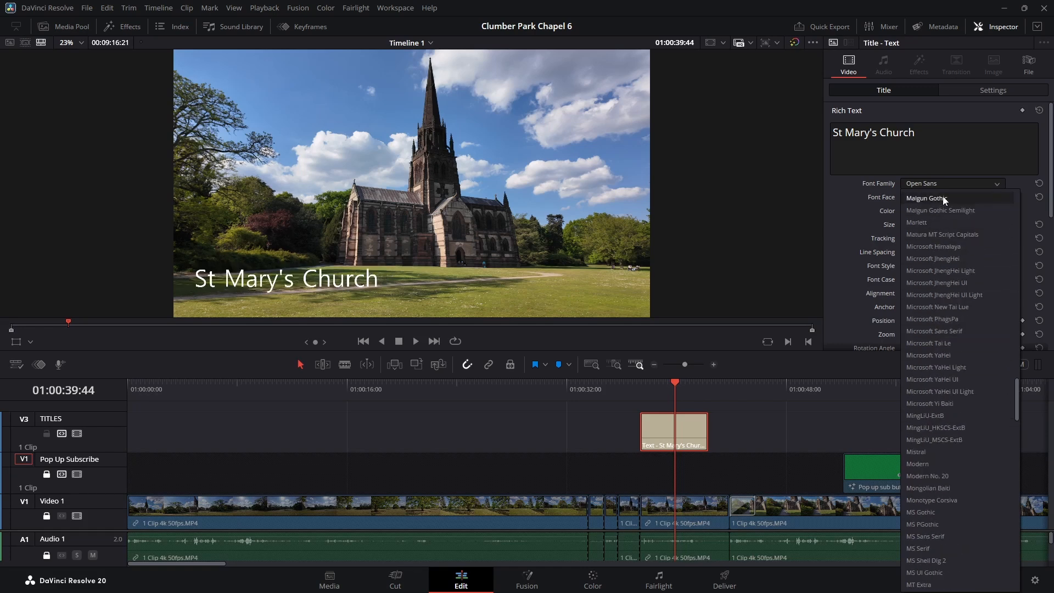
scroll(943, 196, up, 10)
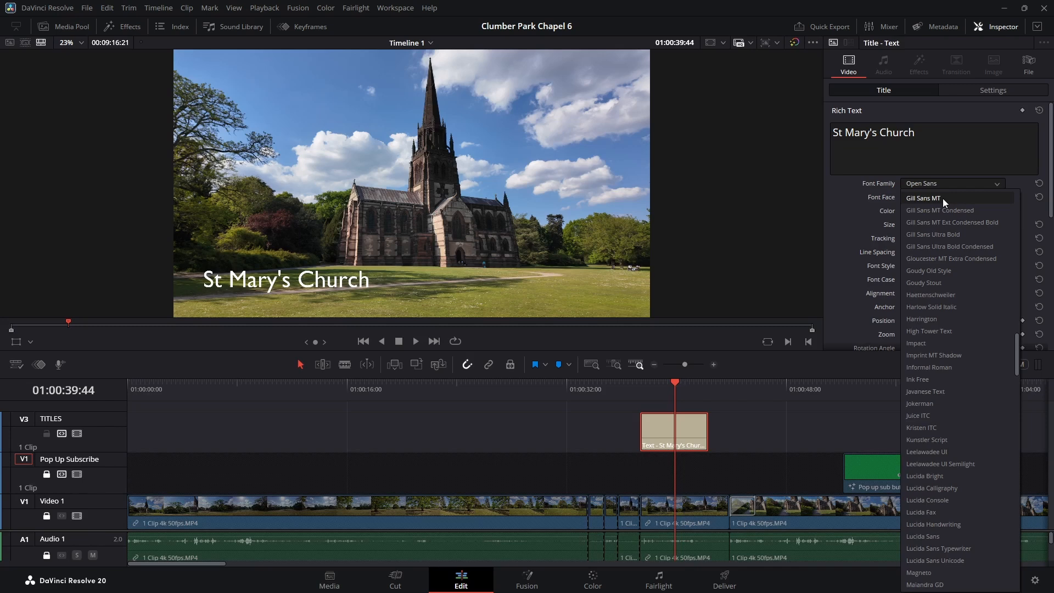
click(944, 199)
click(911, 211)
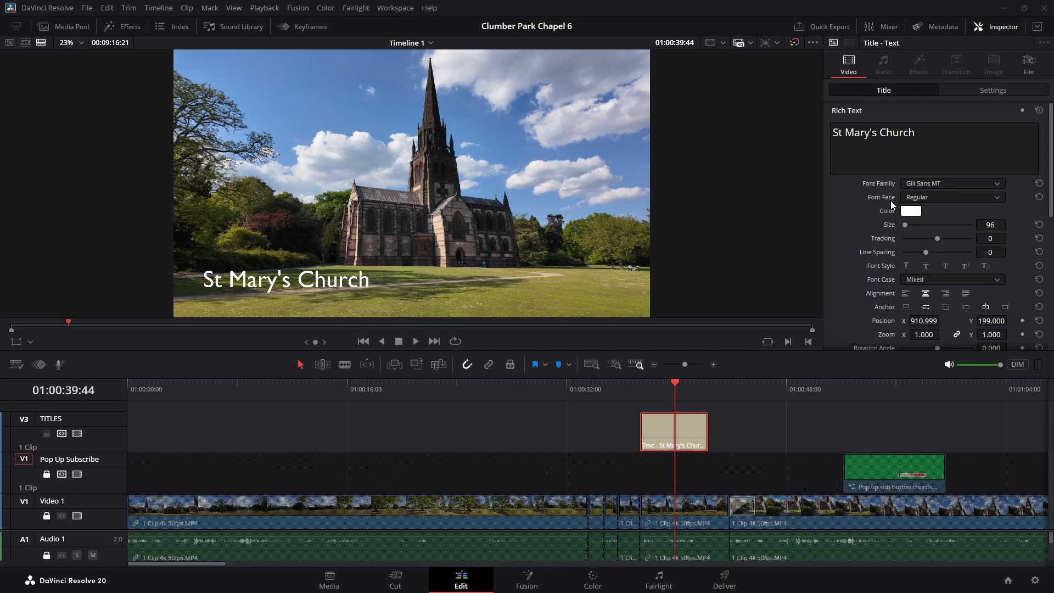
click(998, 197)
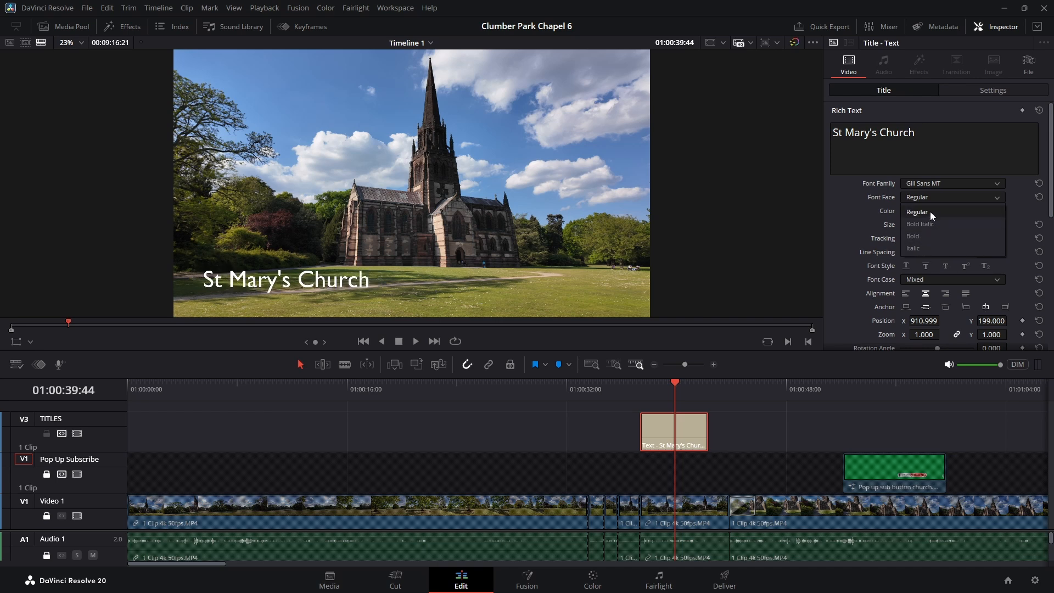
click(991, 197)
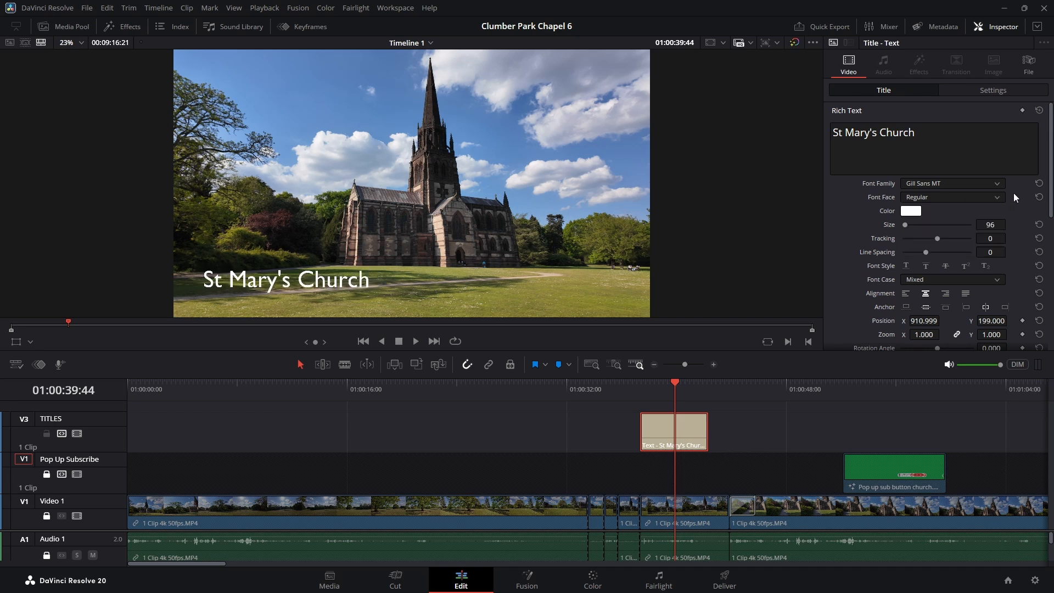
Try a light green text color, #c2ff7c, on the title and set it back to white
click(911, 211)
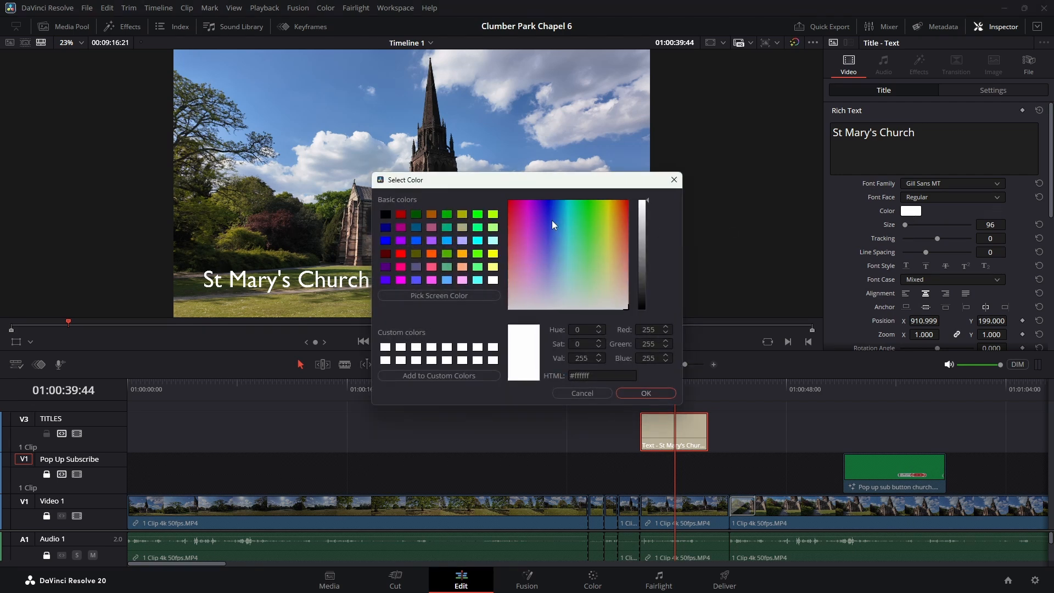
drag(546, 223, 598, 253)
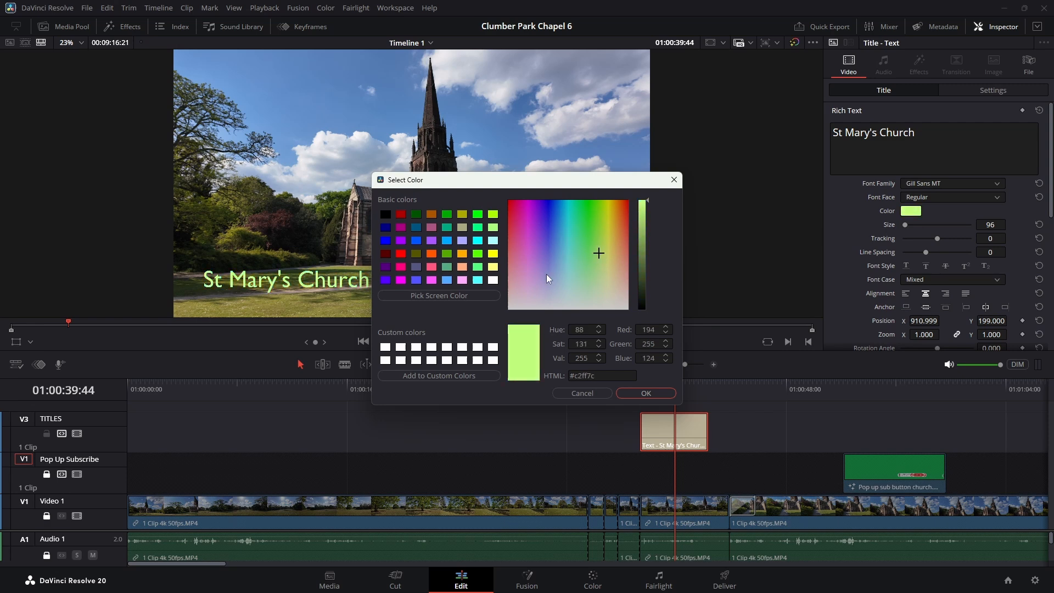
click(493, 280)
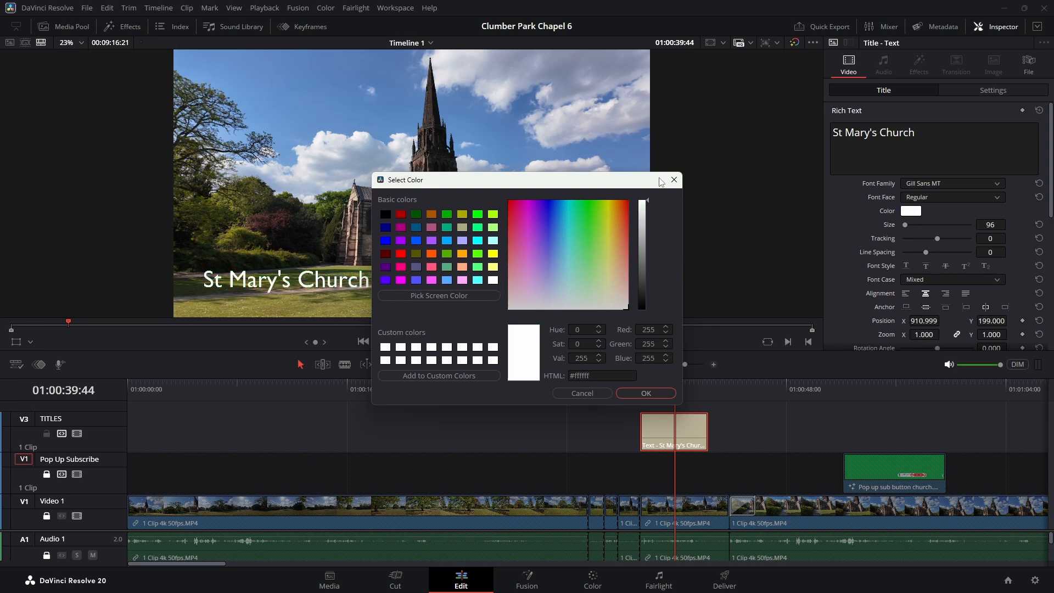
click(674, 180)
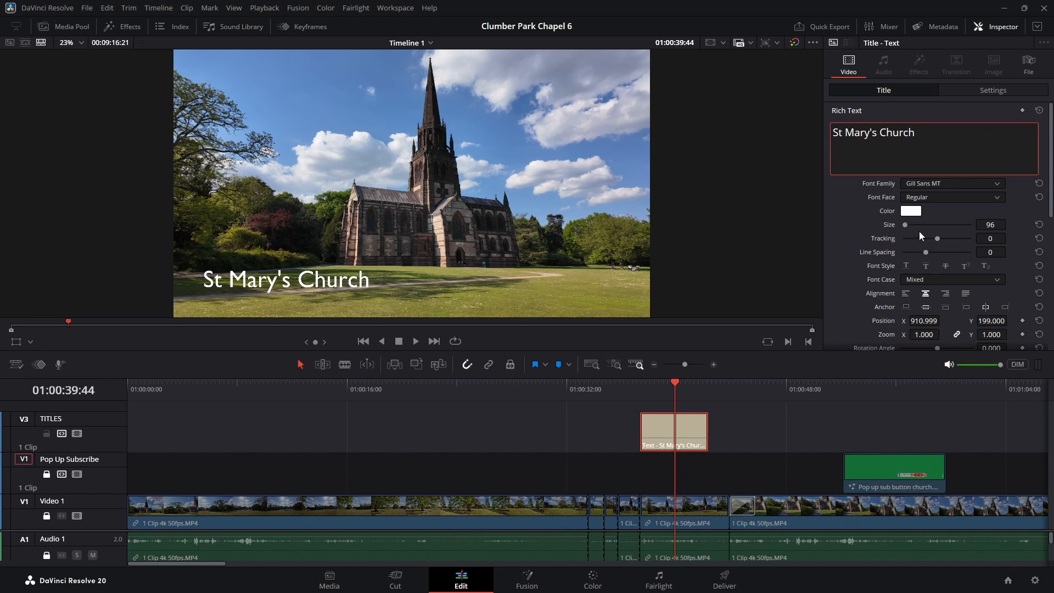
Adjust the font size of the "St Mary's Church" title to 128
click(904, 226)
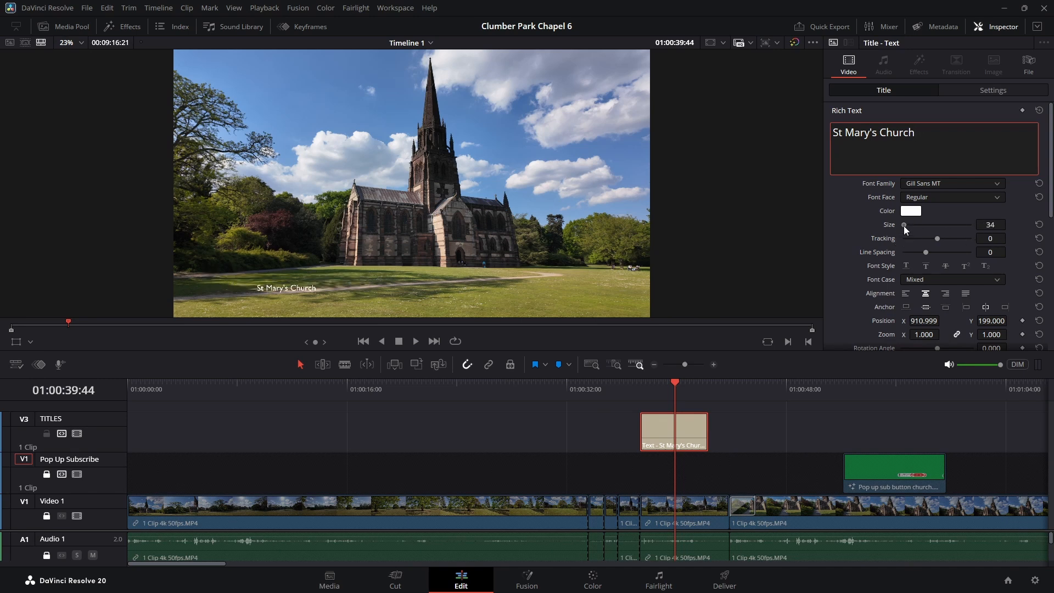
mouse_move(904, 226)
mouse_down()
mouse_move(914, 228)
mouse_move(902, 228)
mouse_up()
click(1039, 225)
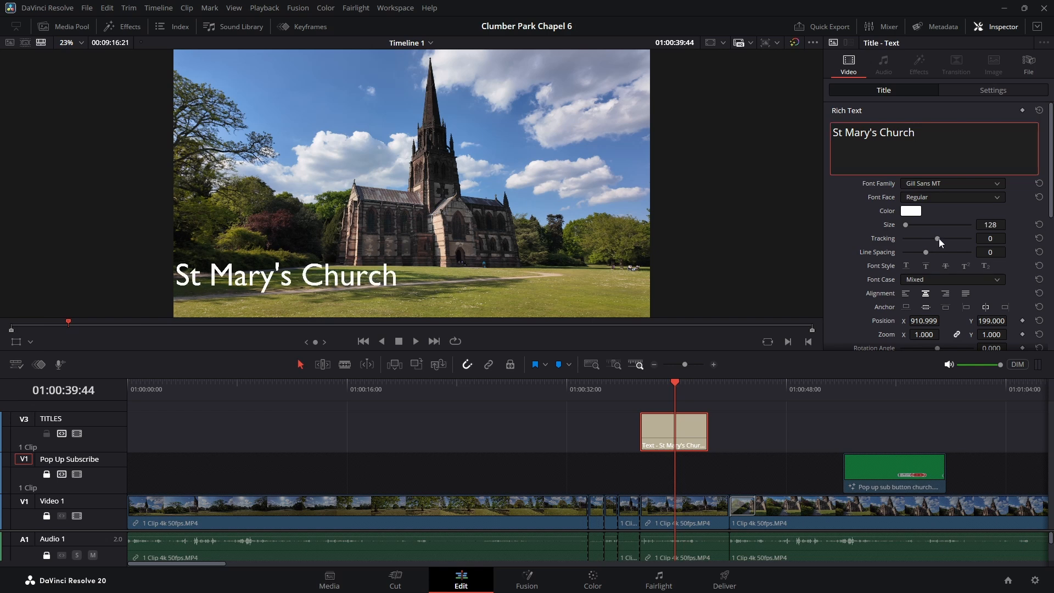
Try tighter tracking of about -14 on the title and reset it to the default
drag(939, 238, 937, 239)
drag(936, 239, 933, 247)
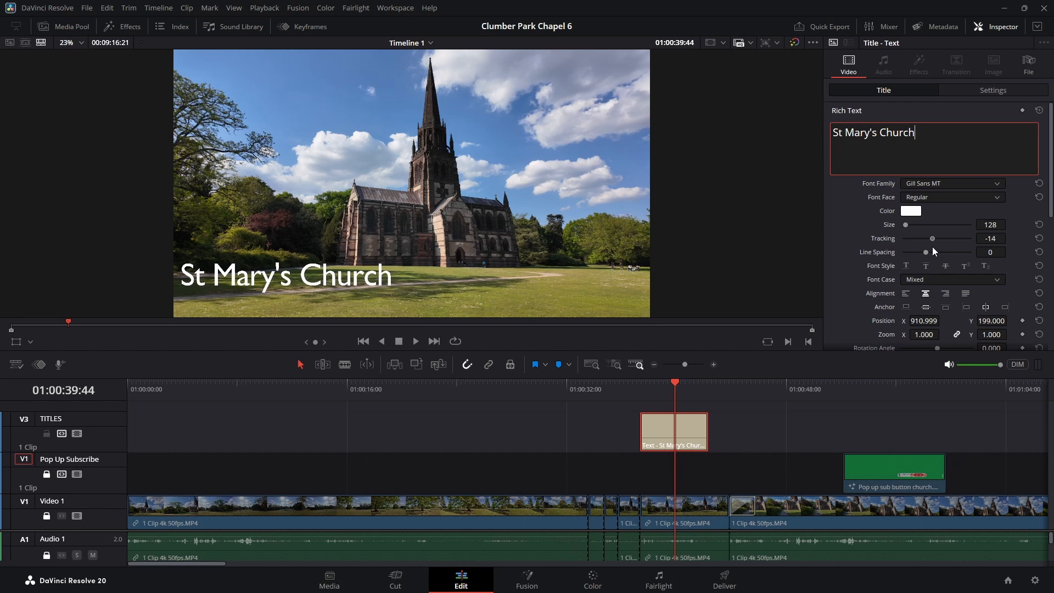
click(1040, 238)
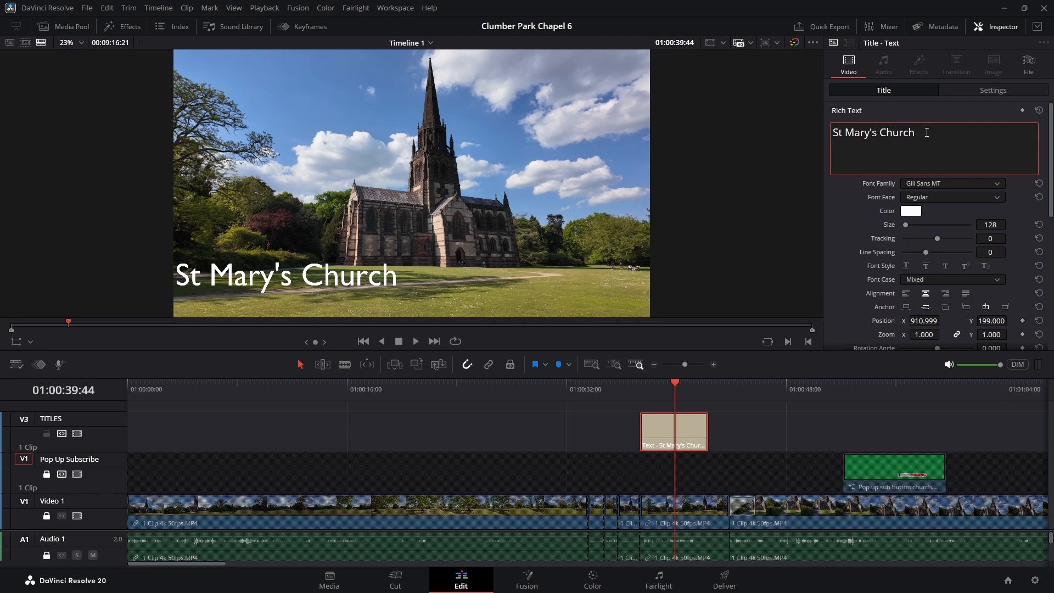
Add a second line "Clumber Park, National Trust" to the title and move the text to about X 1664, Y 332, fully inside the picture
key(Return)
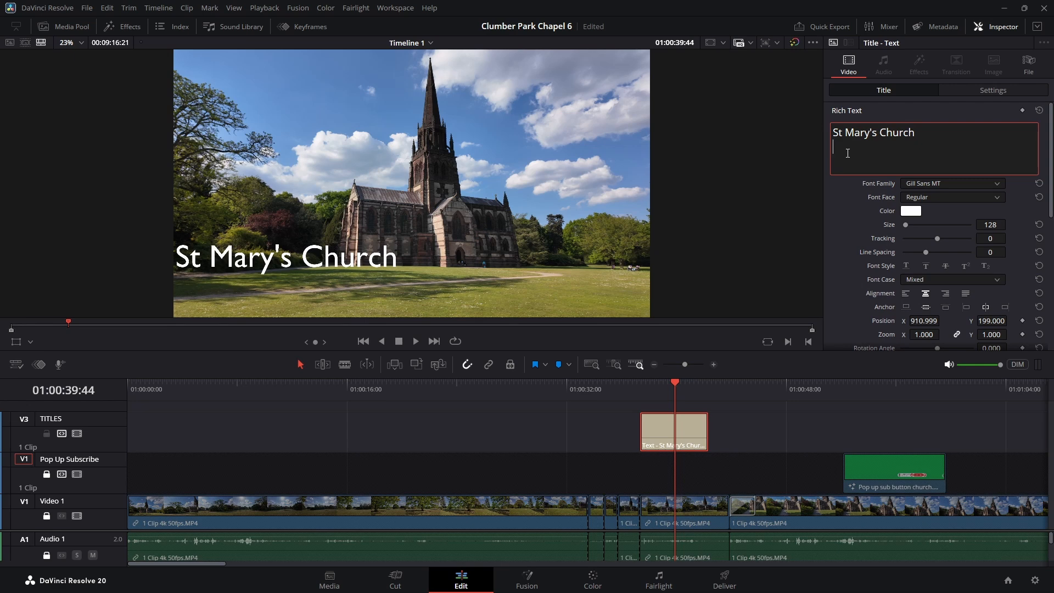
text(Clumber)
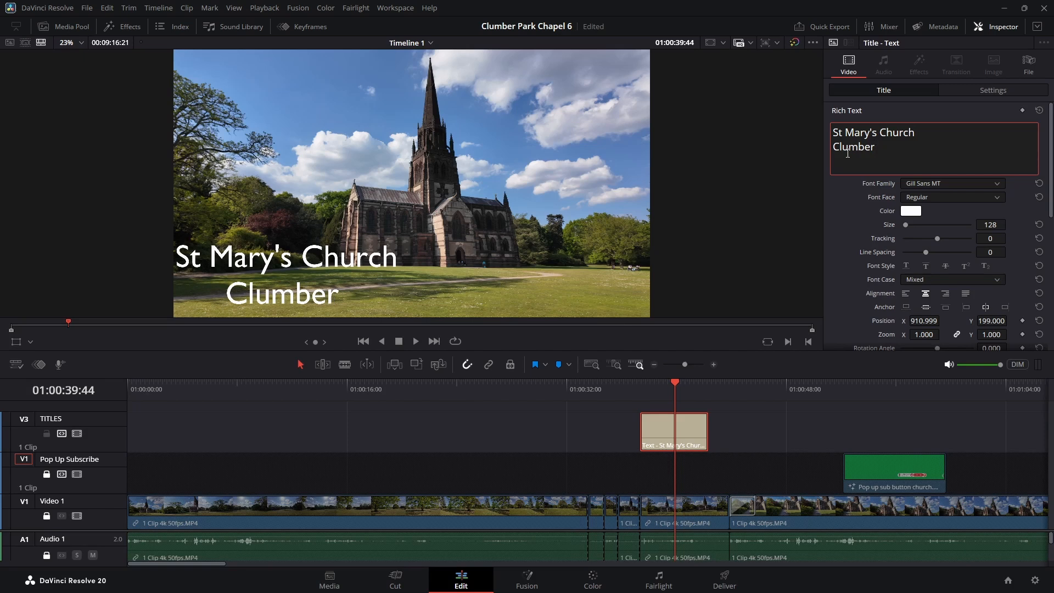
text( Park)
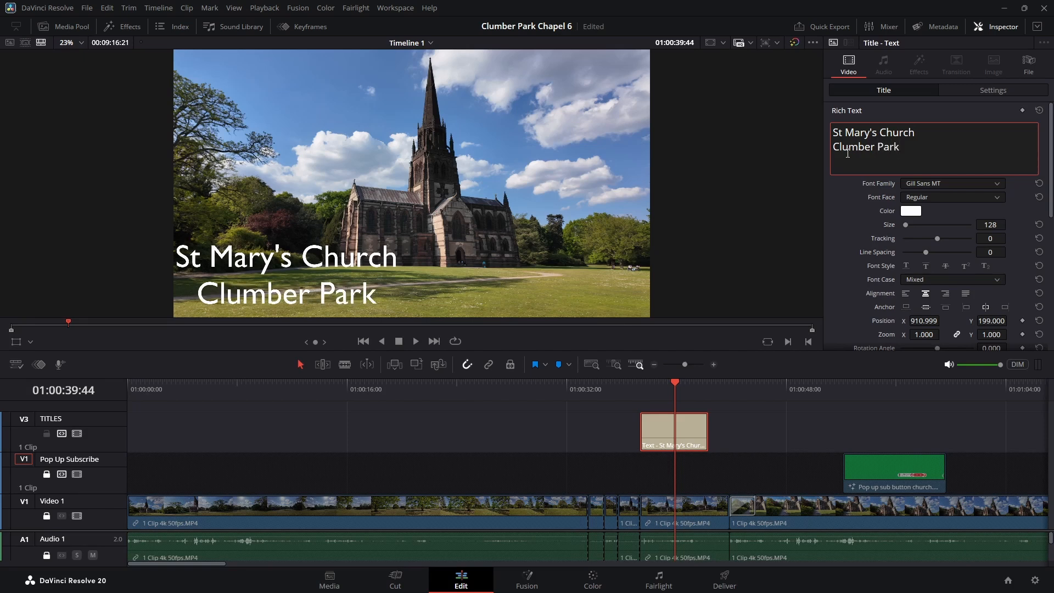
text(,)
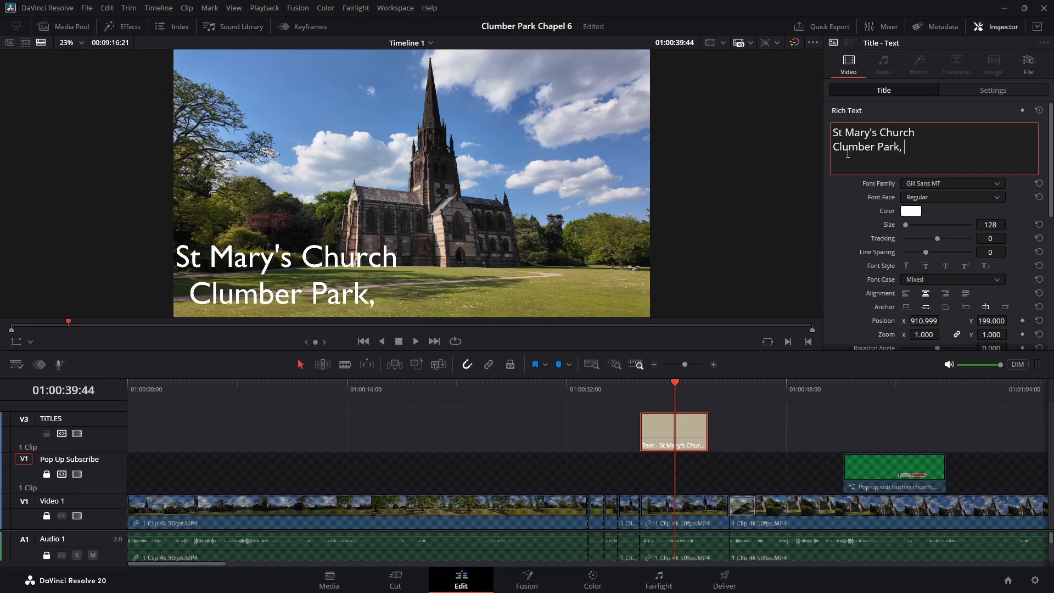
text( Nation)
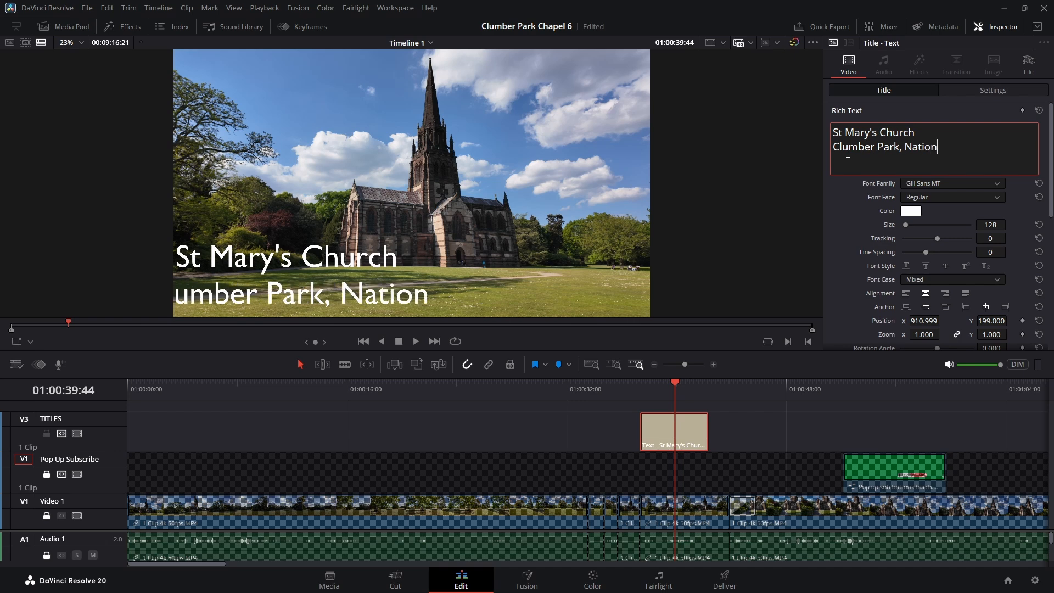
text(al TR)
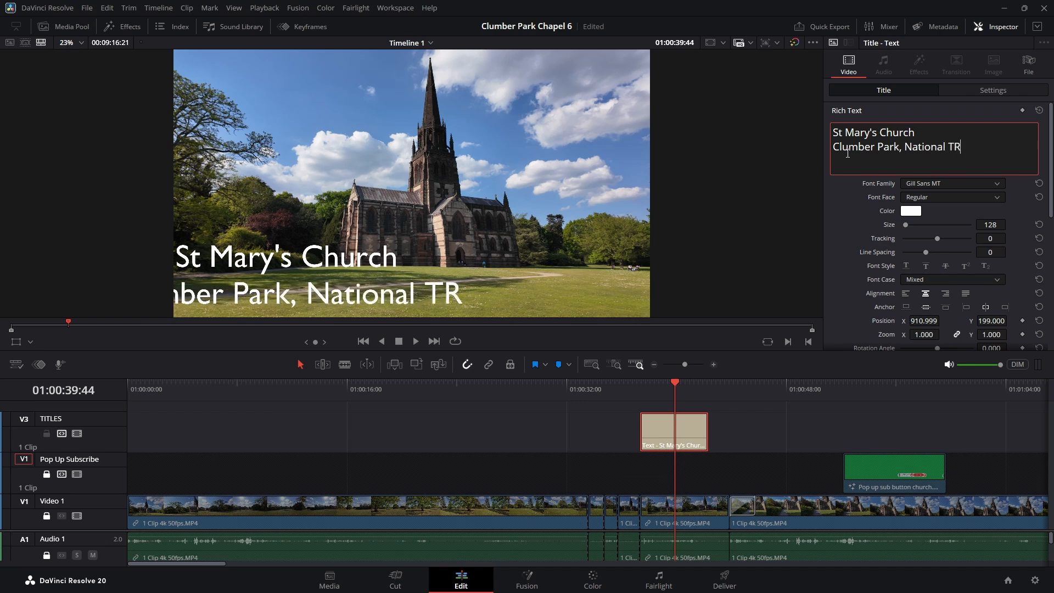
key(BackSpace)
text(r)
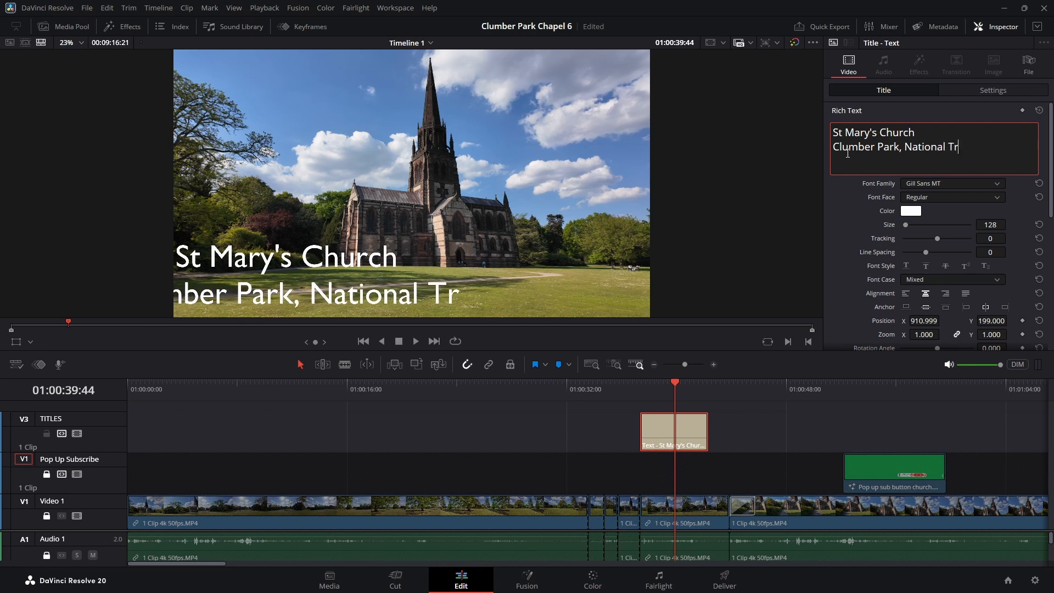
text(ust)
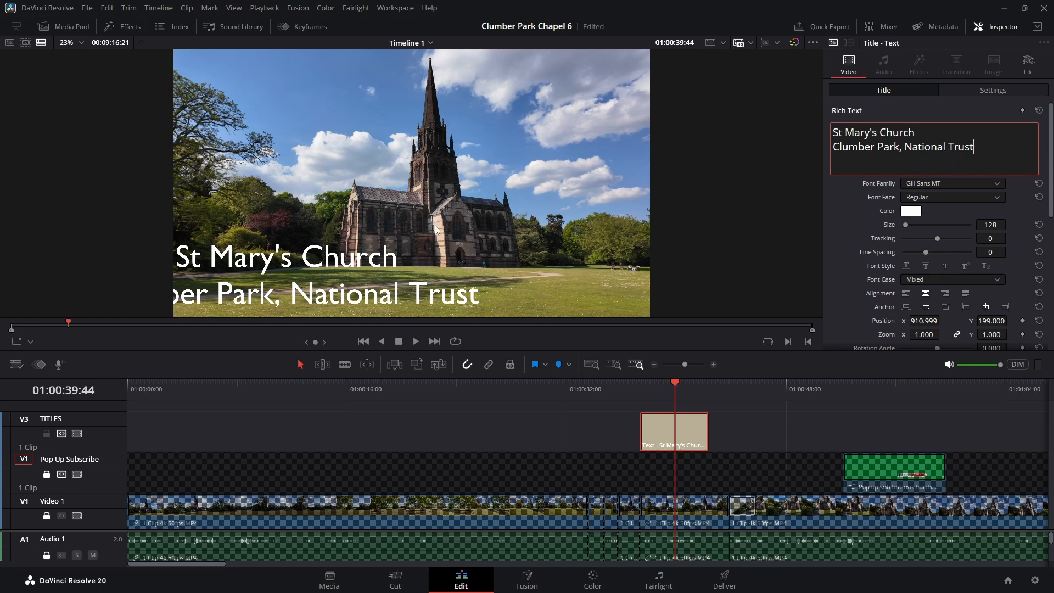
click(346, 279)
drag(346, 281, 435, 266)
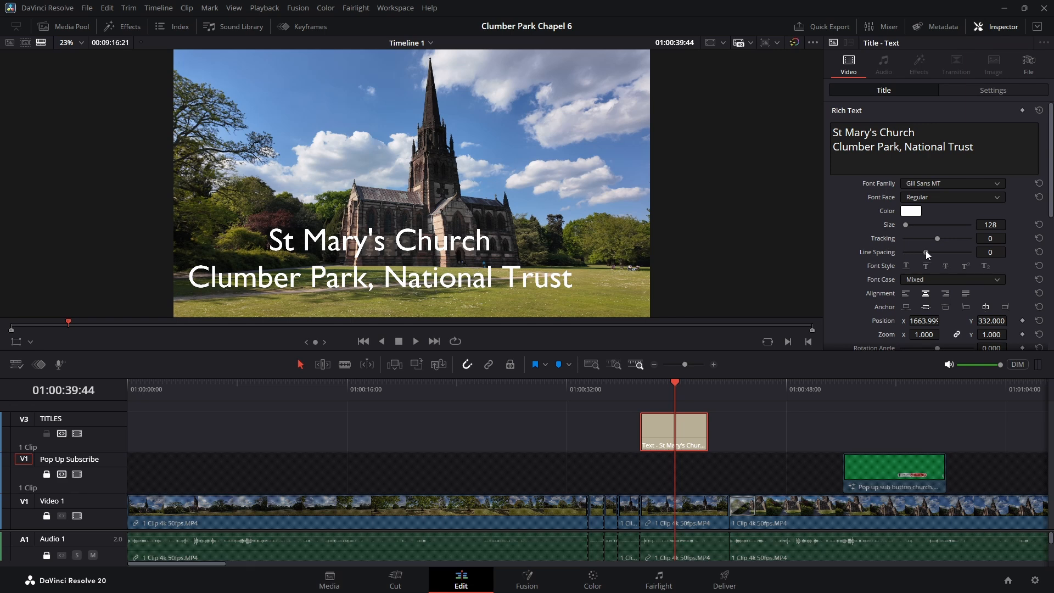
Try a line spacing of about -26 on the two-line title and reset it to the default
mouse_move(926, 250)
mouse_down()
mouse_move(937, 252)
mouse_move(924, 256)
mouse_up()
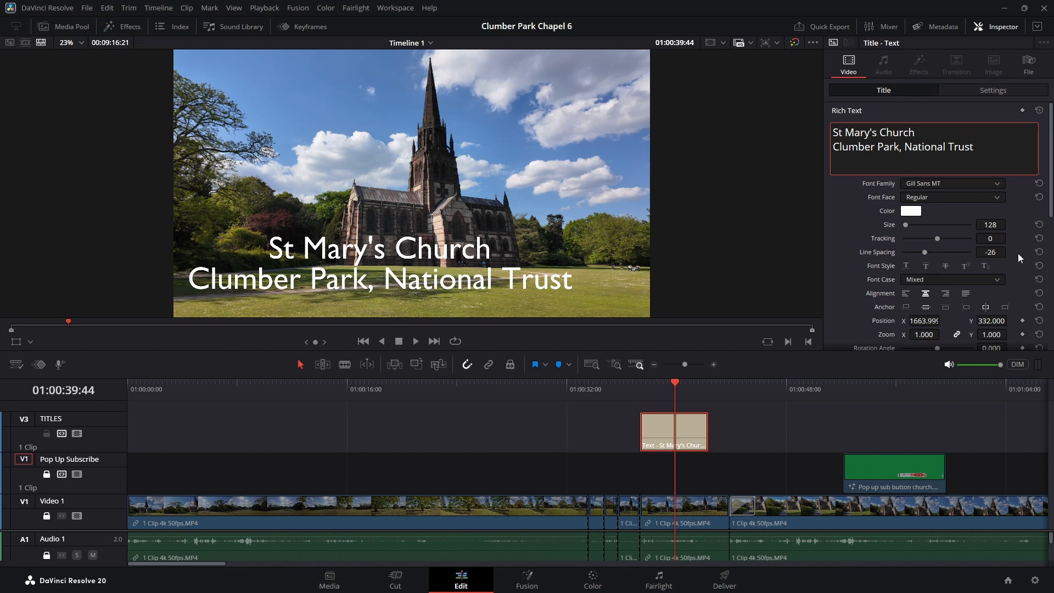
click(1040, 252)
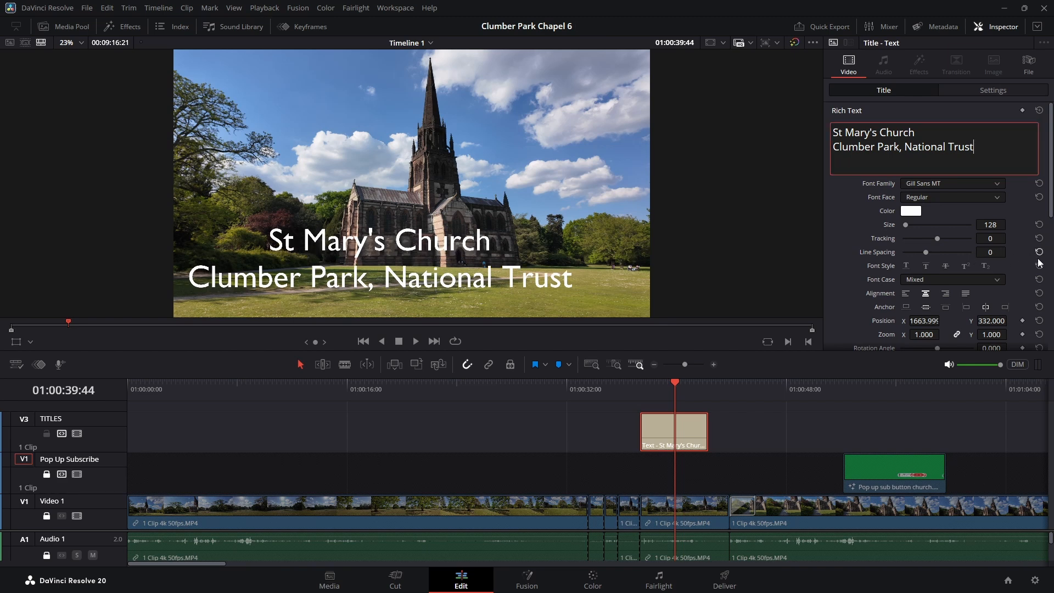
Try the underline, overline, strikethrough, superscript and subscript font styles on the title, leaving none of them applied
click(906, 267)
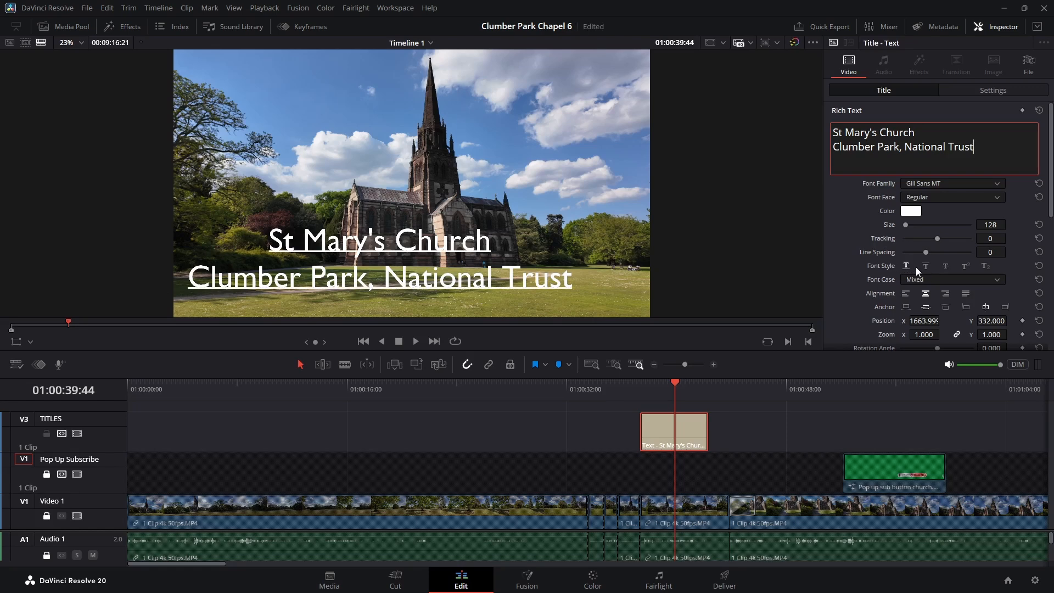
click(925, 266)
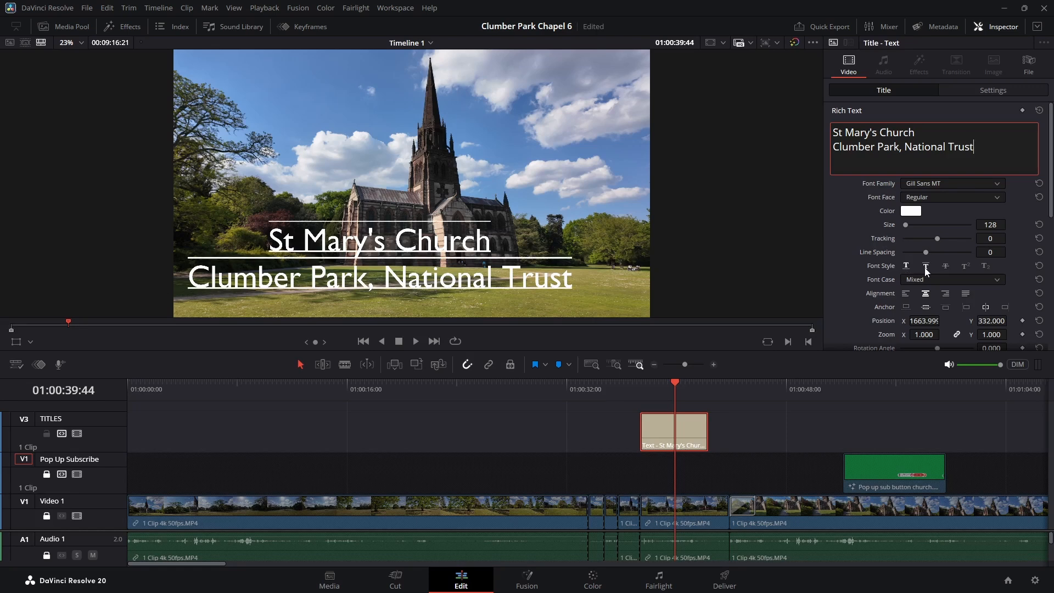
click(907, 267)
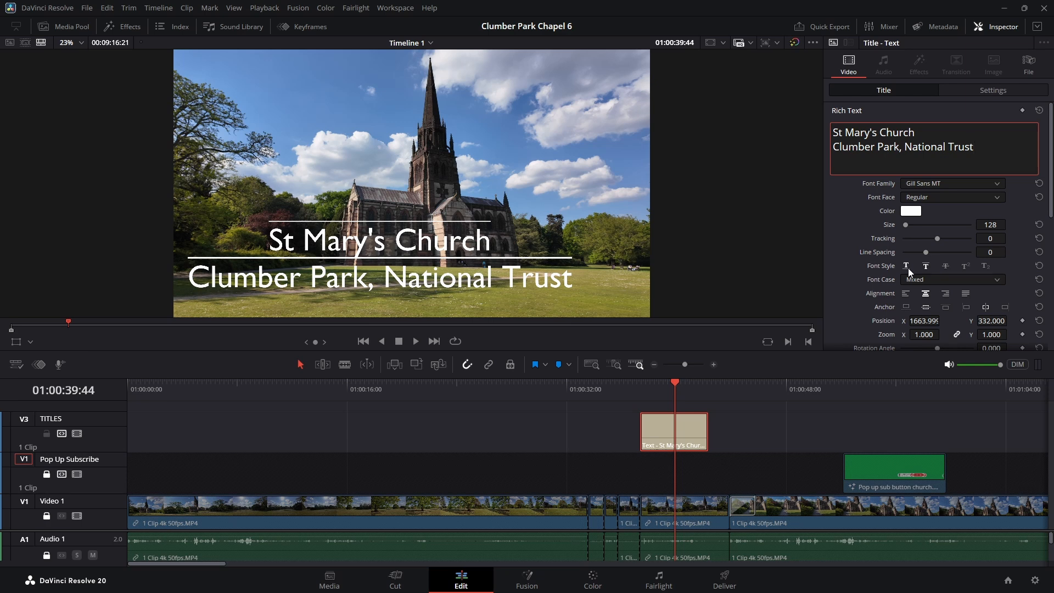
click(927, 267)
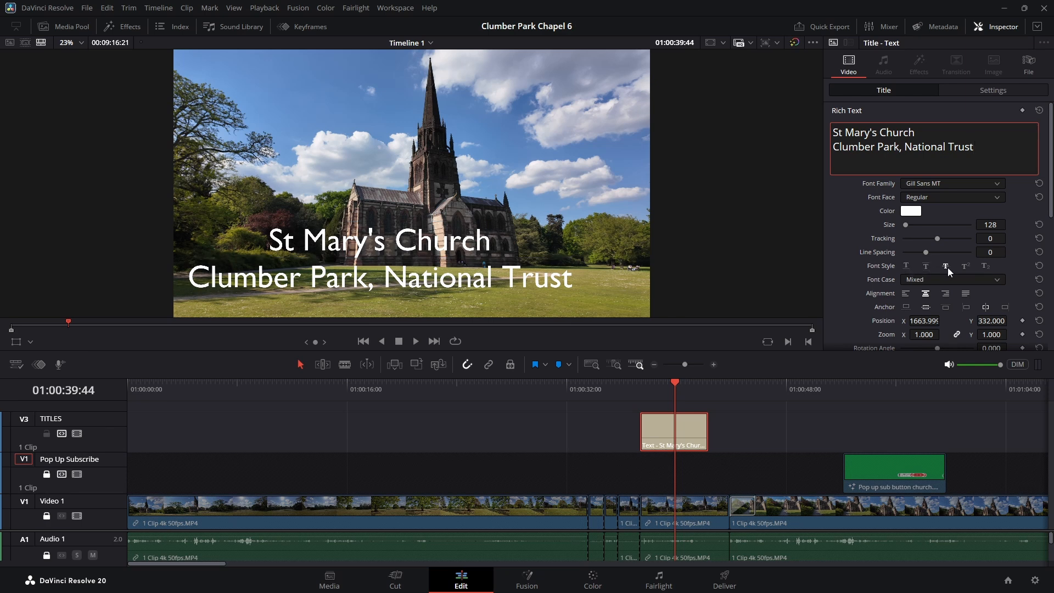
click(945, 267)
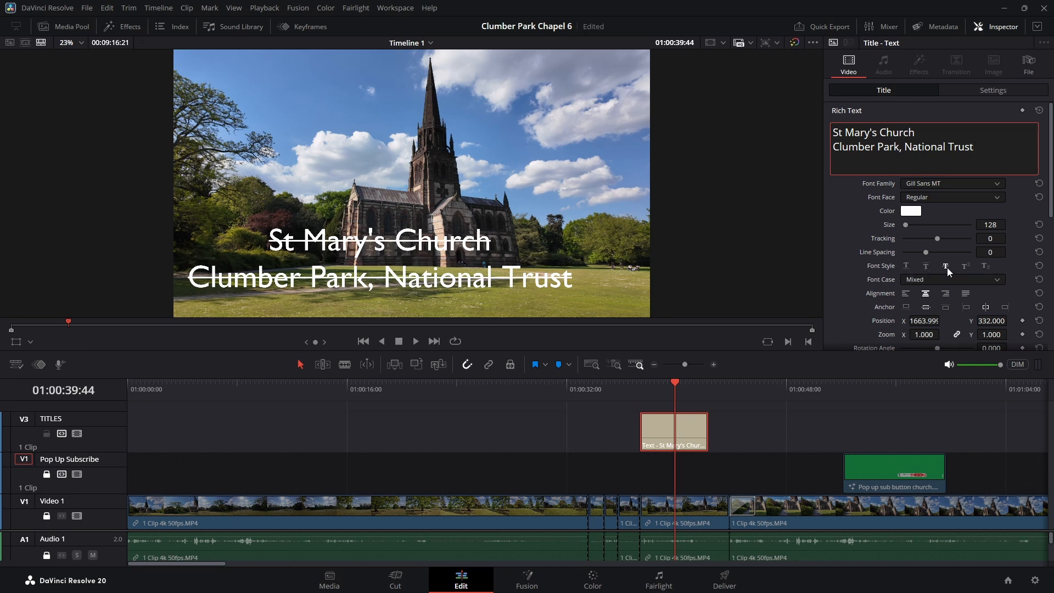
click(947, 268)
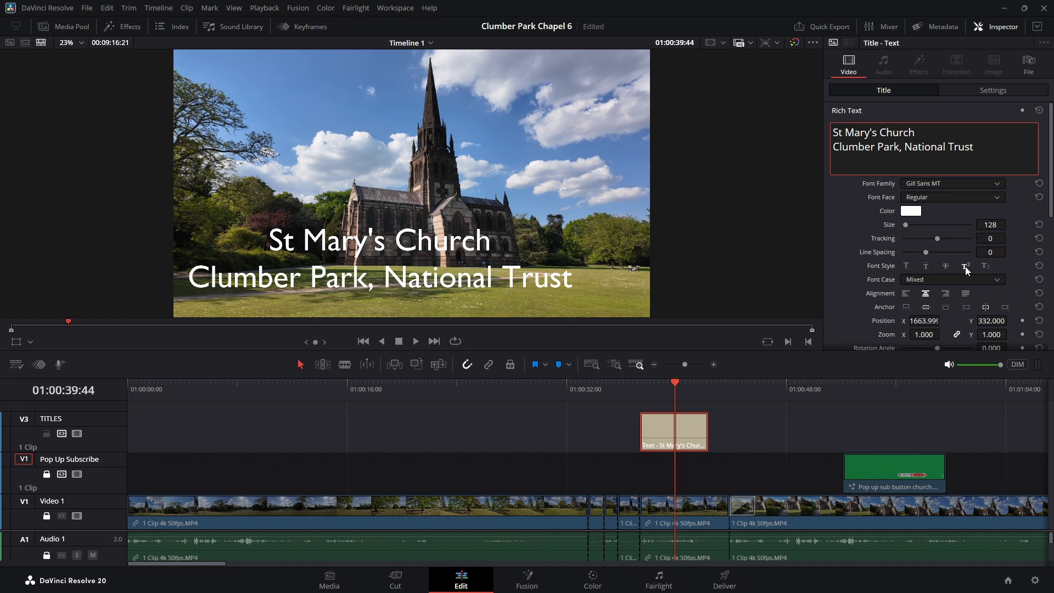
click(965, 265)
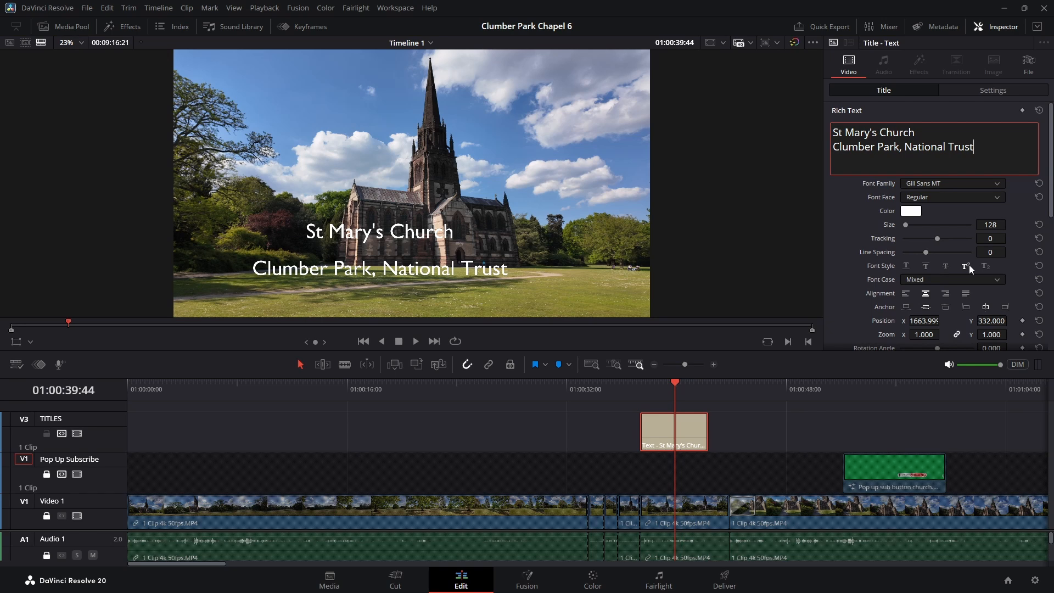
click(987, 266)
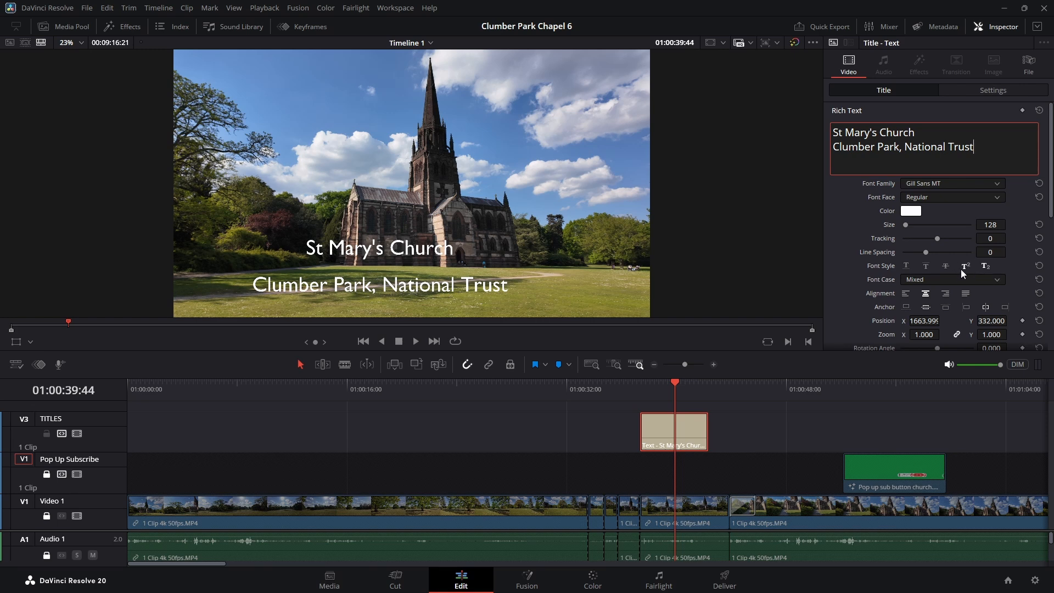
click(965, 267)
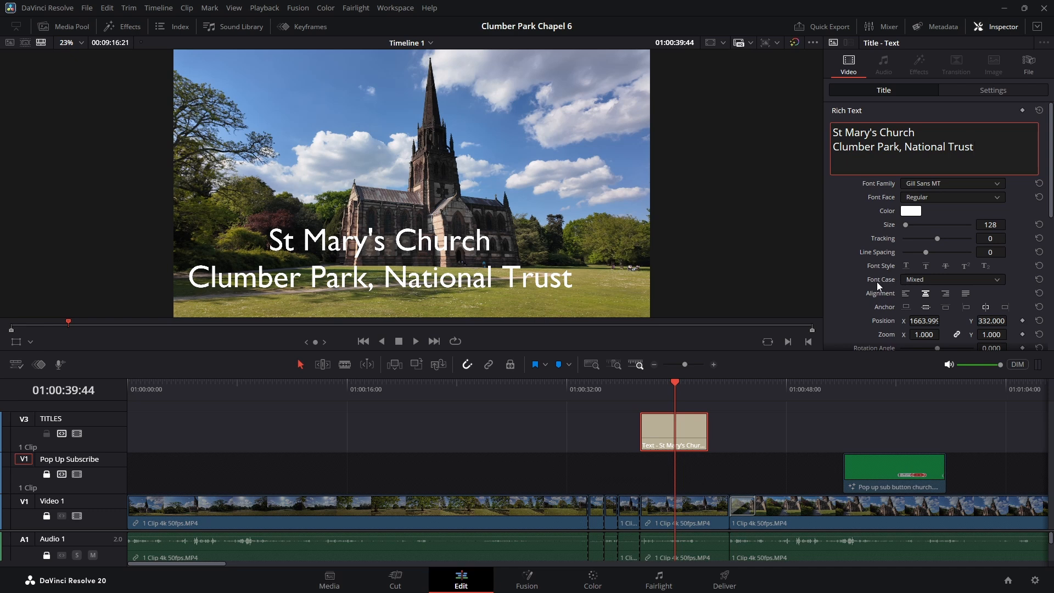
Left-align the title and reduce the size of only its second line, "Clumber Park, National Trust", to about 68
click(906, 296)
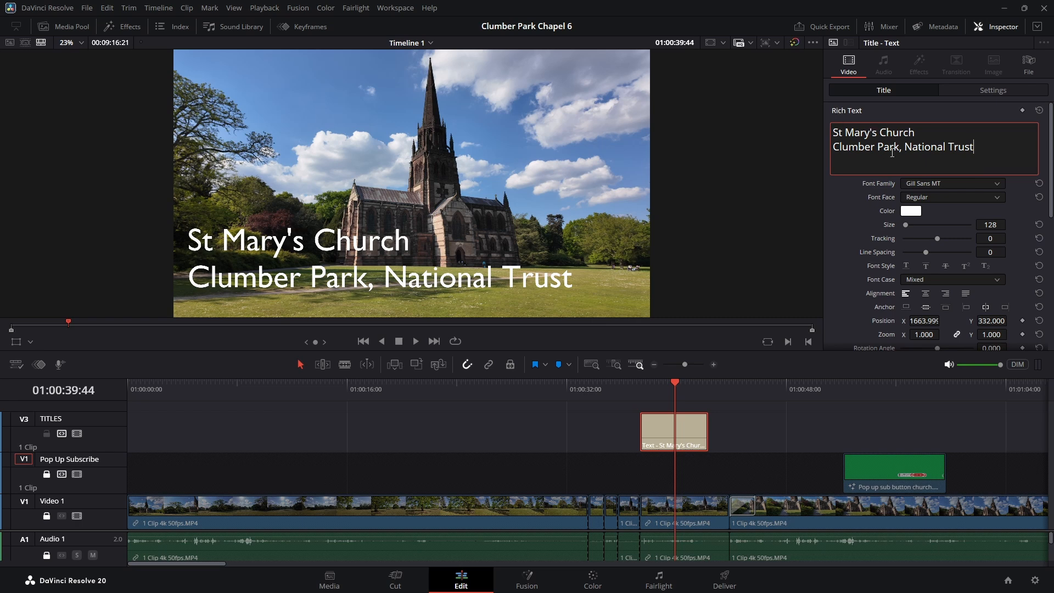
click(975, 146)
drag(976, 148, 833, 147)
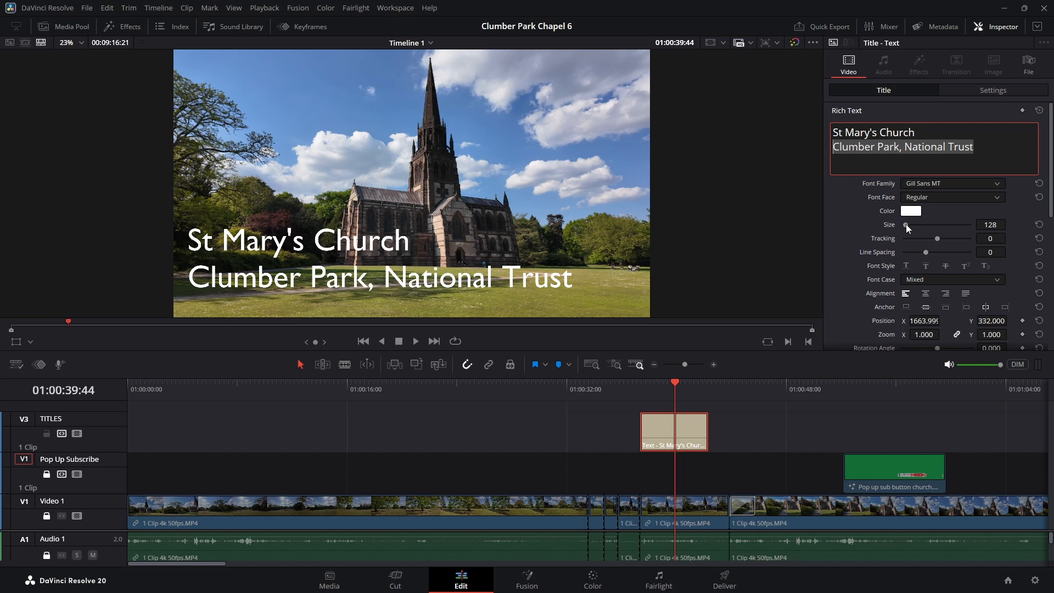
drag(908, 229, 907, 230)
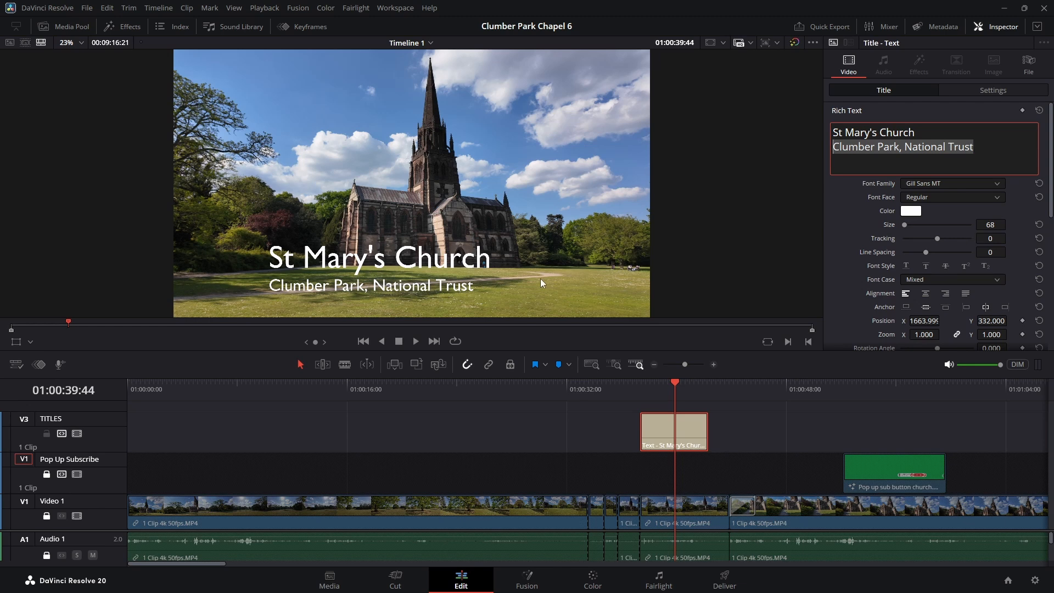
Move the two-line title to the lower left of the frame, at about X 1023, Y 310
drag(423, 282, 341, 279)
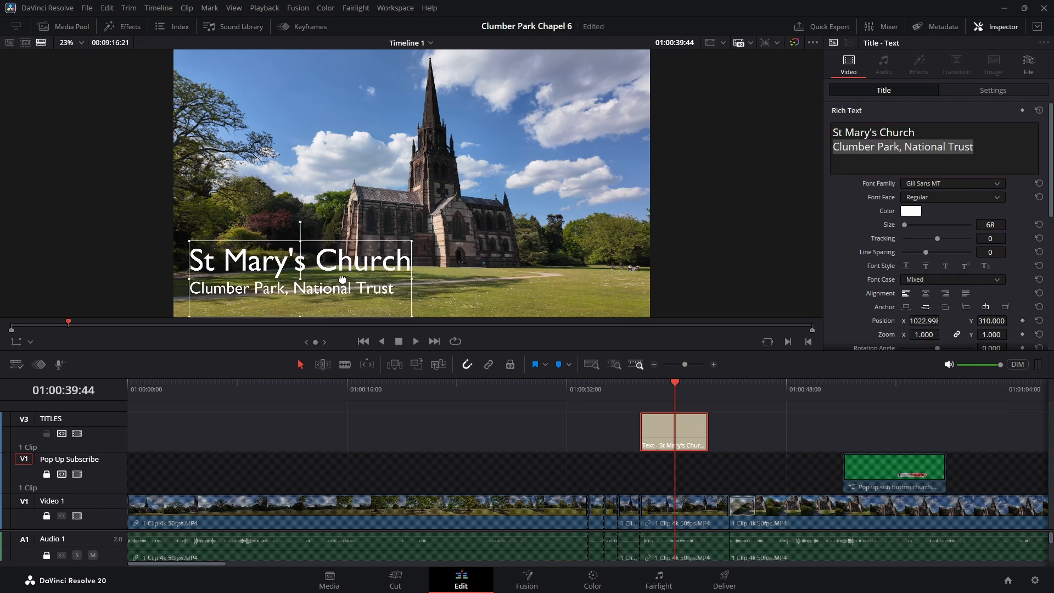
click(545, 261)
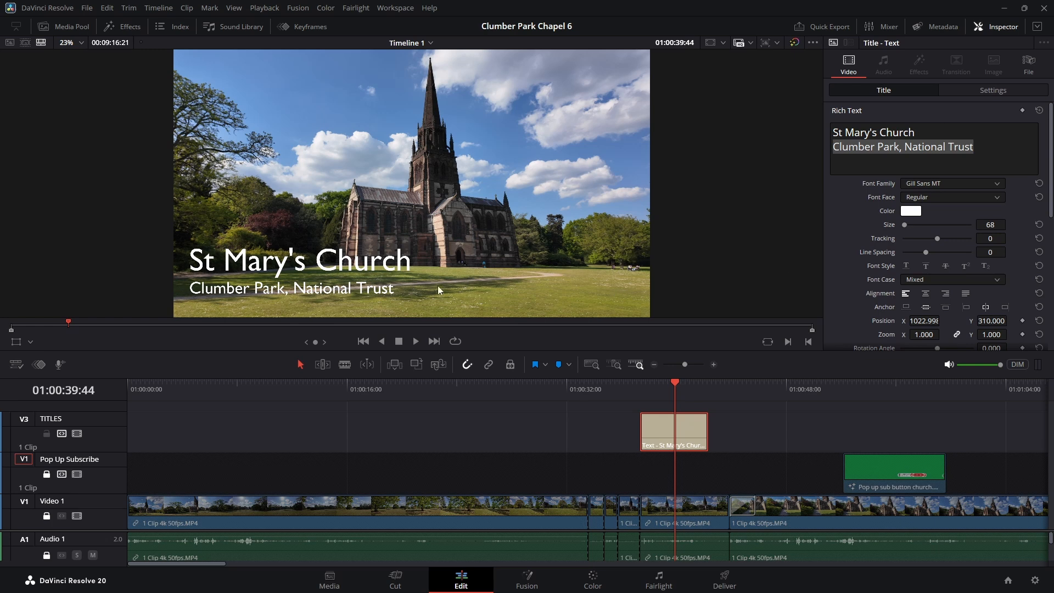
Set the font size of the selected second line, "Clumber Park, National Trust", to 50
click(996, 225)
text(50)
key(Return)
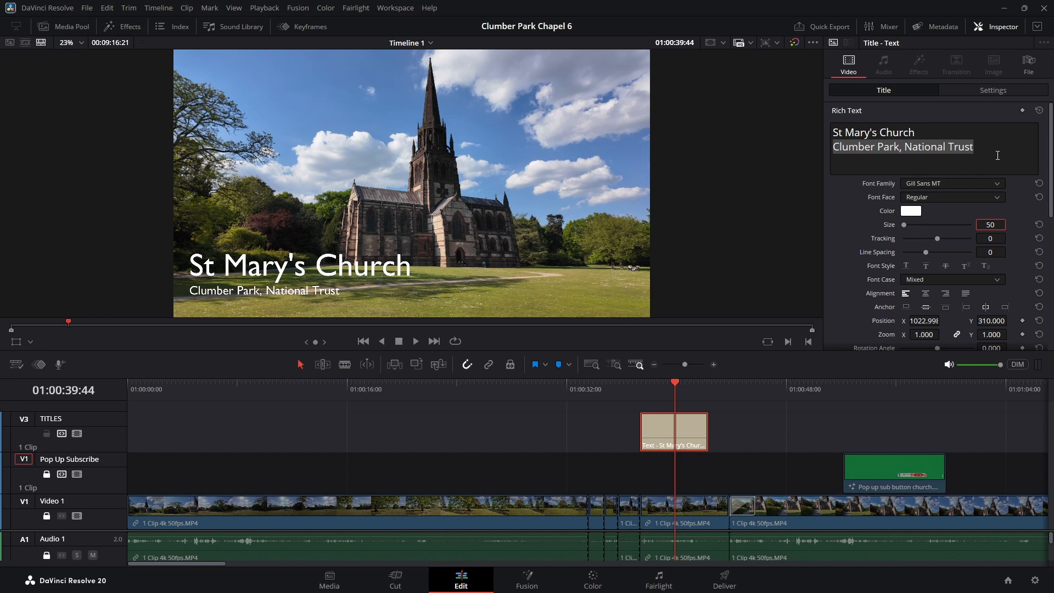
scroll(989, 175, down, 2)
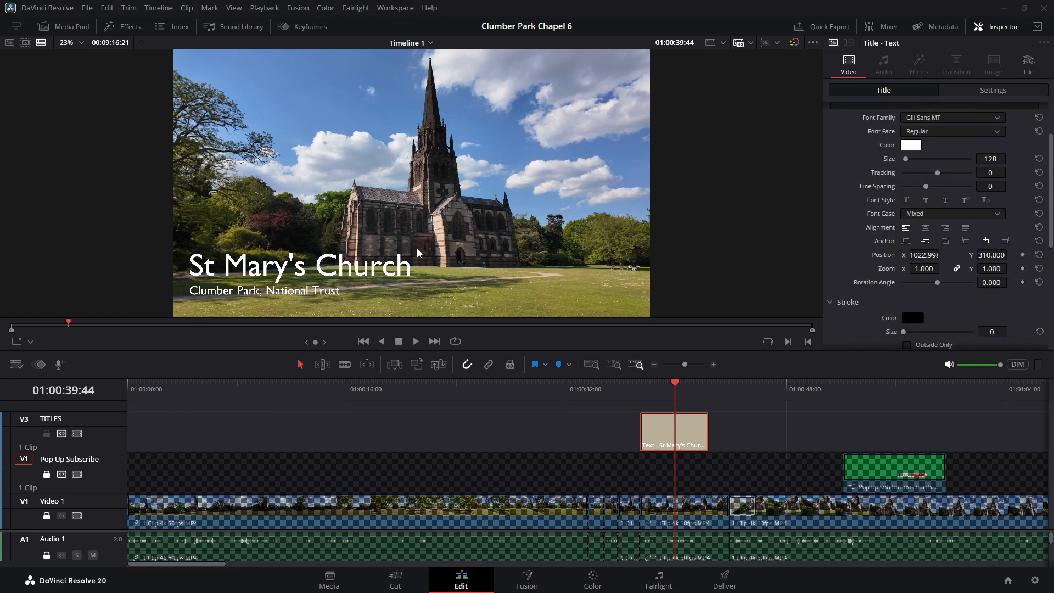
Lower the two-line title in the frame to Y position 257
drag(927, 256, 928, 255)
mouse_move(347, 273)
mouse_down()
mouse_move(391, 230)
mouse_move(424, 256)
mouse_move(446, 247)
mouse_move(510, 159)
mouse_move(508, 184)
mouse_move(342, 279)
mouse_up()
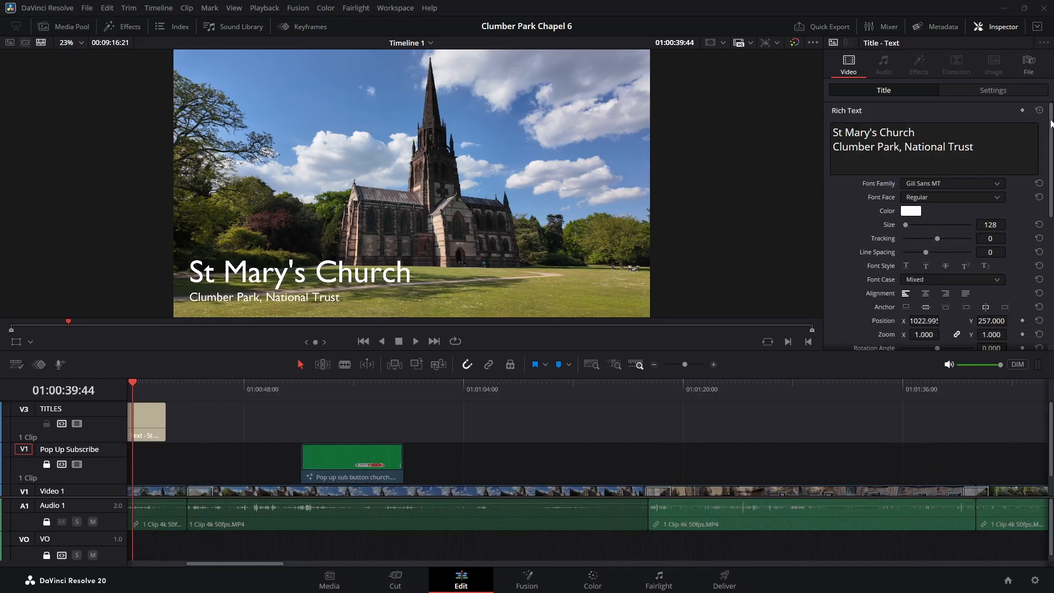
Give the title a background box with width 0.626, height 0.229, corner radius 0.008 and opacity 80
drag(1052, 123, 1051, 254)
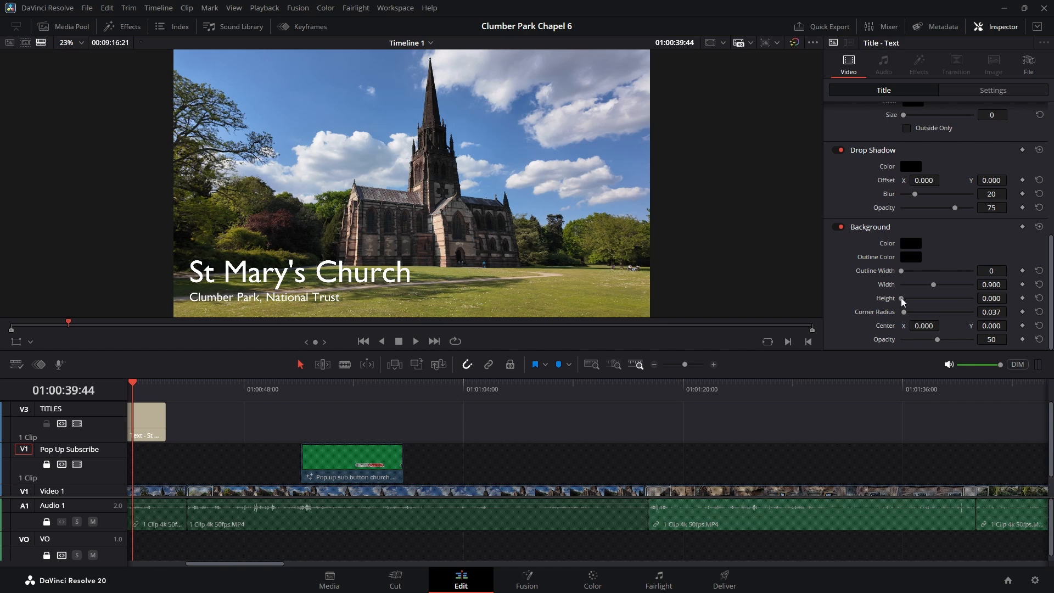
drag(902, 299, 910, 302)
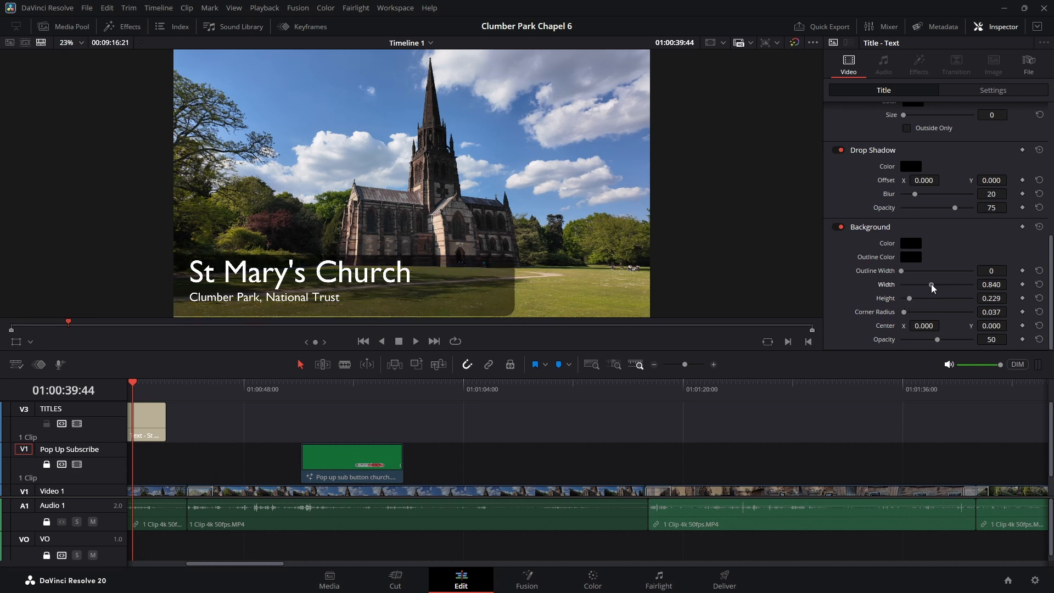
drag(934, 289, 927, 298)
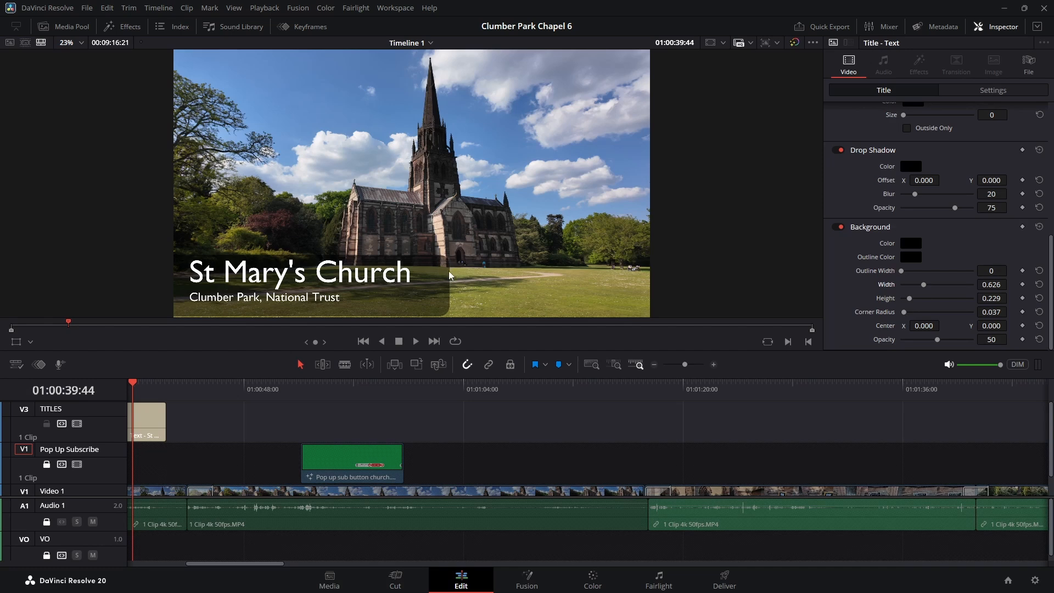
drag(904, 313, 889, 317)
drag(939, 343, 979, 349)
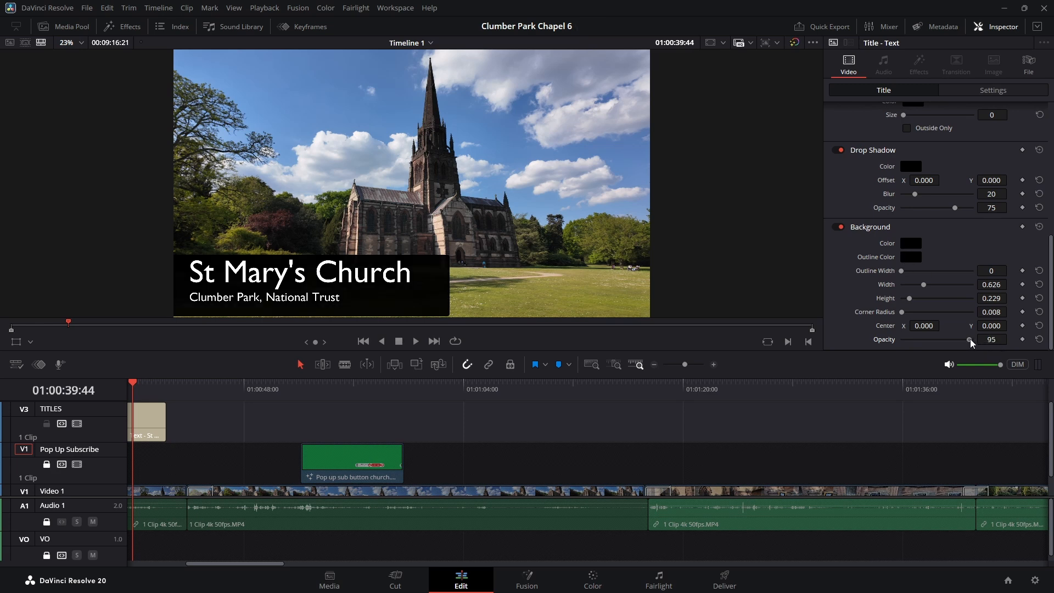
drag(971, 343, 961, 343)
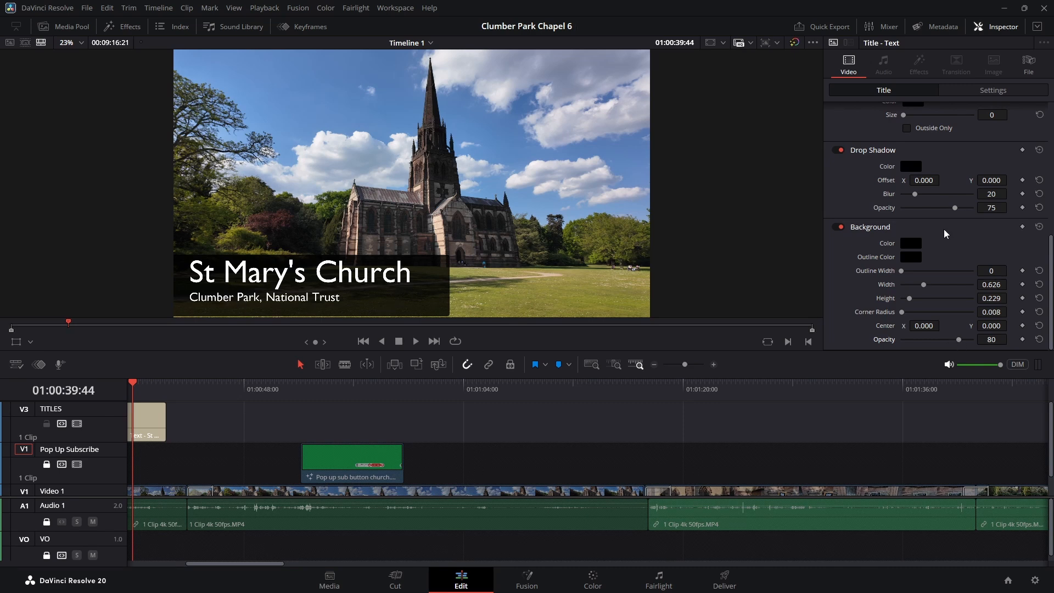
Try other colours for the title's background box, including orange #ffaa00, teal #00aa7f and dark green #005500, ending on black #000000
click(919, 245)
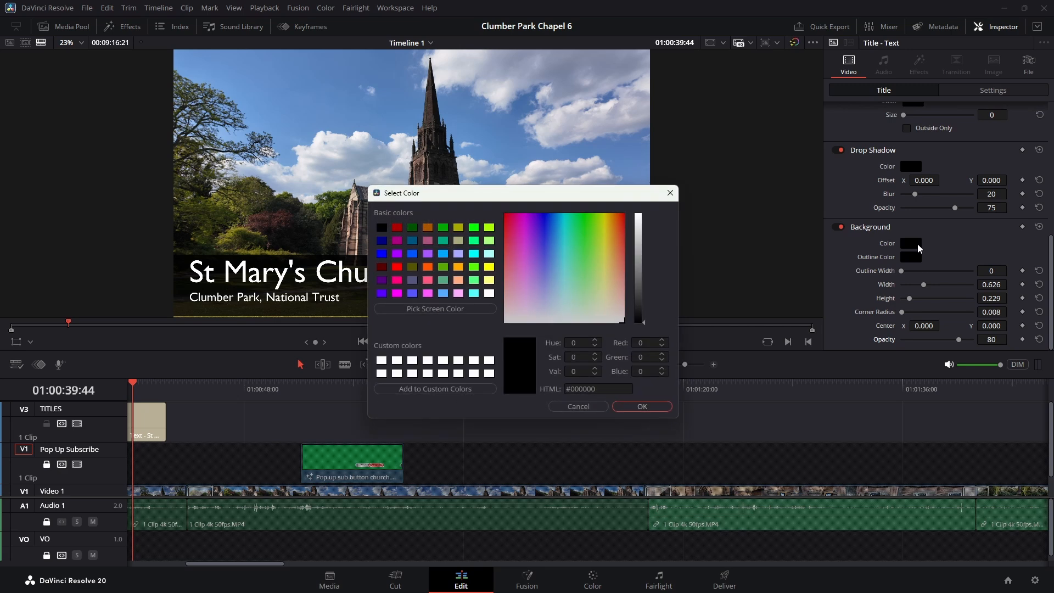
click(563, 271)
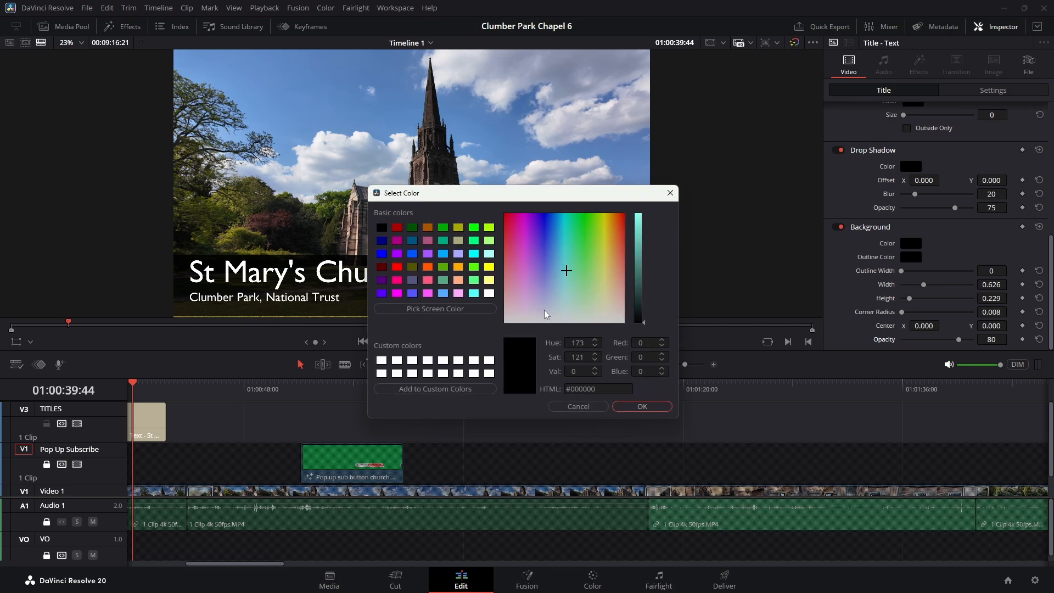
click(625, 408)
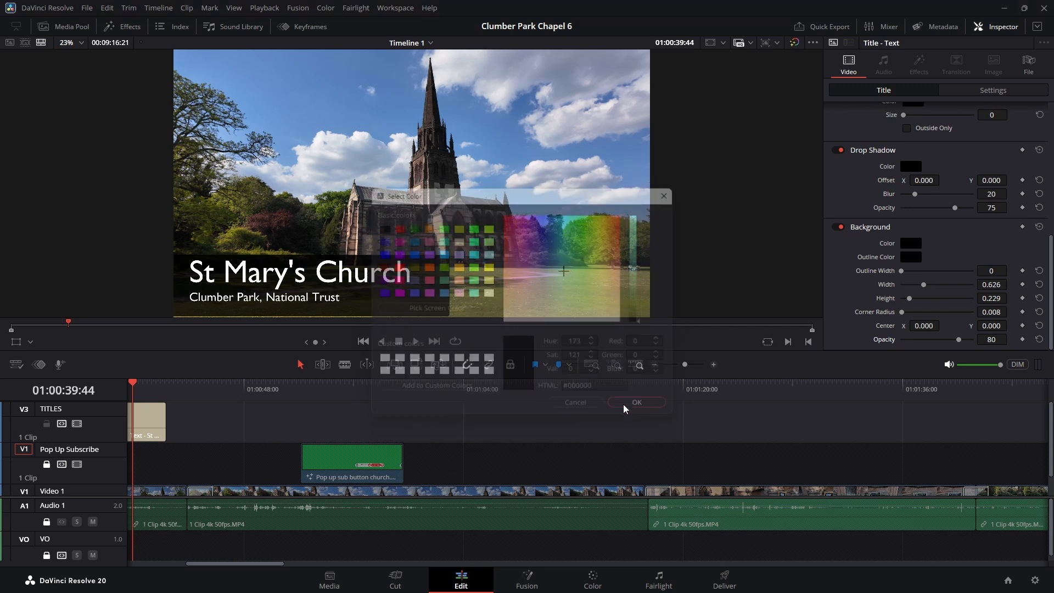
click(907, 248)
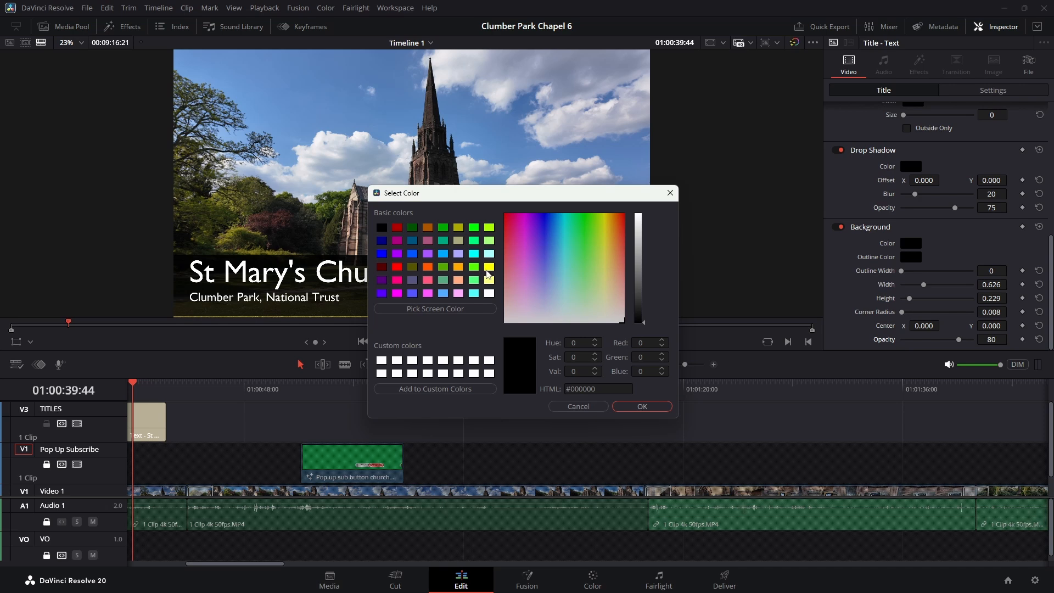
click(458, 267)
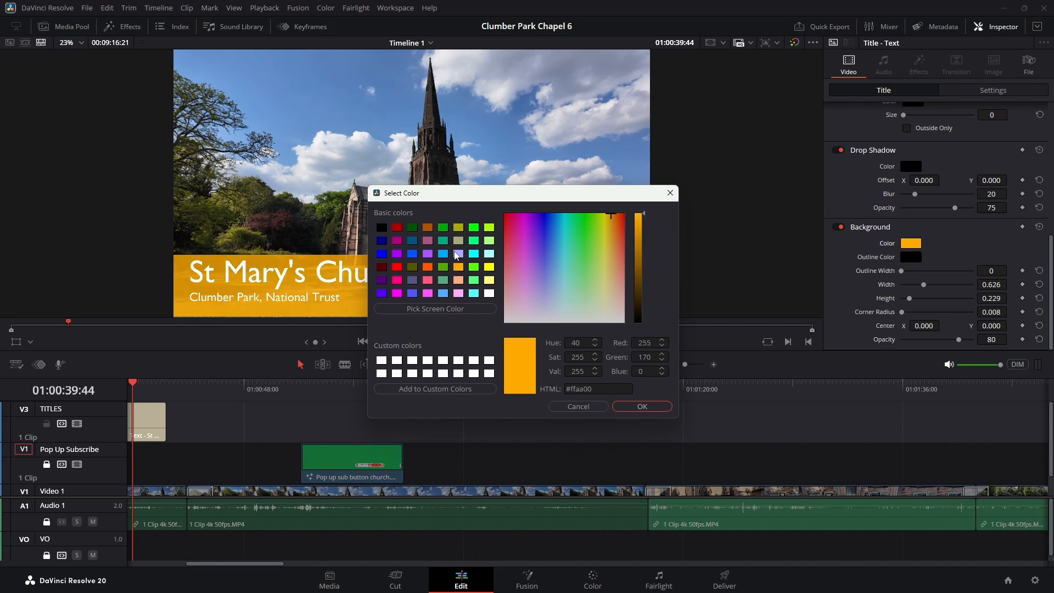
click(459, 254)
click(459, 242)
click(443, 243)
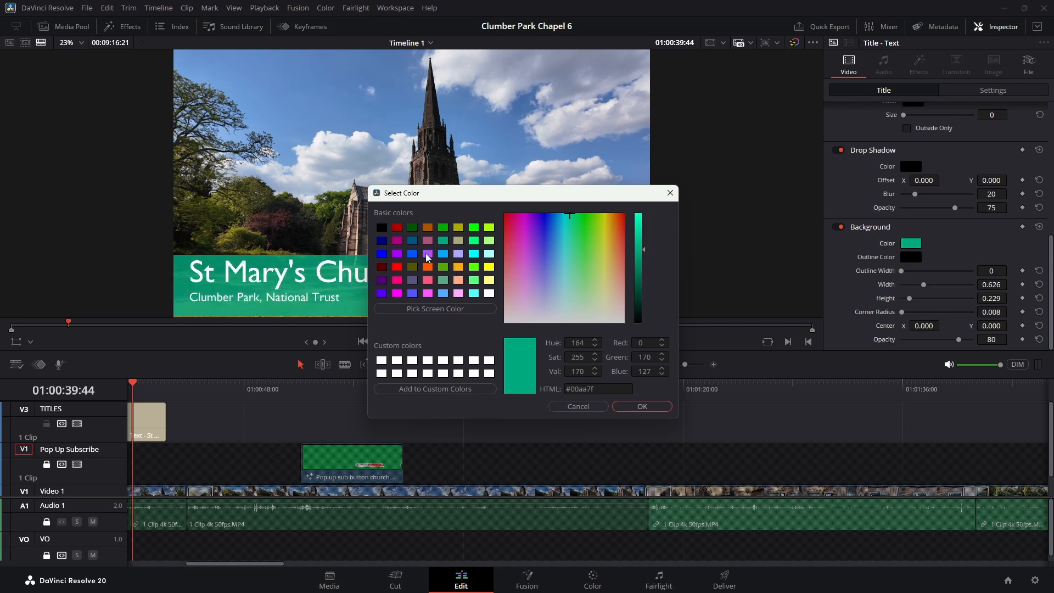
click(428, 256)
click(415, 230)
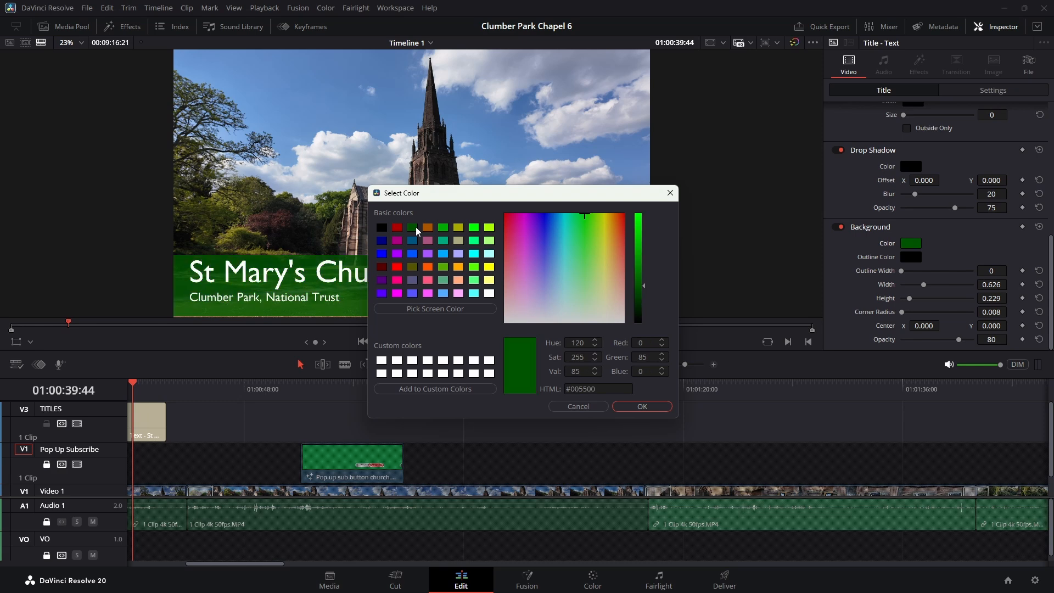
click(384, 229)
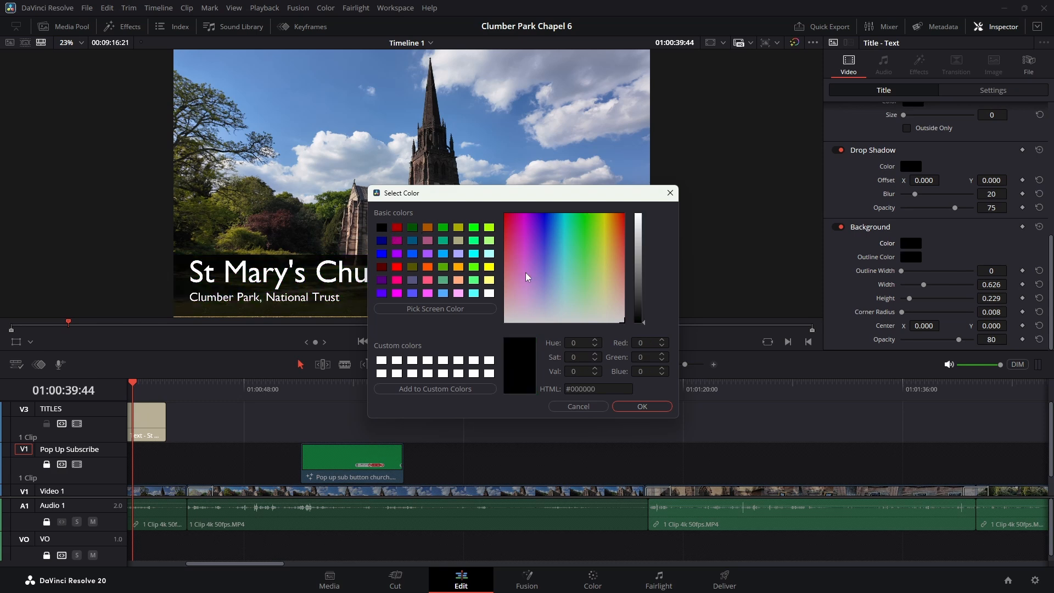
key(Return)
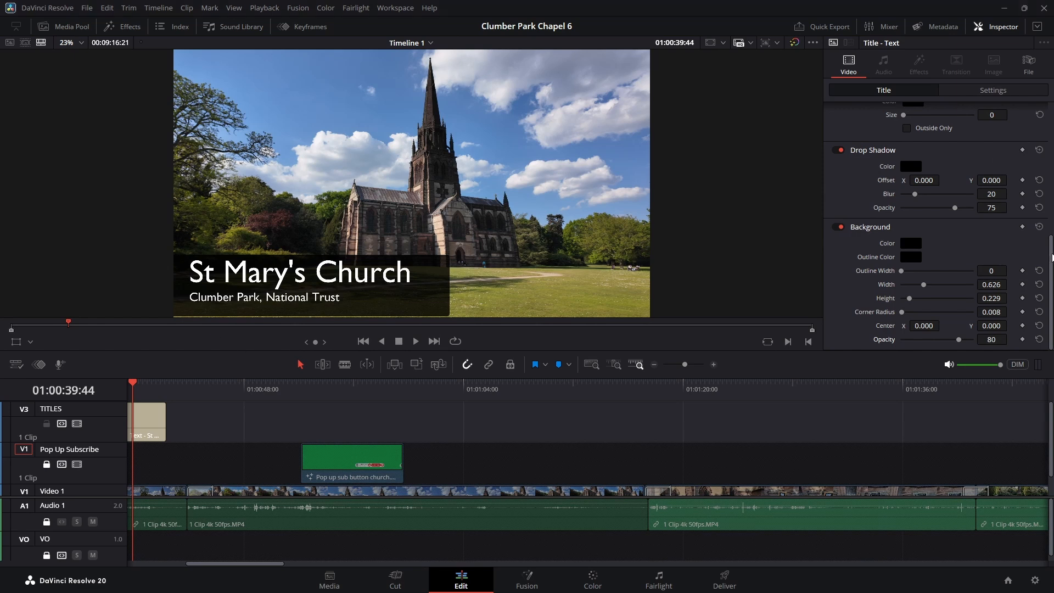
Scale the title down to a zoom of 0.690 and shrink its background box to width 0.382 and height 0.183
scroll(1051, 257, up, 8)
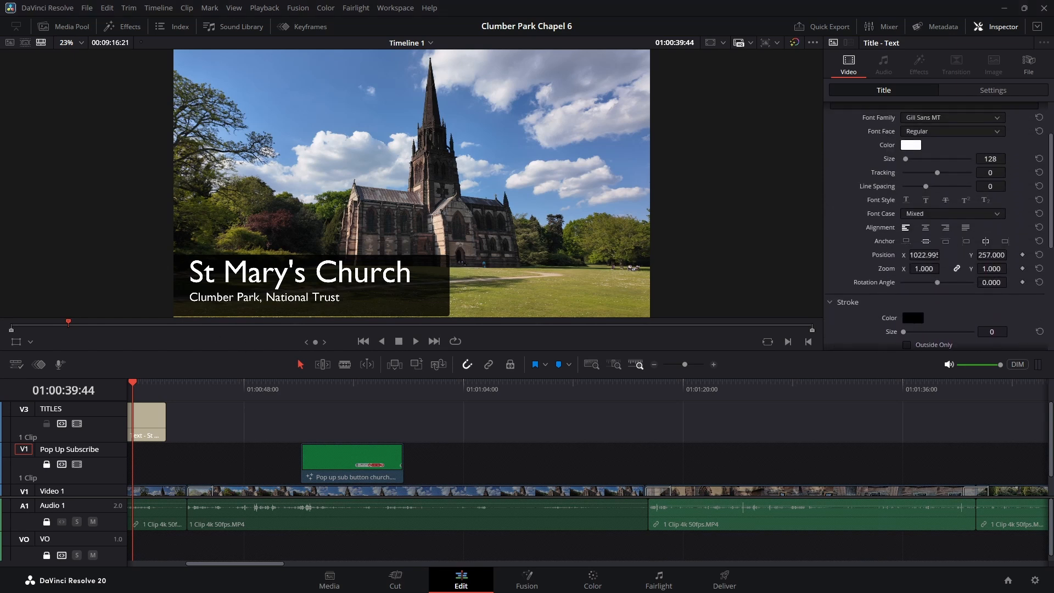
scroll(957, 220, up, 1)
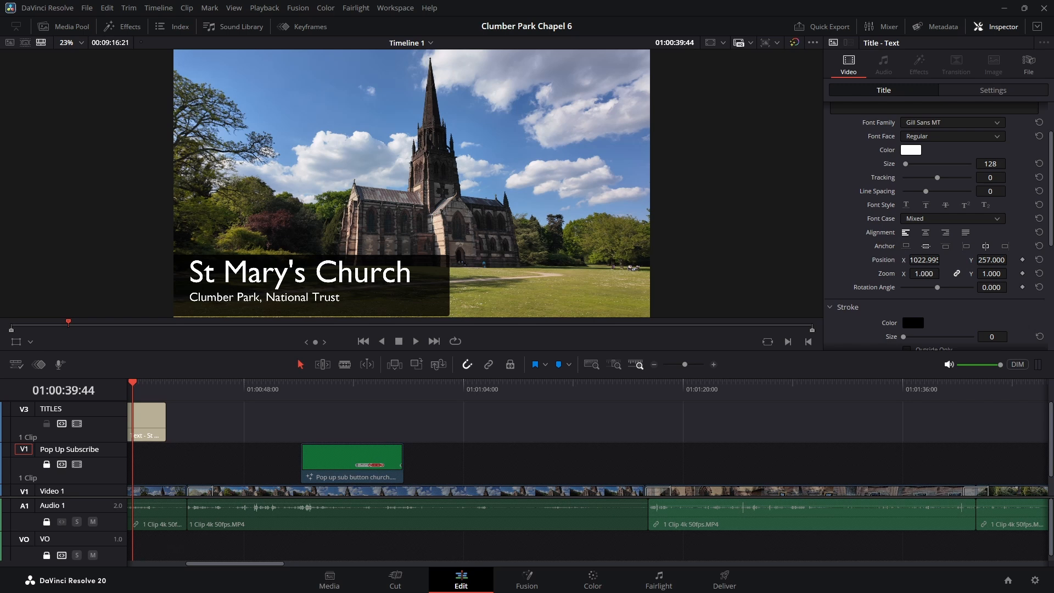
mouse_move(925, 273)
mouse_down()
mouse_move(911, 273)
mouse_move(946, 273)
mouse_move(926, 261)
mouse_move(916, 288)
mouse_up()
scroll(1052, 212, down, 5)
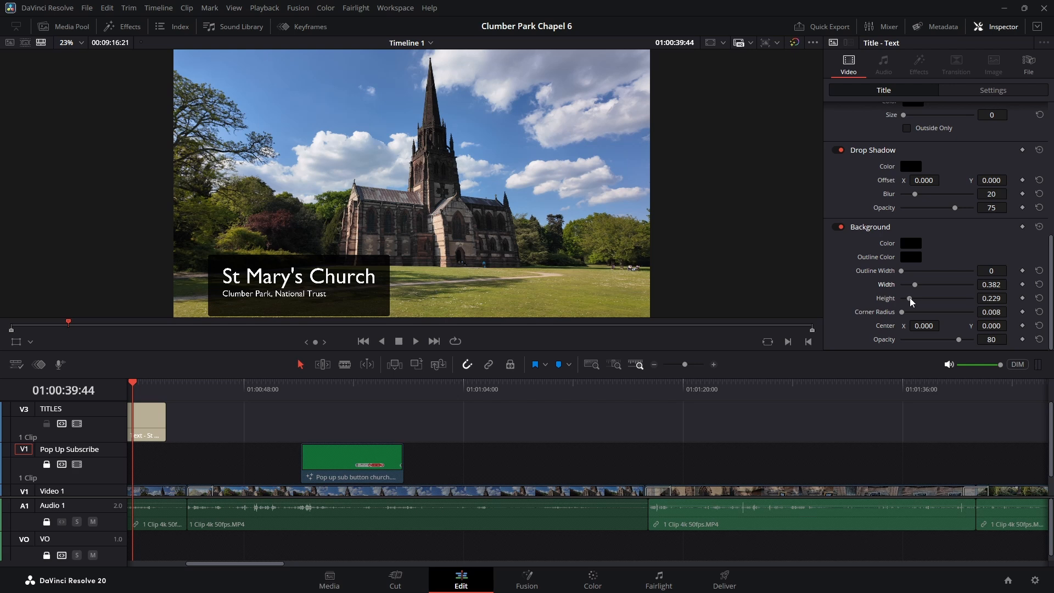
drag(910, 301, 908, 301)
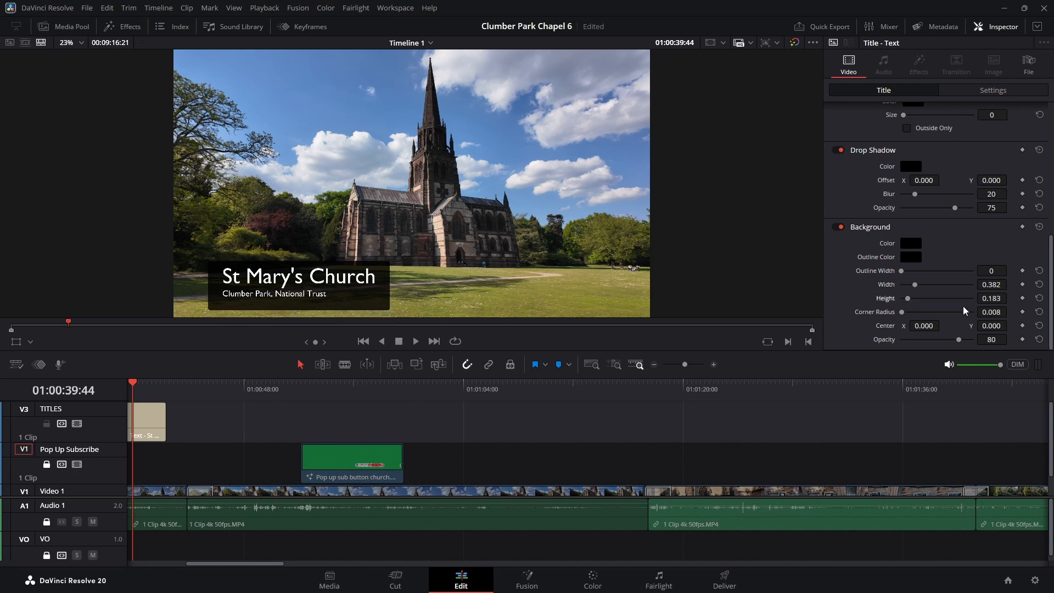
Move the title with its background box into the lower-left corner of the picture, at about X 751, Y 230
click(362, 277)
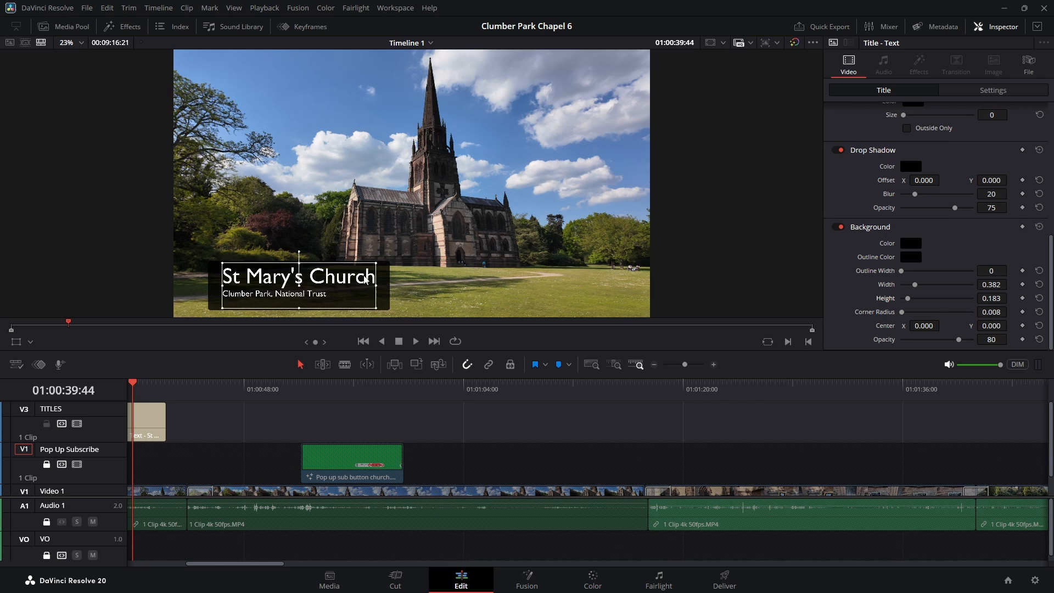
drag(354, 278, 328, 281)
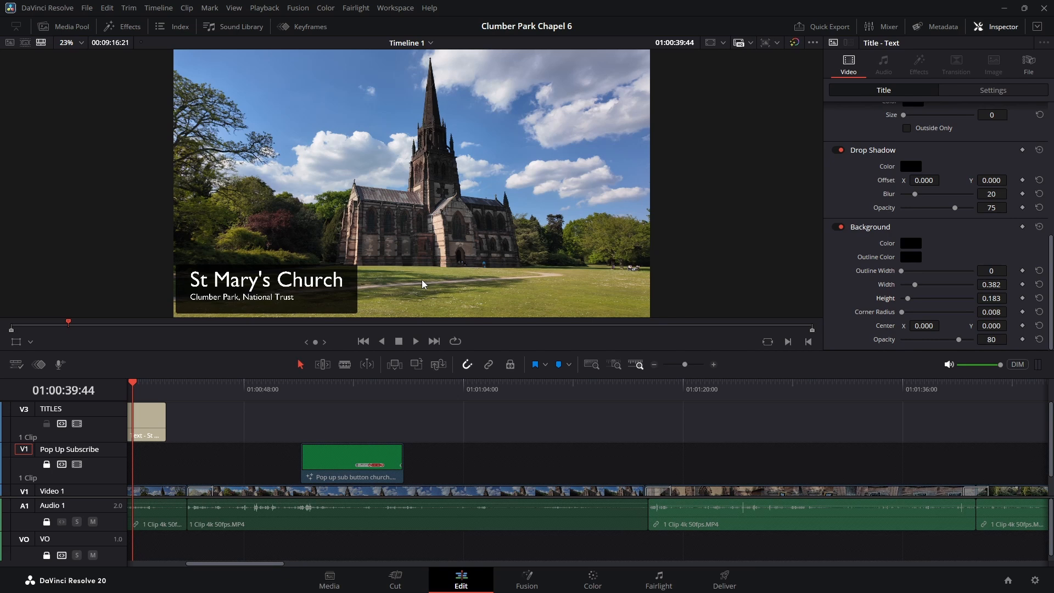
Play the timeline from 01:00:33:29 until past the end of the title clip to review the title's timing
drag(257, 565, 220, 571)
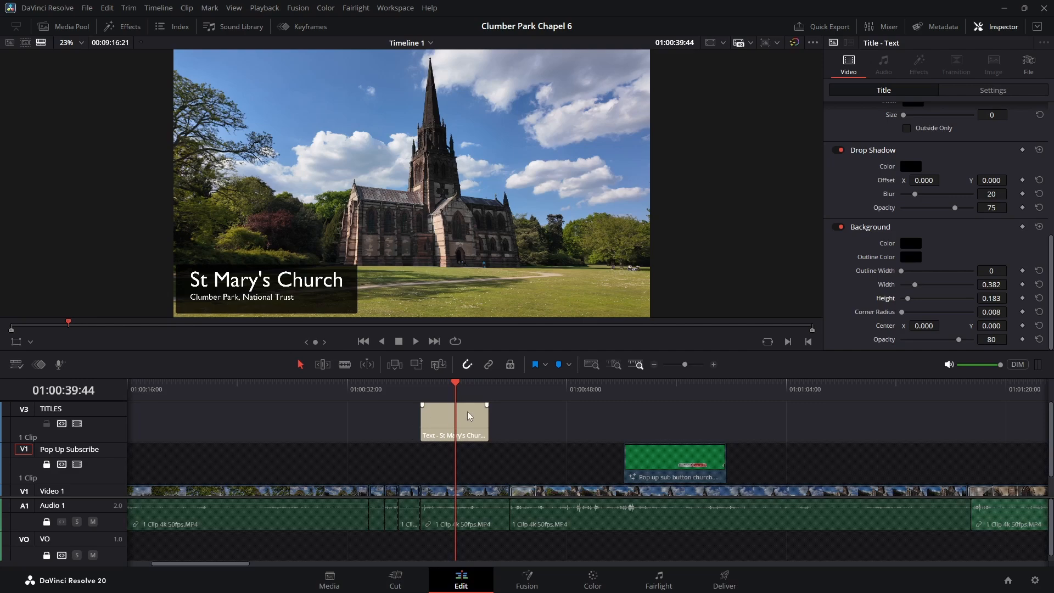
drag(455, 385, 369, 386)
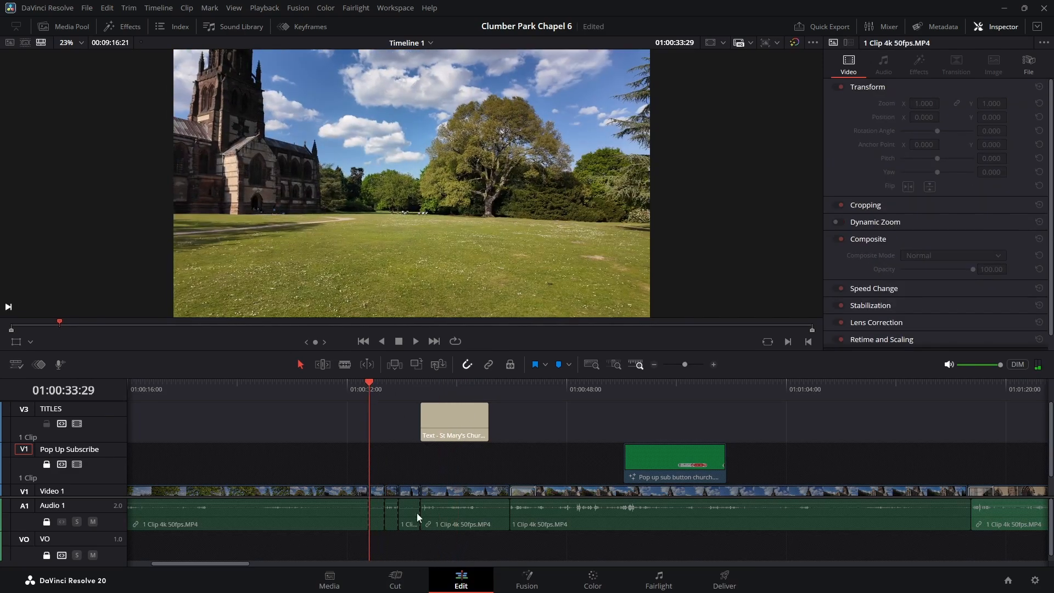
click(416, 341)
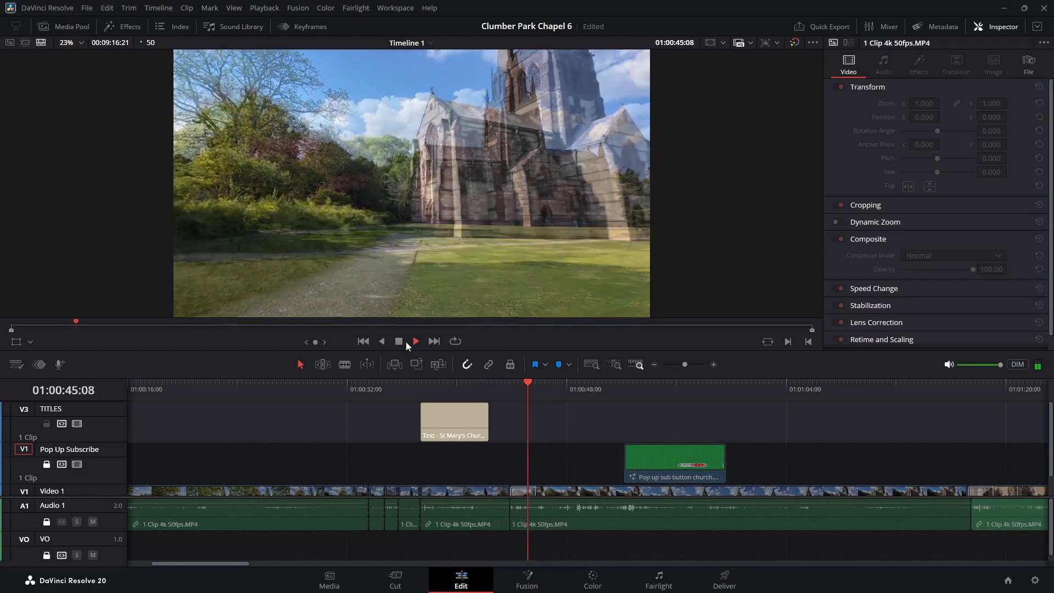
click(407, 341)
Extend the end of the title clip on the TITLES track slightly past the next cut in the footage, to about 01:00:44
drag(537, 384, 623, 386)
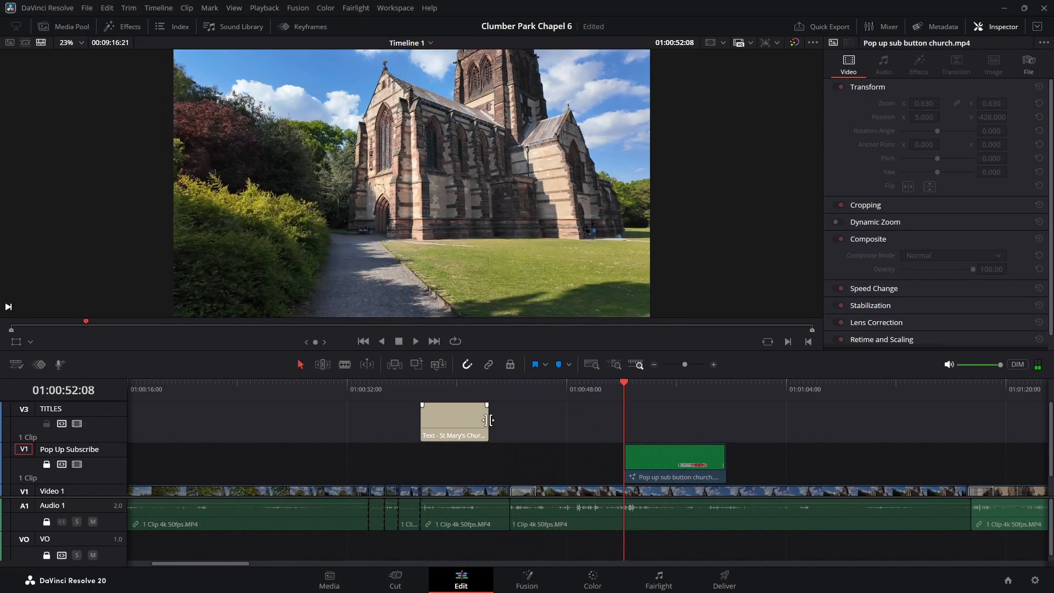
drag(491, 421, 520, 425)
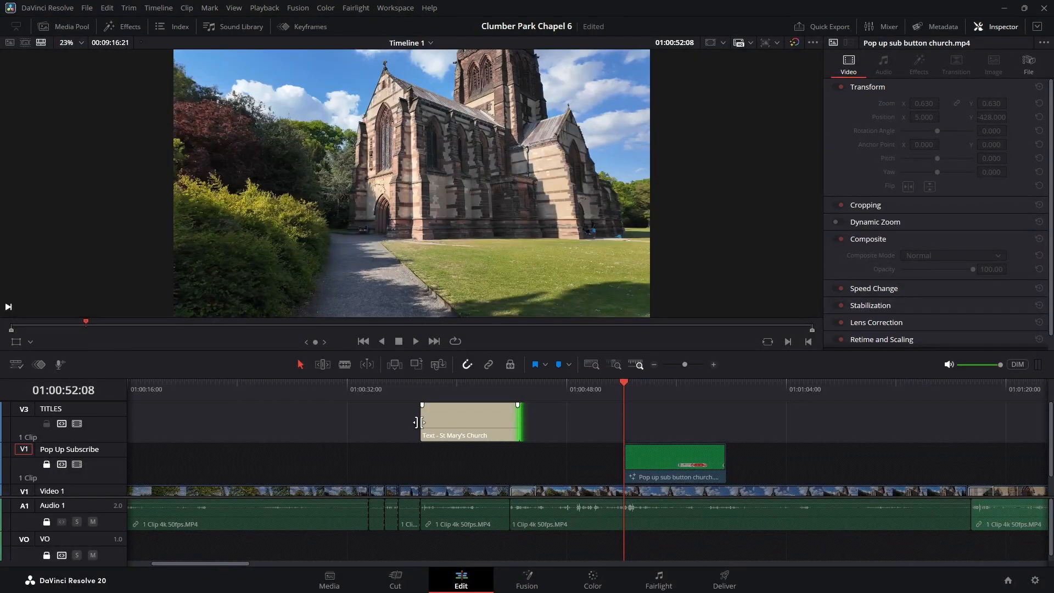
Play the section from about 01:00:36 through the end of the lengthened title clip twice to check its duration
drag(622, 384, 411, 393)
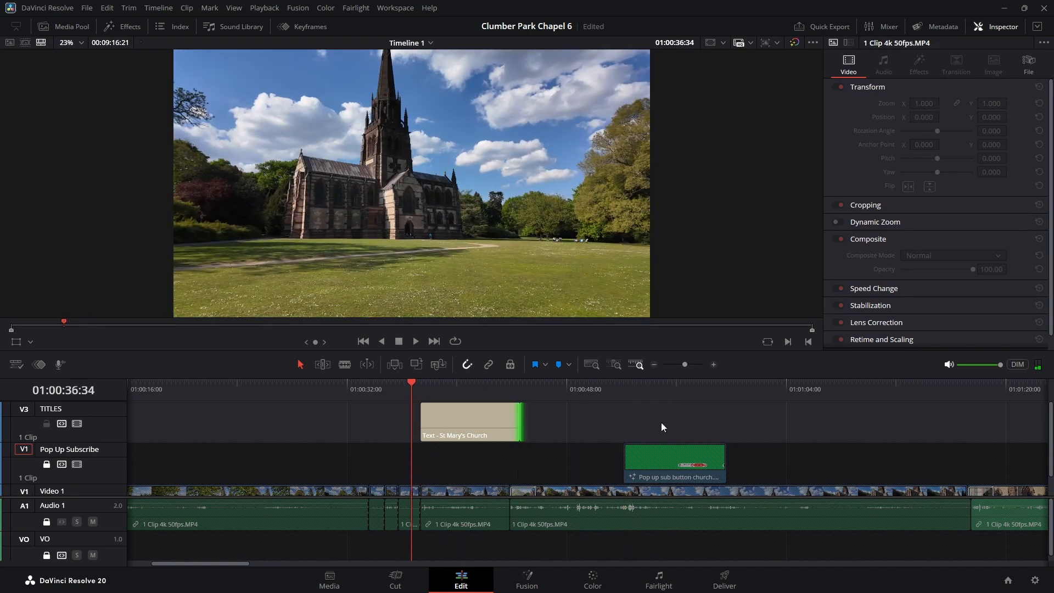
click(416, 340)
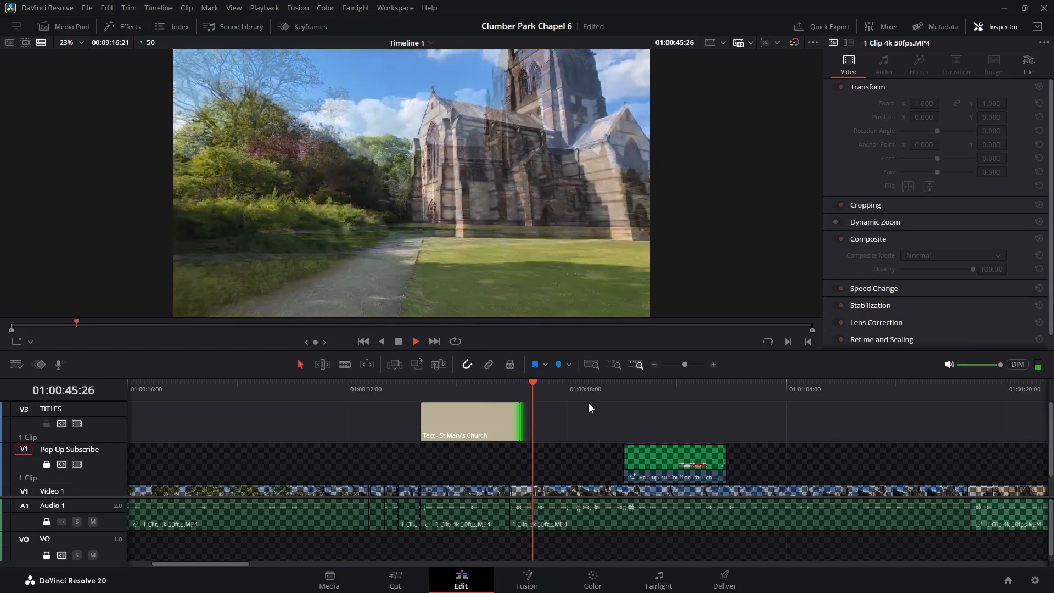
drag(552, 381, 402, 388)
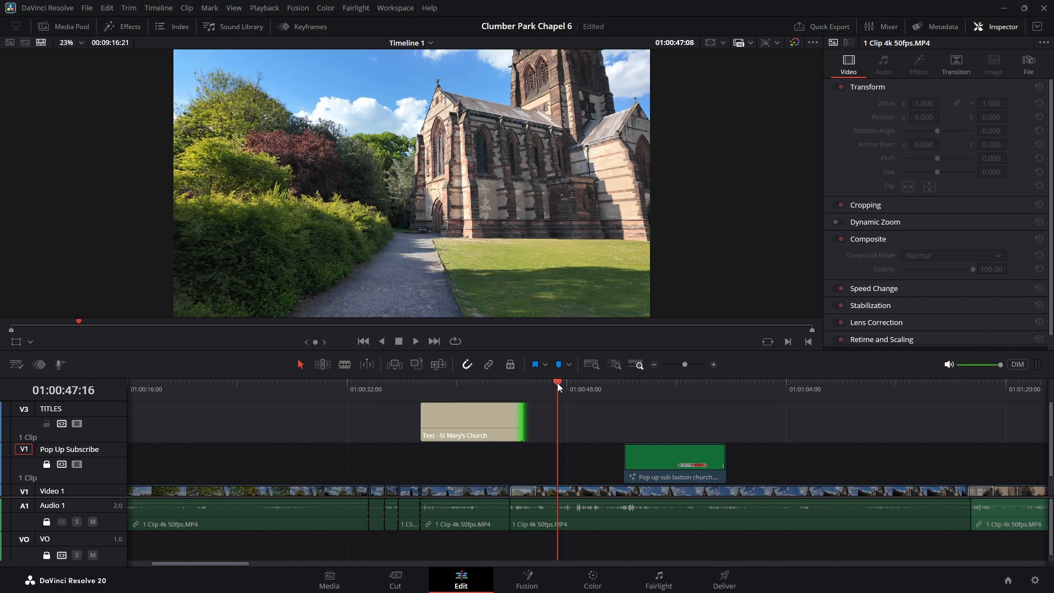
drag(558, 383, 410, 384)
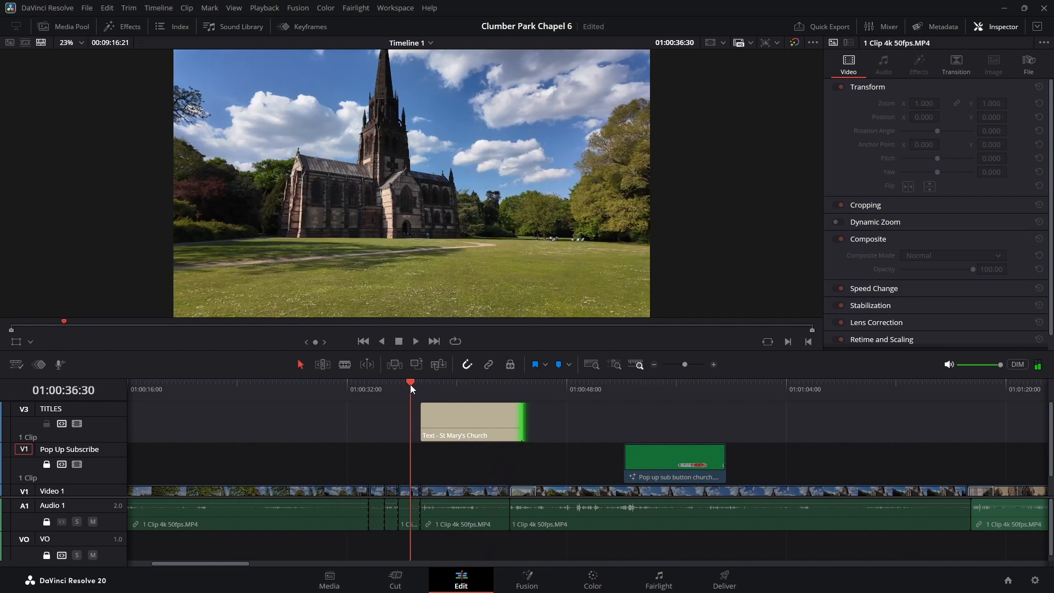
click(418, 342)
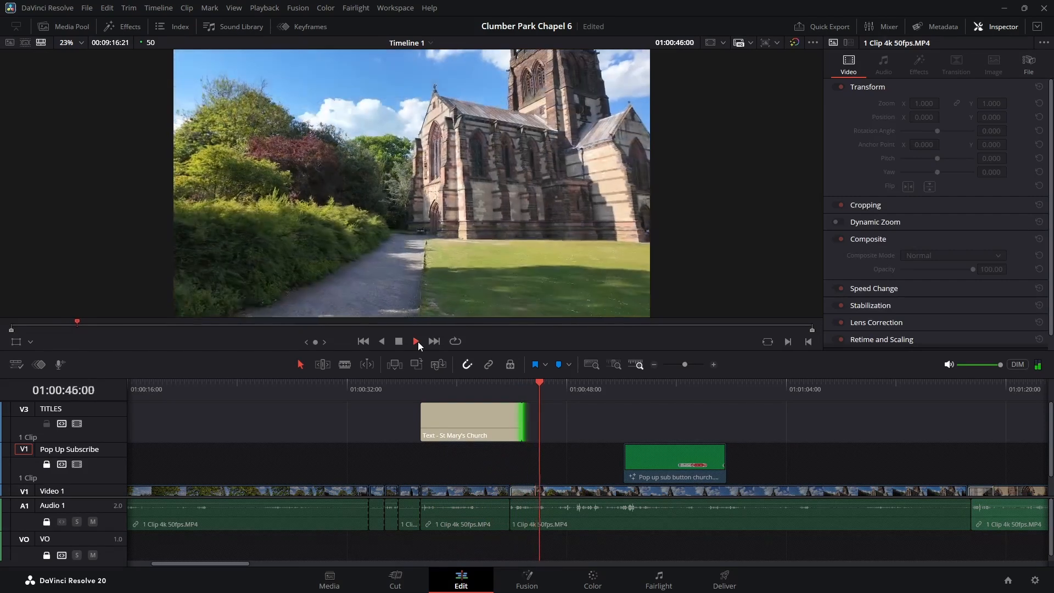
click(399, 341)
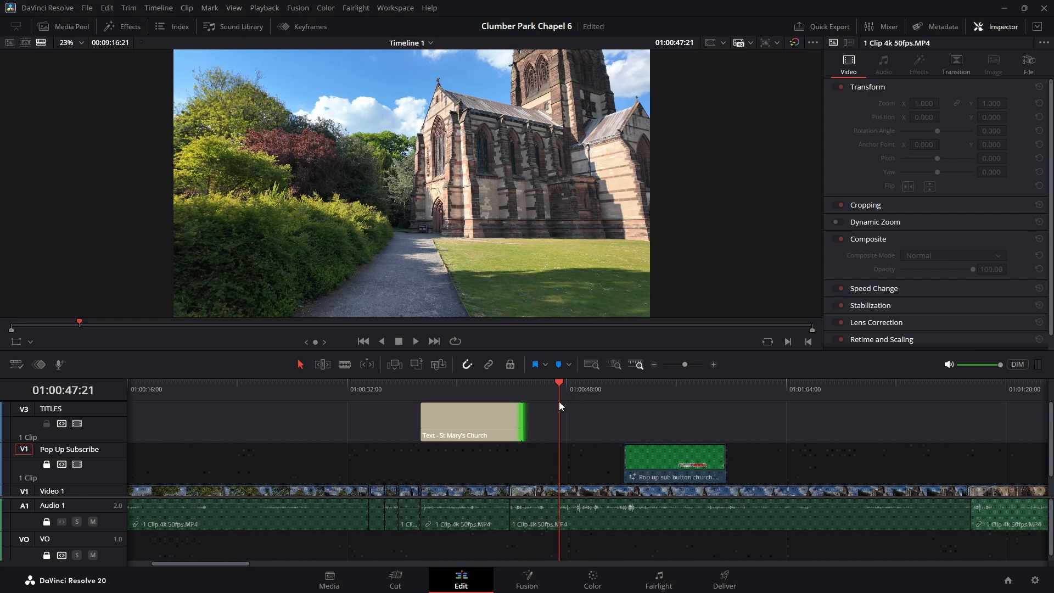
Add a short fade-in to the start of the St Mary's Church title clip on the TITLES track
click(479, 423)
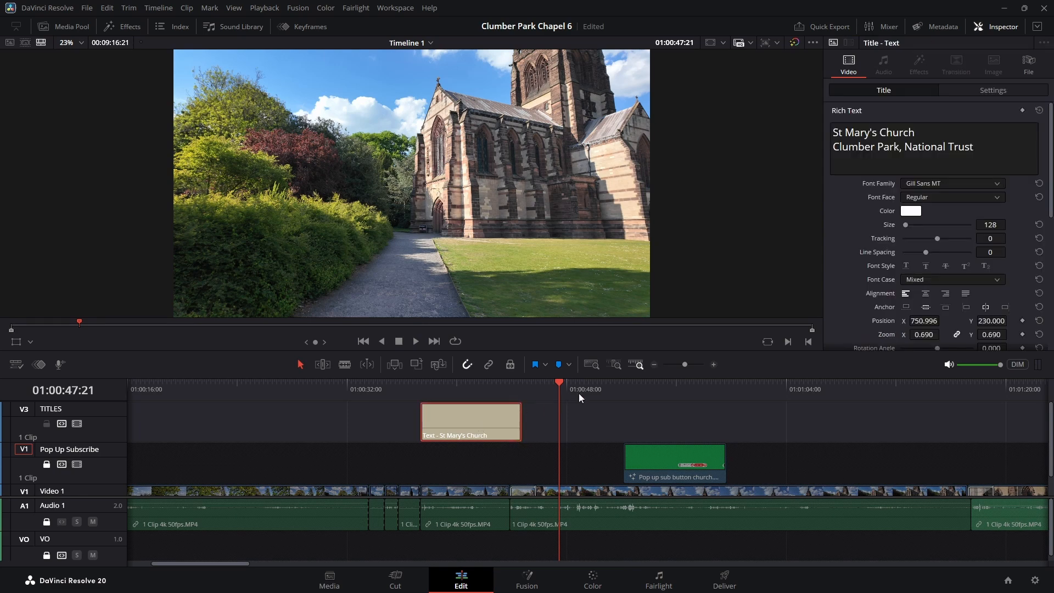
drag(561, 386, 384, 398)
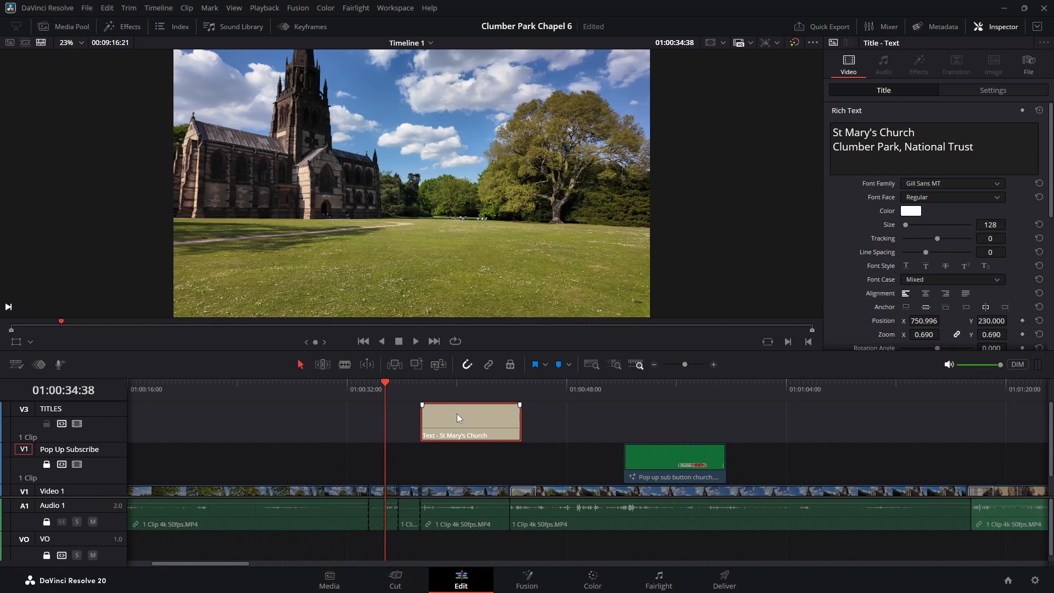
click(422, 405)
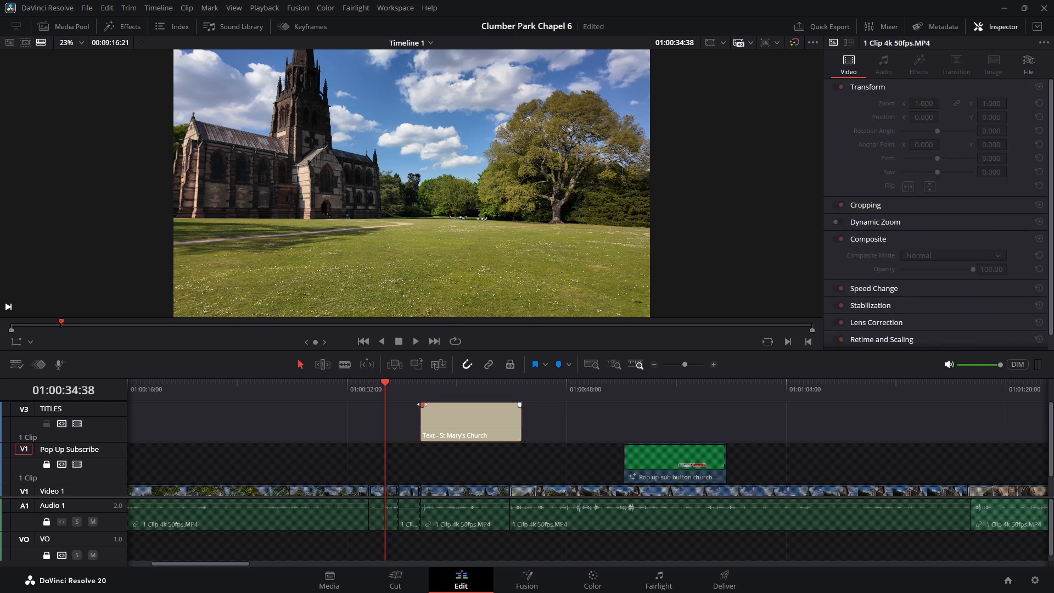
drag(423, 404, 434, 405)
Play from 01:00:34:38 until past the end of the title clip to check its fade-in and abrupt ending
click(417, 342)
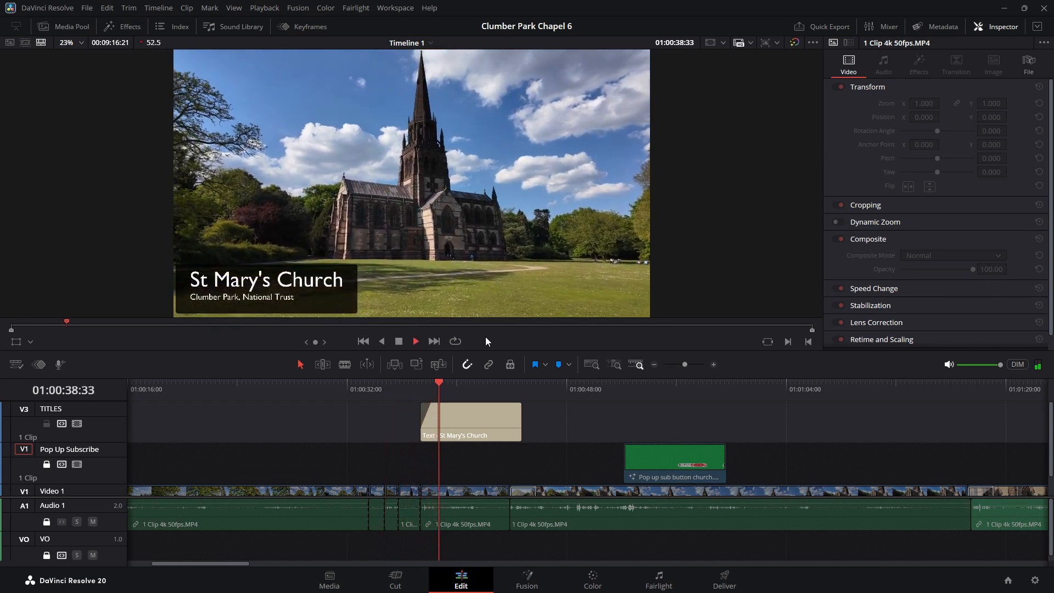
click(403, 345)
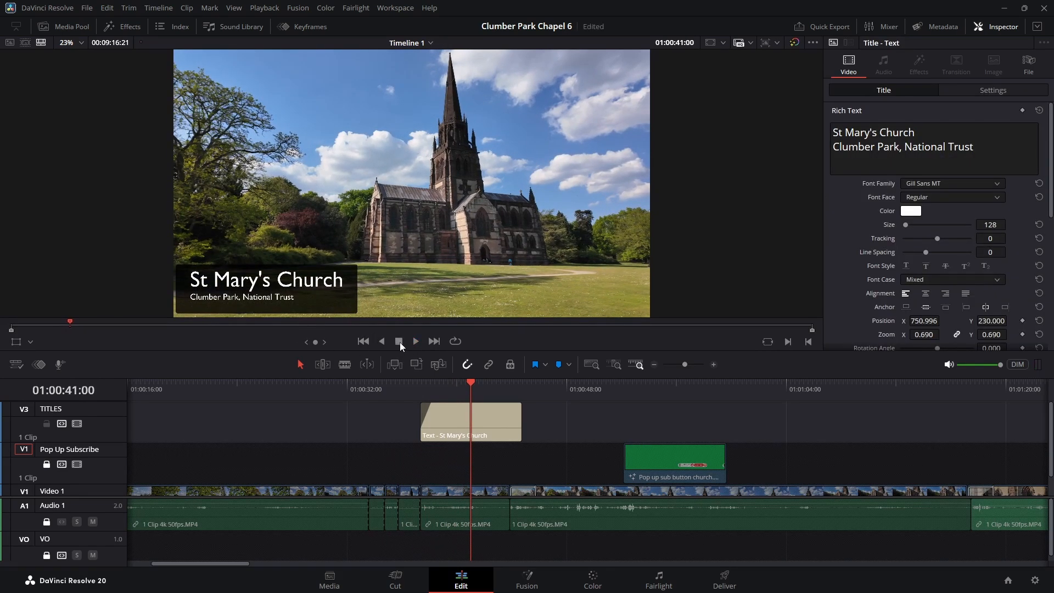
click(416, 341)
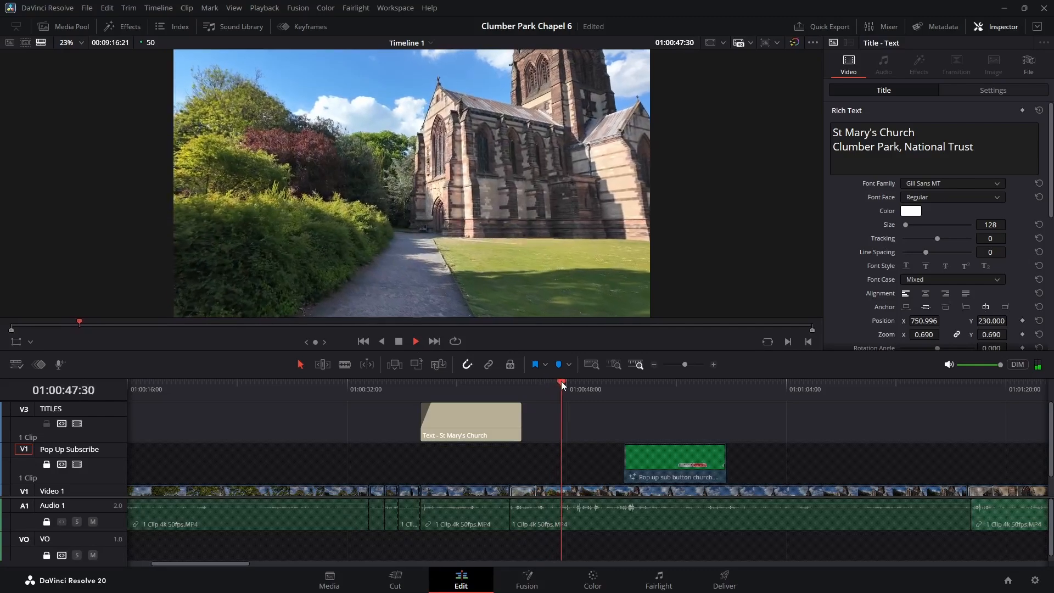
Add a short fade-out to the end of the title clip, matching the length of its fade-in
drag(561, 381, 477, 380)
click(476, 408)
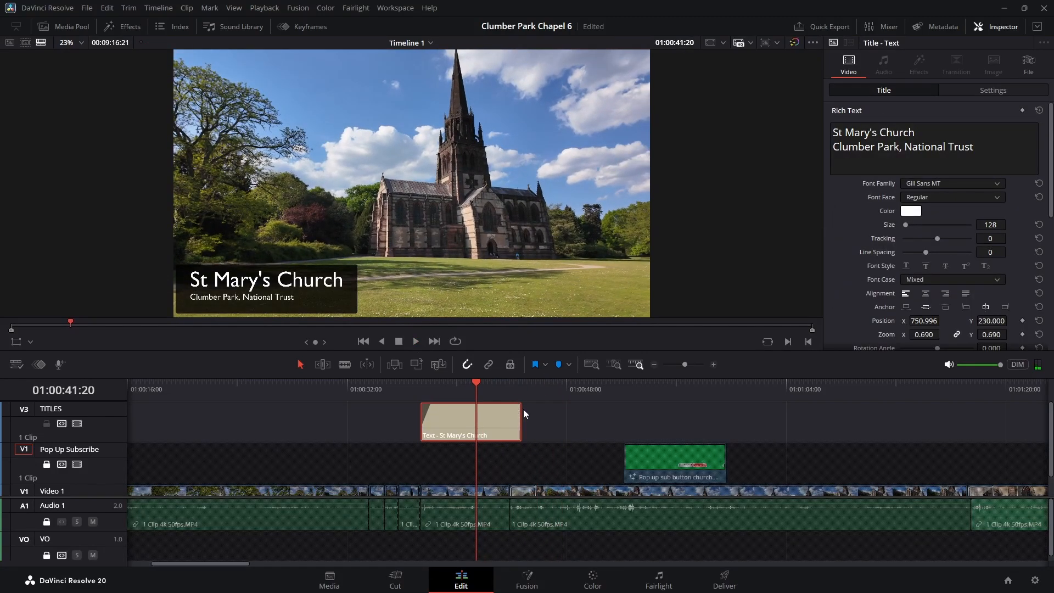
drag(520, 405, 508, 405)
Play from 01:00:35:38 until past the title clip to review both fades, and return the playhead to about 01:00:41:02
mouse_move(437, 413)
drag(482, 384, 401, 388)
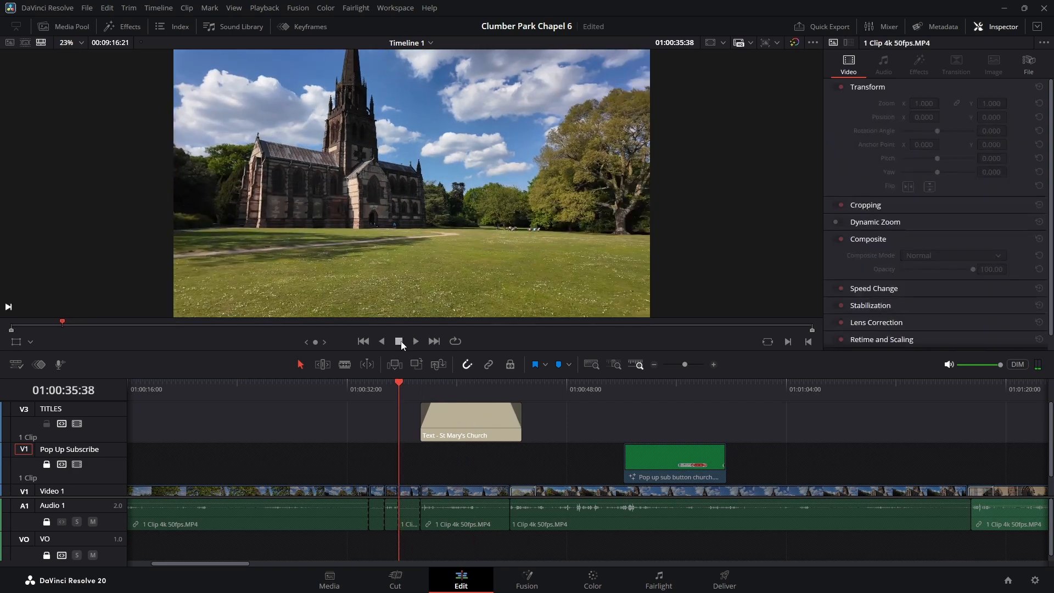
click(415, 341)
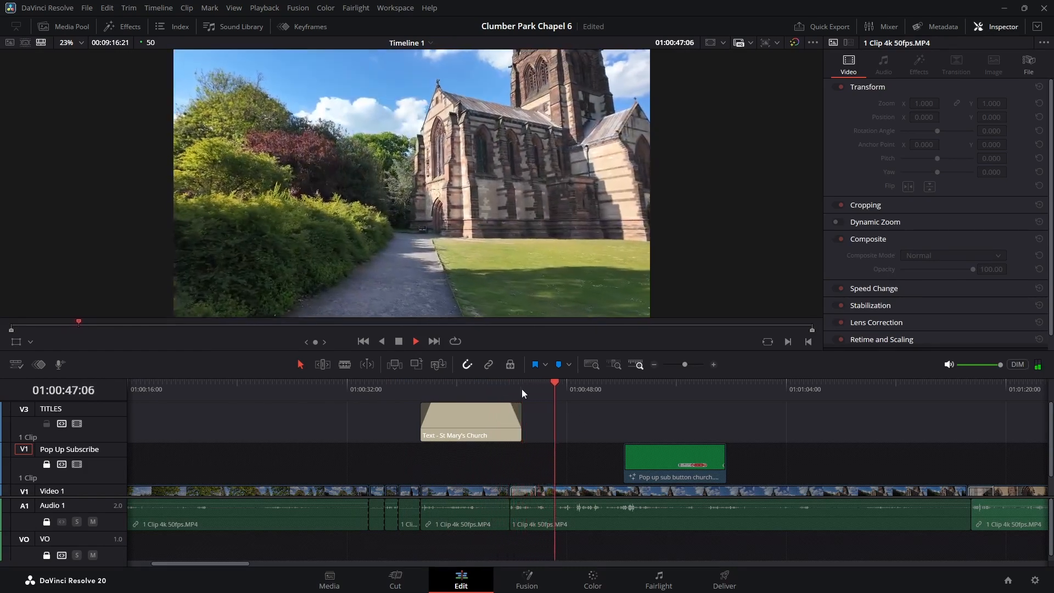
click(400, 341)
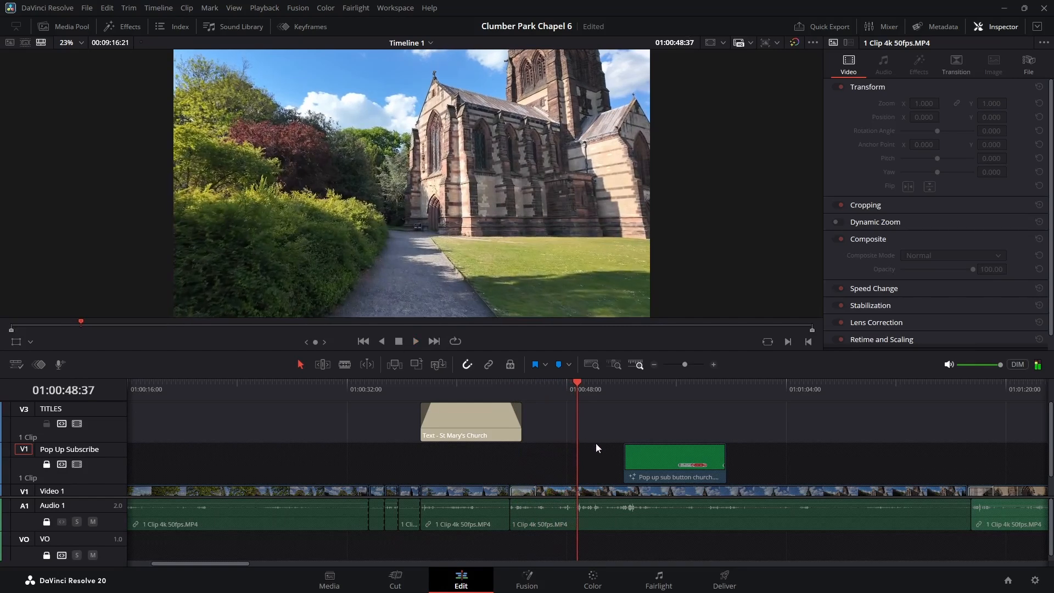
click(472, 384)
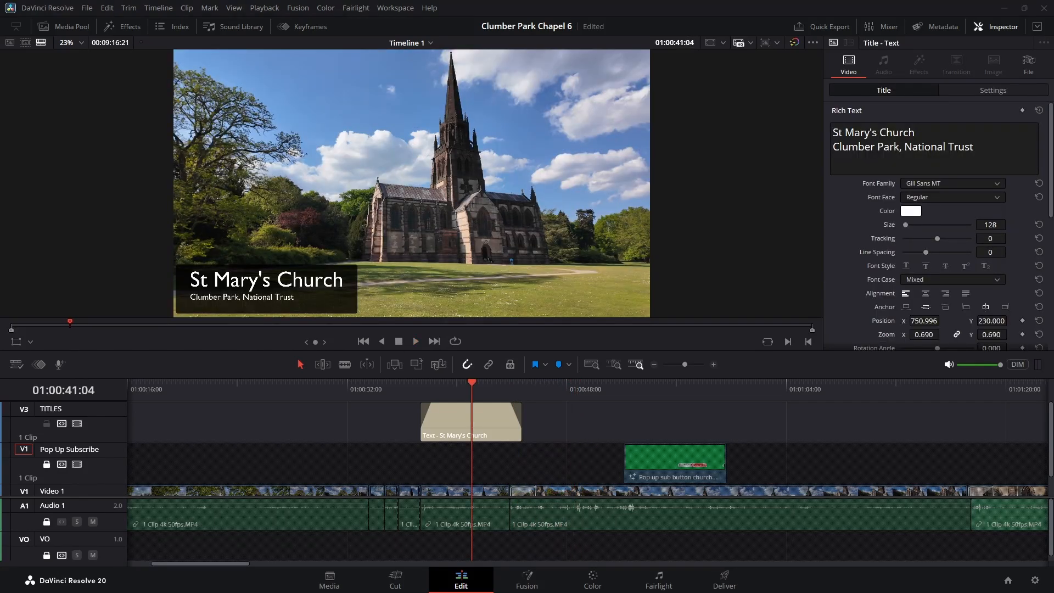
drag(472, 384, 471, 384)
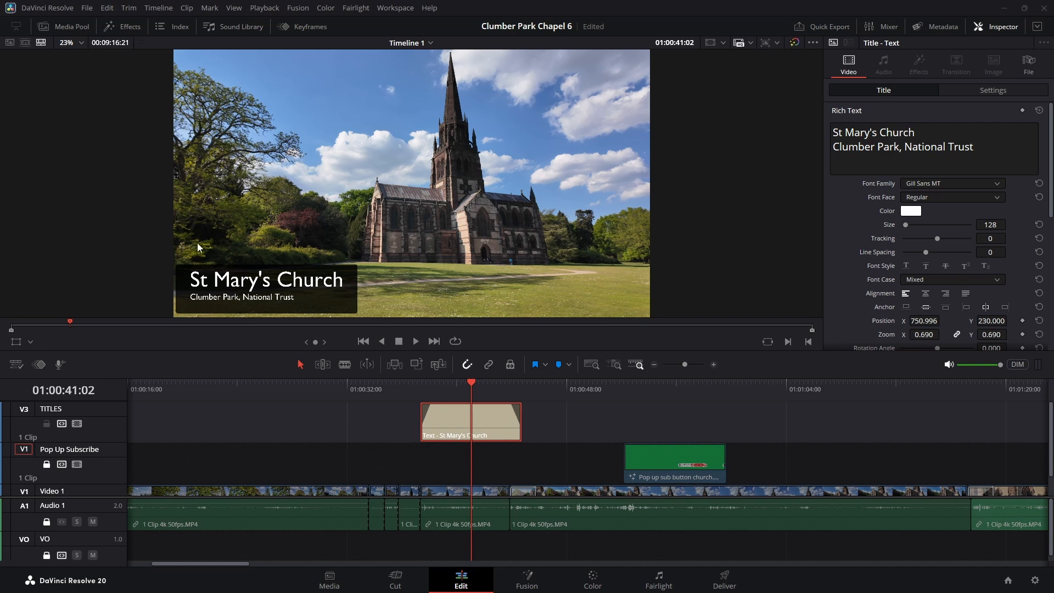
Apply the Push video transition to the start of the title clip and preview it from 01:00:35:38
click(123, 26)
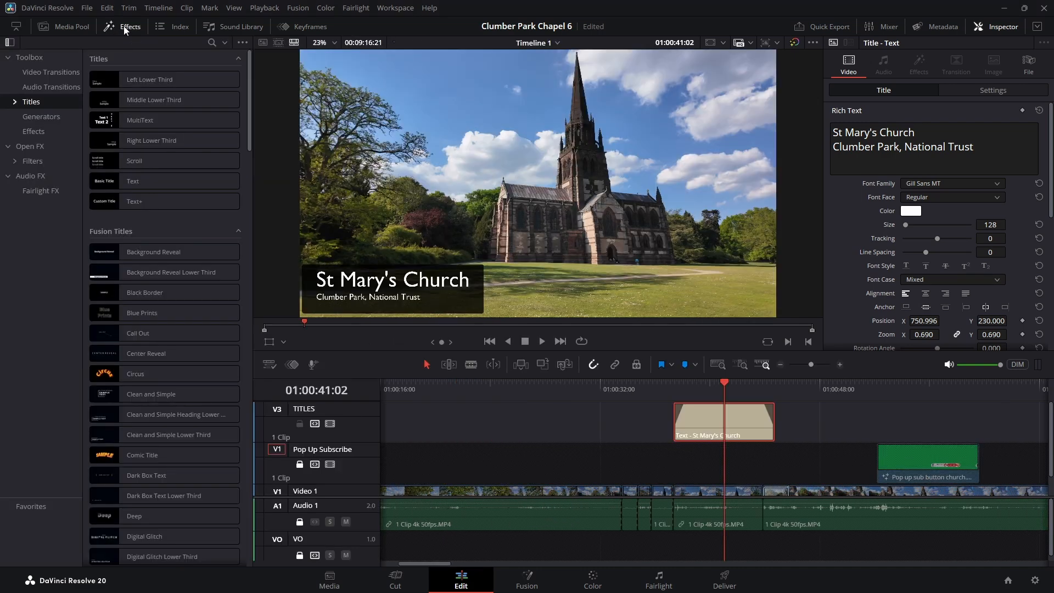
click(44, 72)
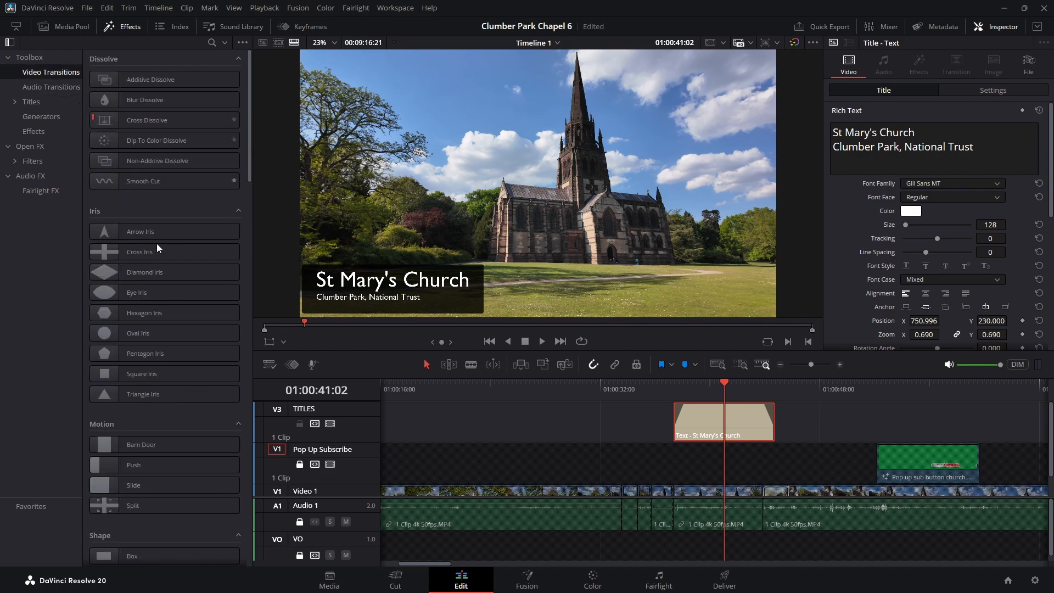
scroll(134, 311, down, 3)
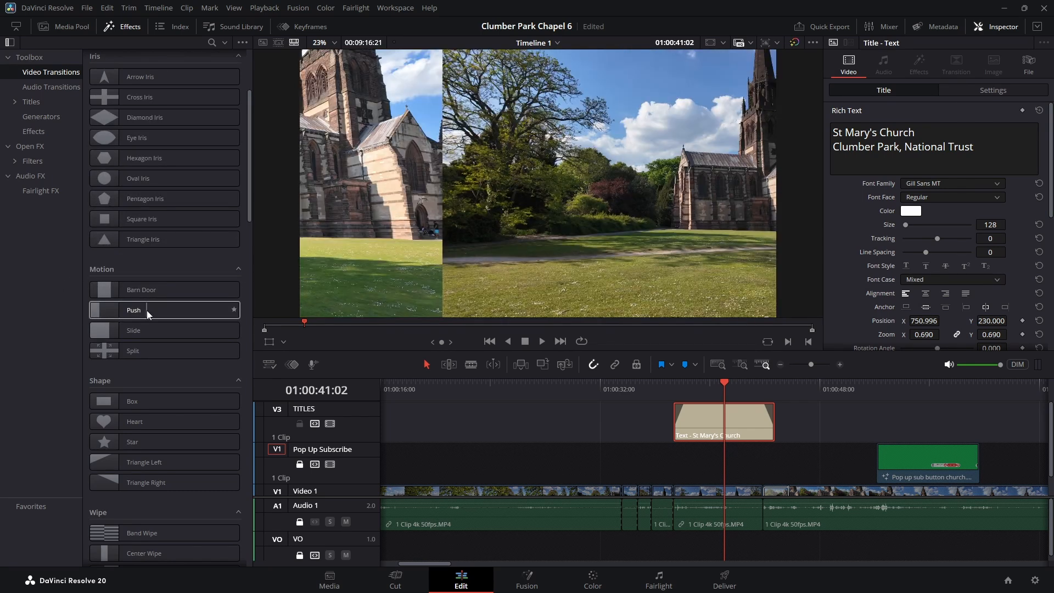
drag(146, 311, 680, 424)
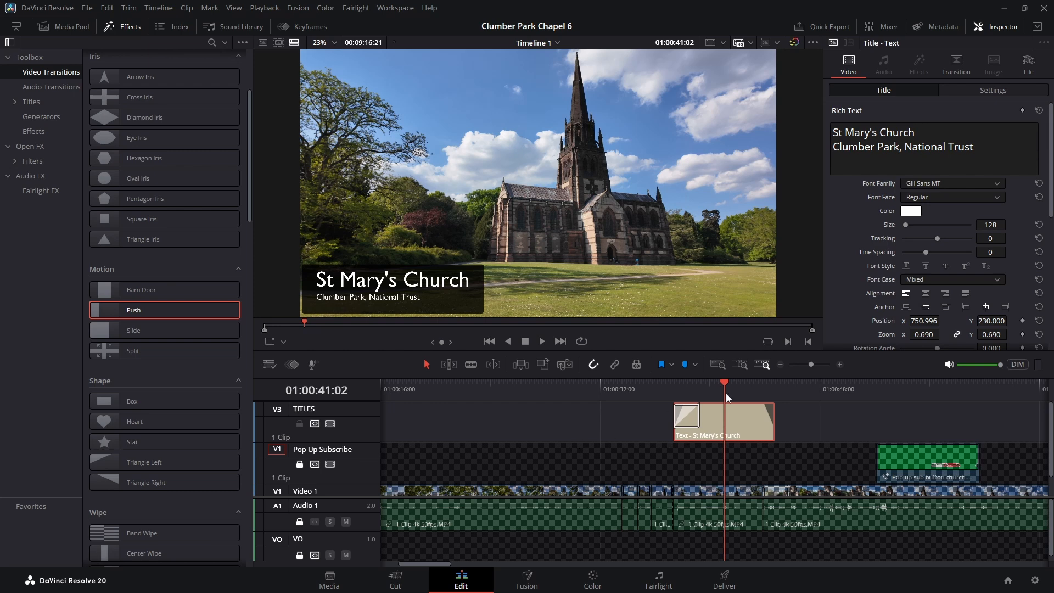
drag(727, 381, 649, 385)
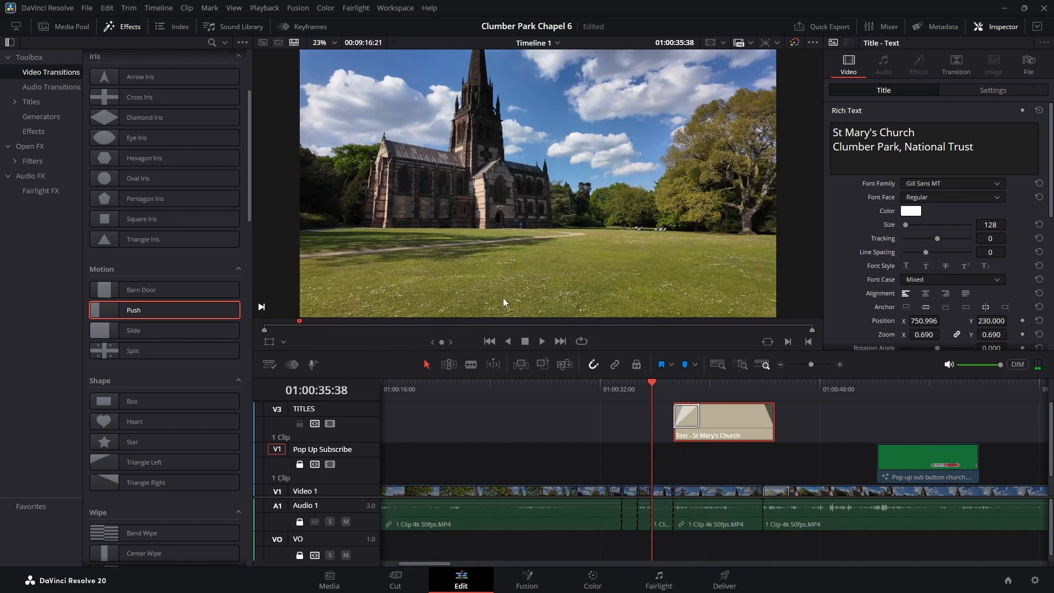
click(542, 342)
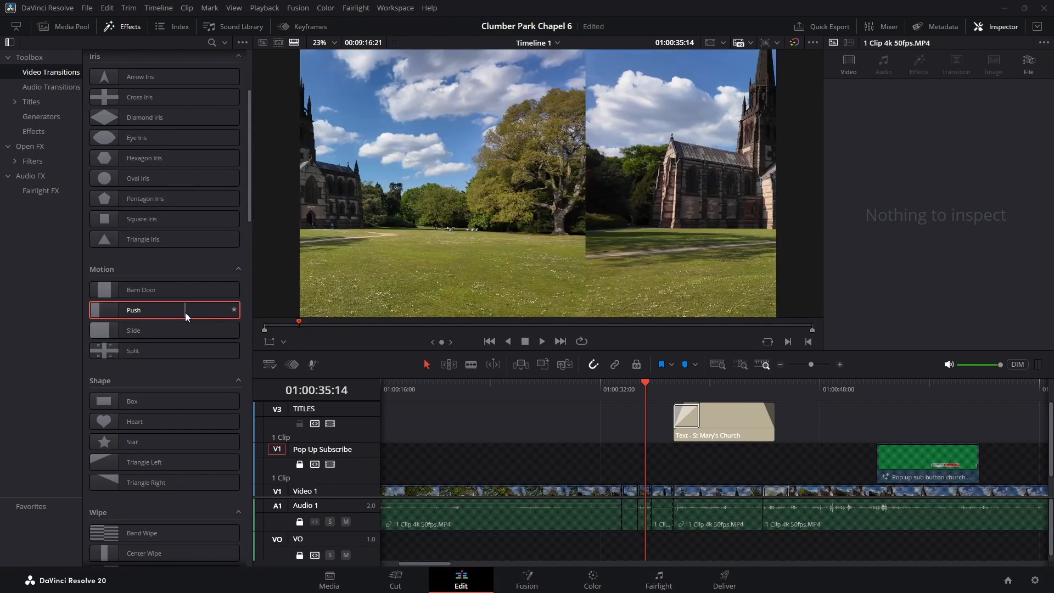
Apply the Push transition to the end of the title clip with the Push Right preset
drag(185, 312, 769, 422)
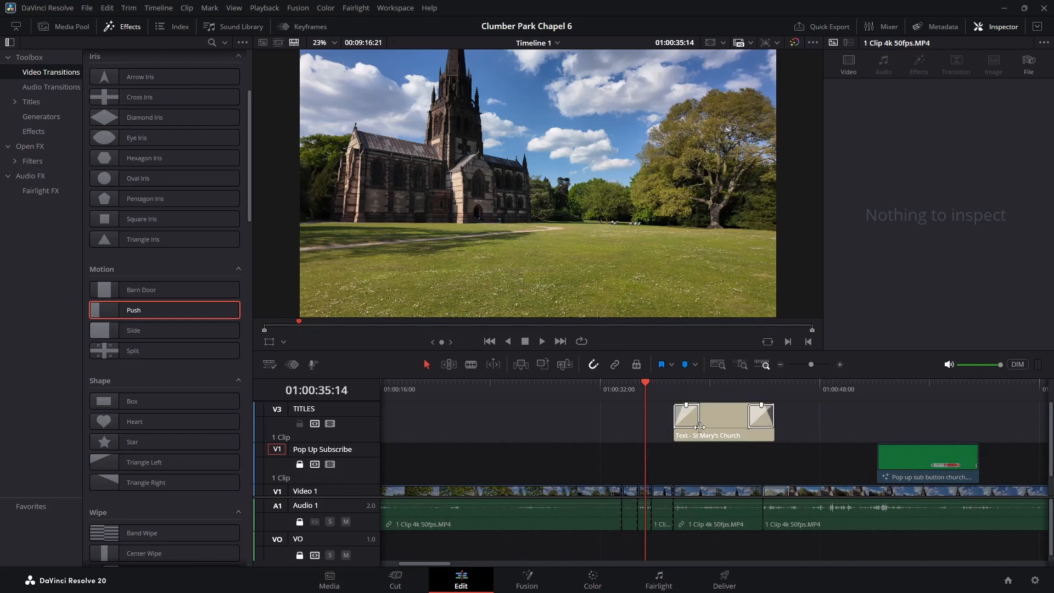
click(760, 421)
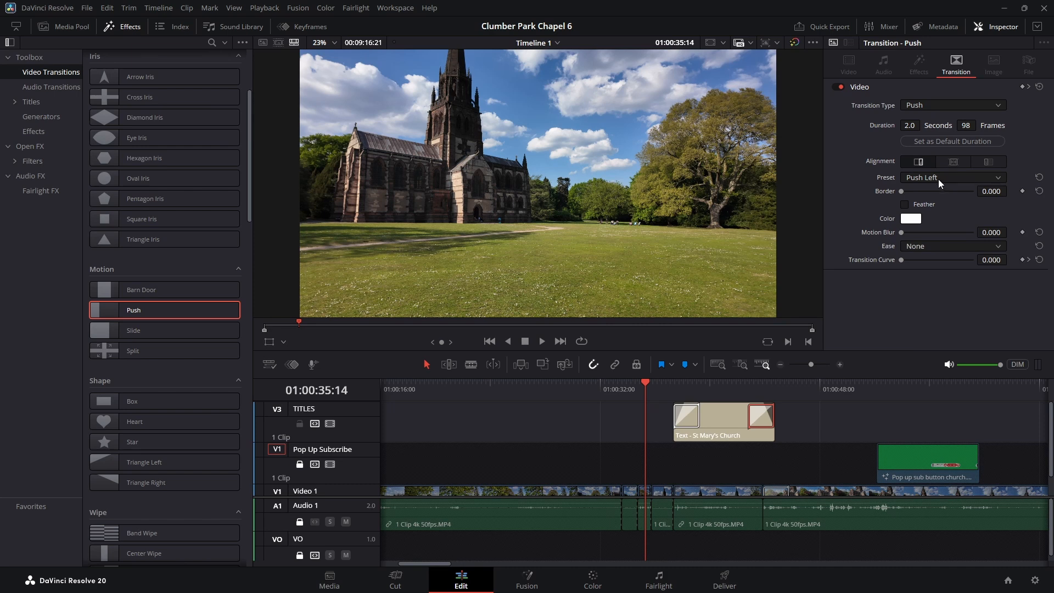
click(999, 178)
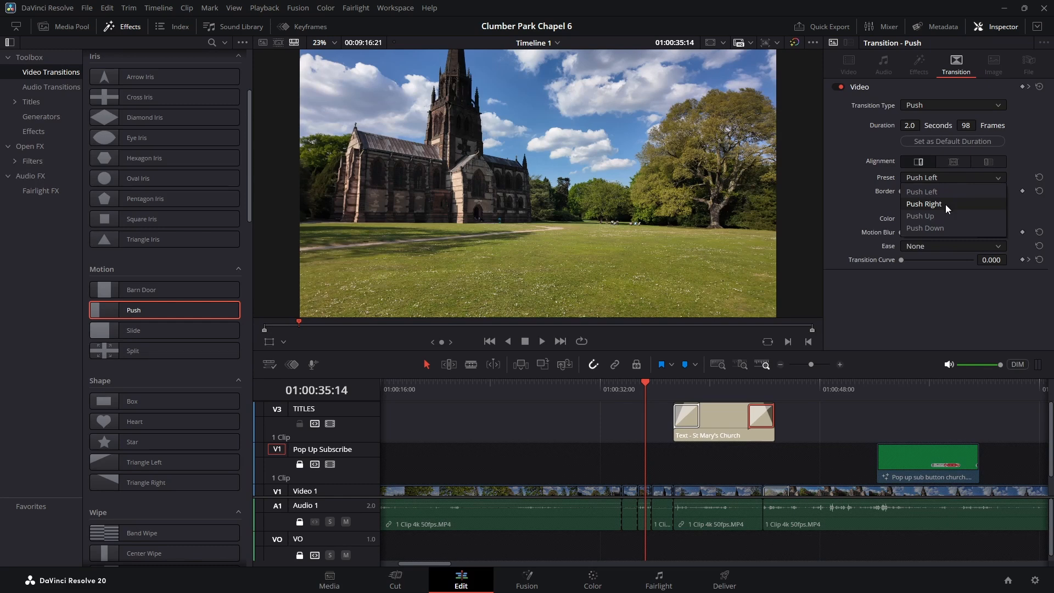
click(945, 205)
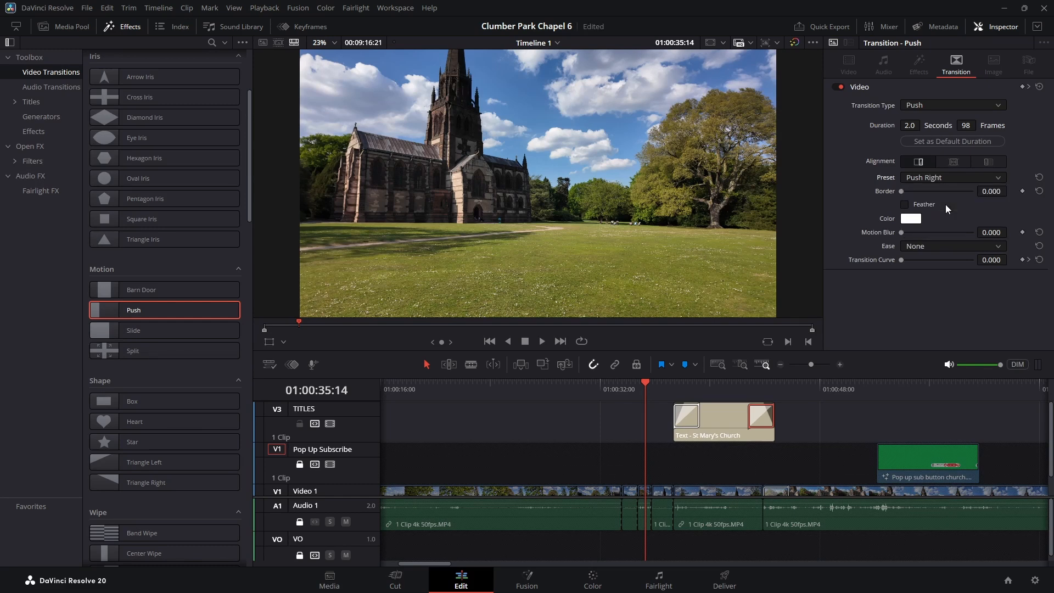
key(ctrl+s)
Play the section from 01:00:35:14 past the end of the title to review both Push transitions, and browse the other video transitions
key(space)
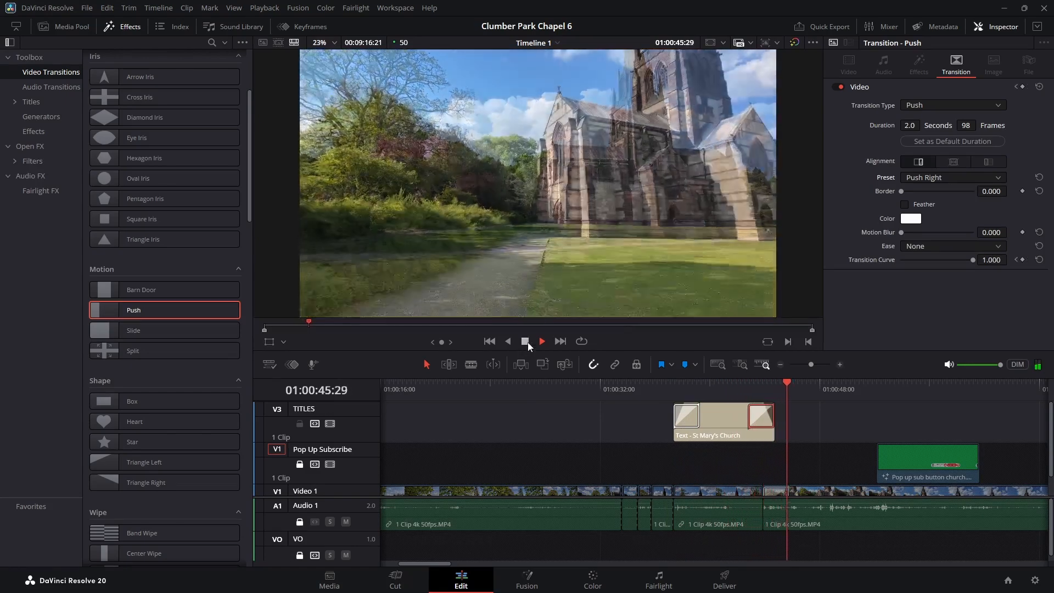
click(527, 342)
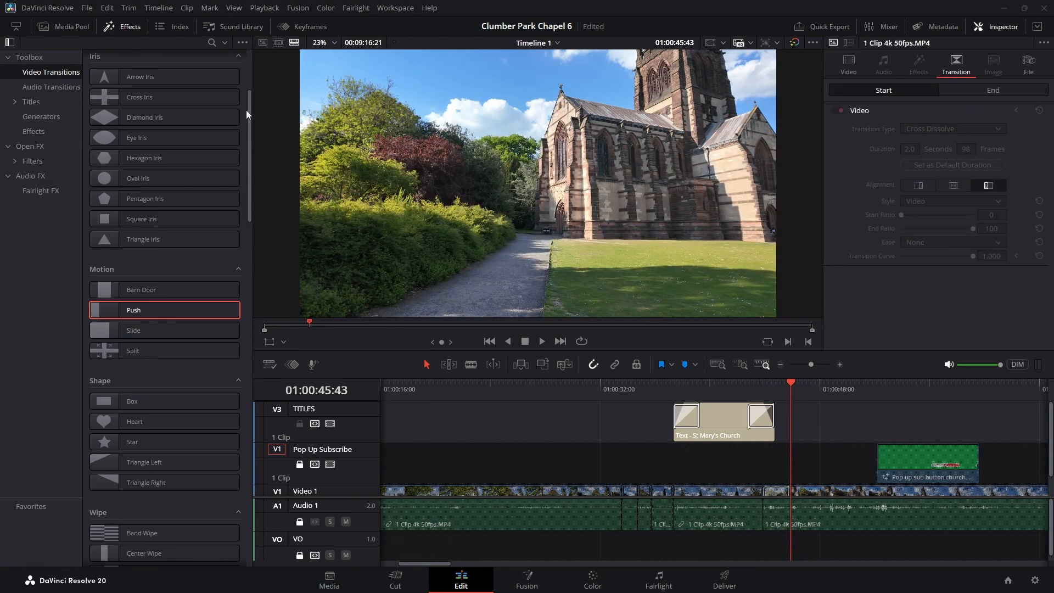
drag(250, 109, 251, 66)
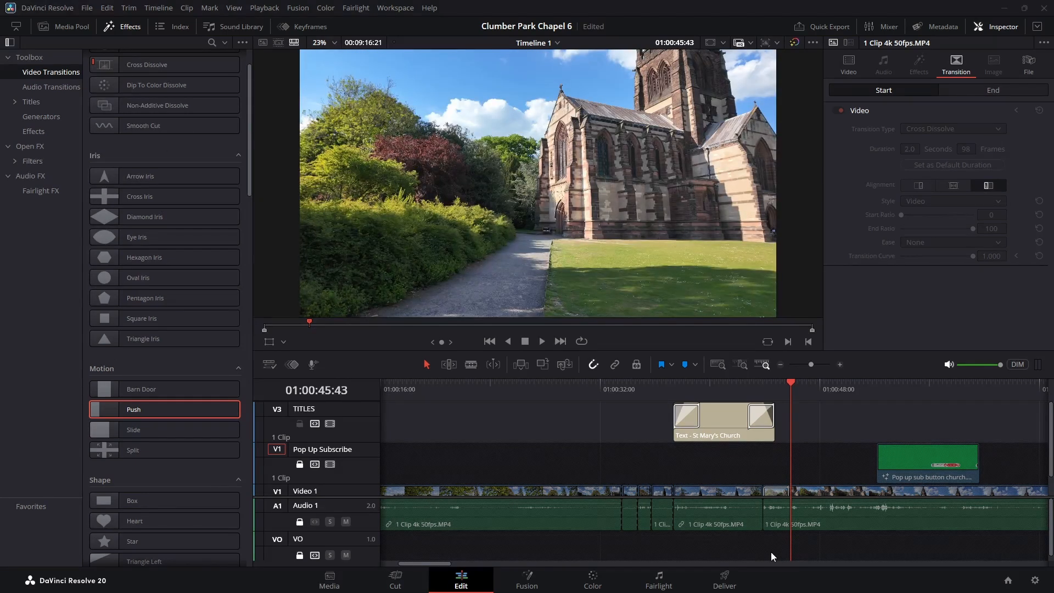
Delete the Push transitions from the start and end of the title clip
click(693, 421)
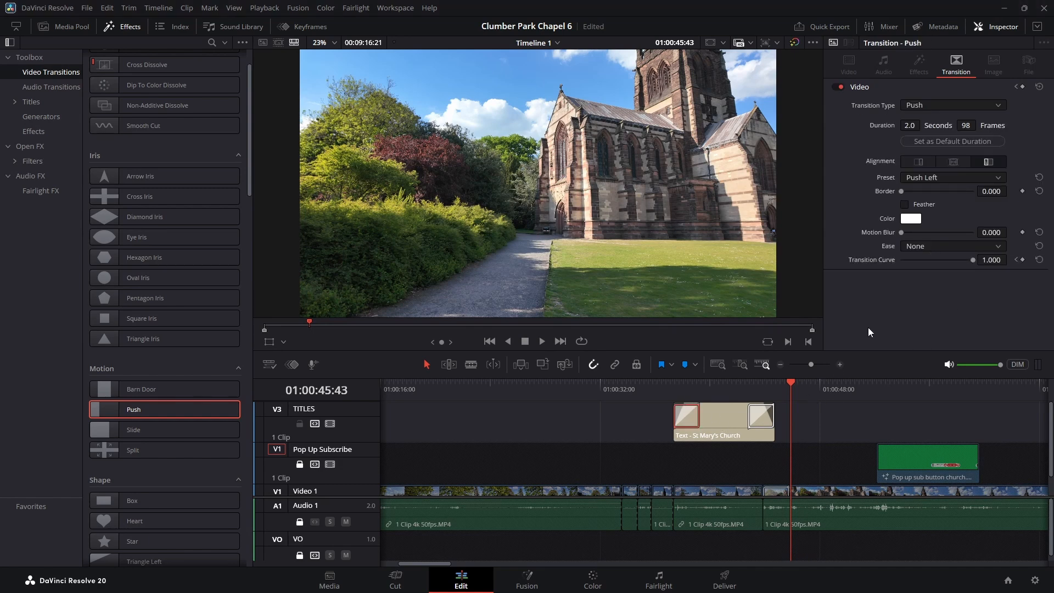
key(Delete)
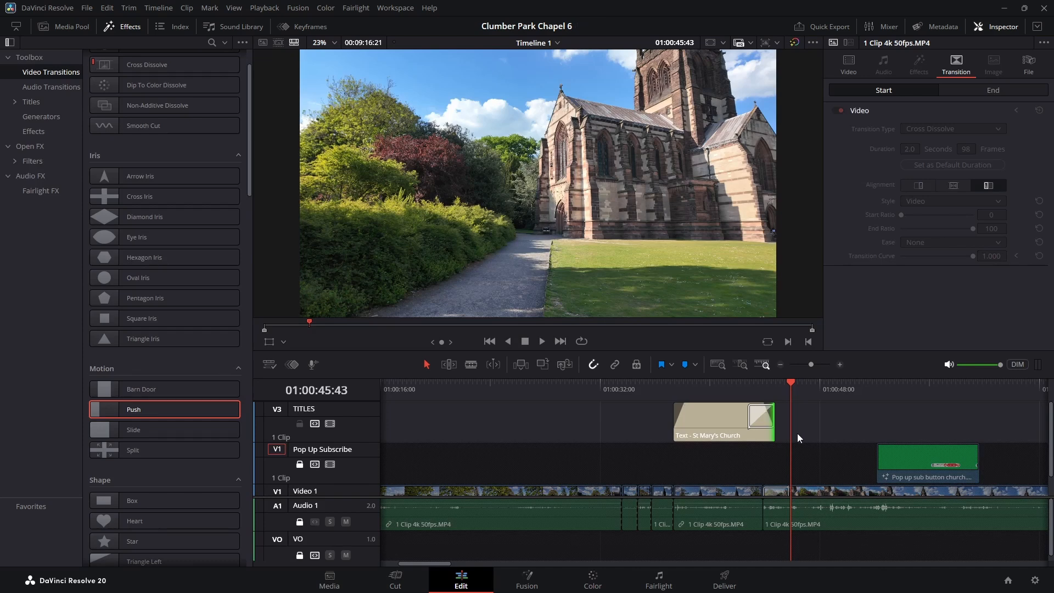
click(755, 424)
key(Delete)
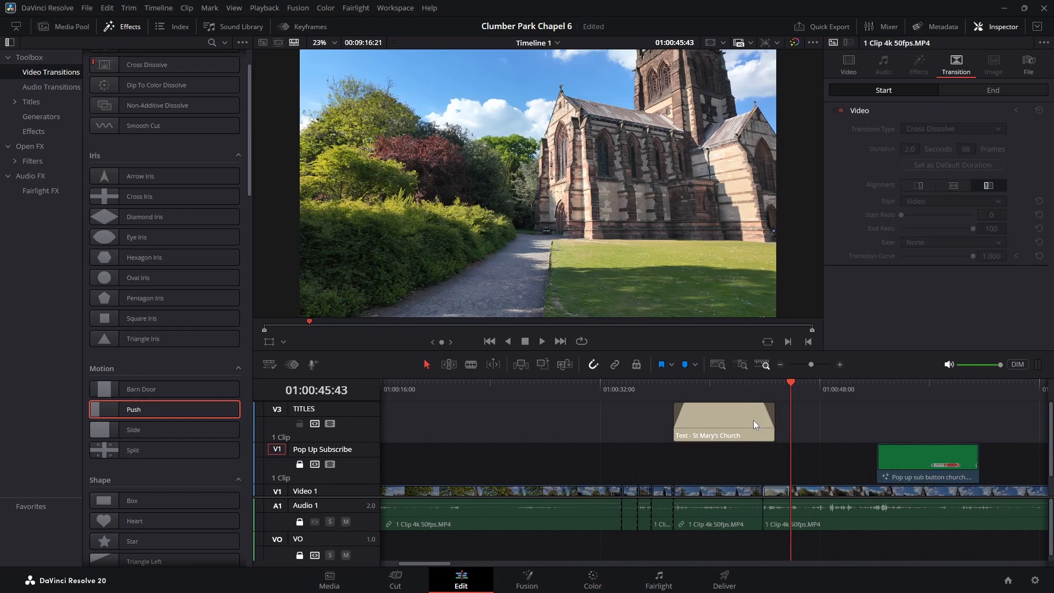
Play from 01:00:36:24 until past the end of the title clip to review it with only its fades
drag(791, 384, 661, 388)
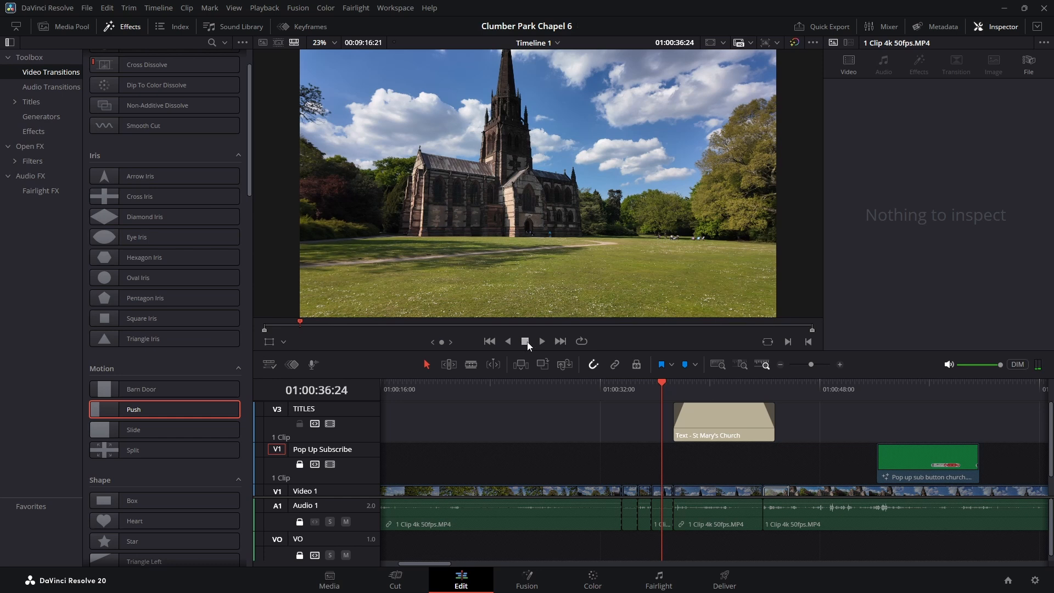
click(543, 342)
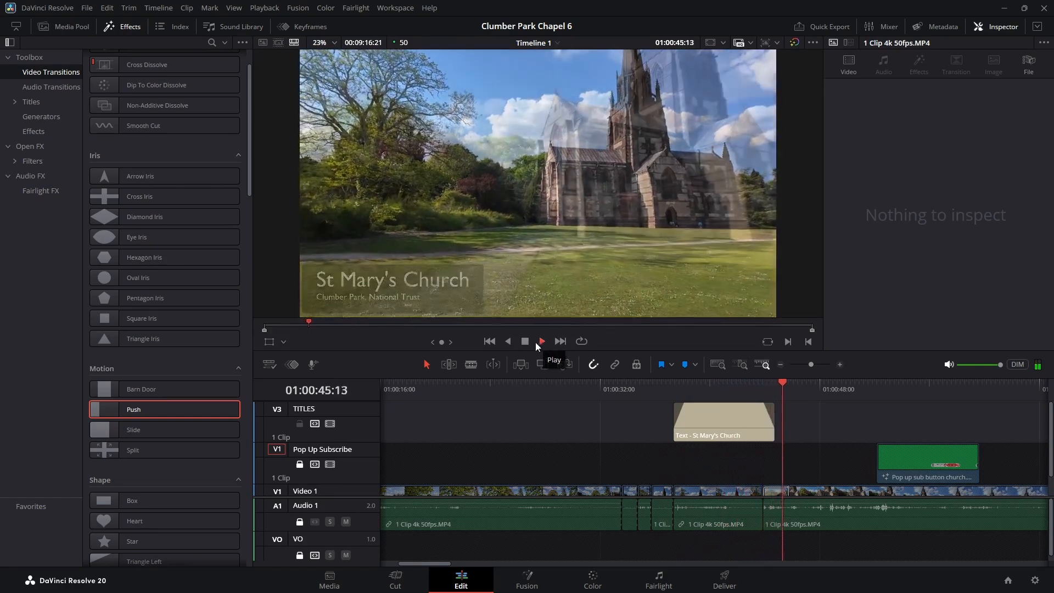
click(525, 341)
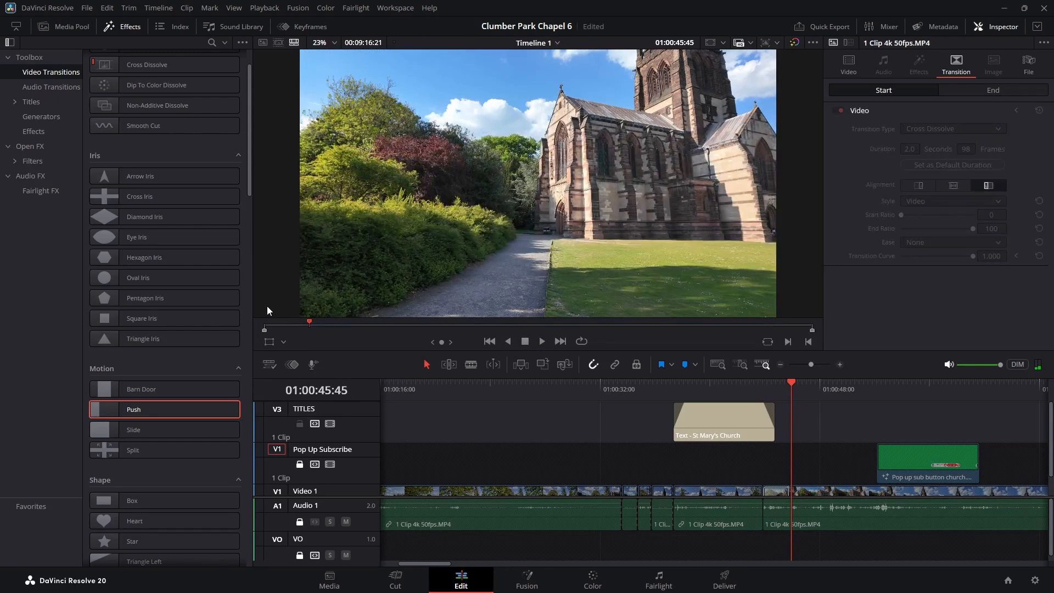
Apply the Burn Away transition to the end of the title clip and preview it by playing from 01:00:33:29
drag(249, 181, 257, 565)
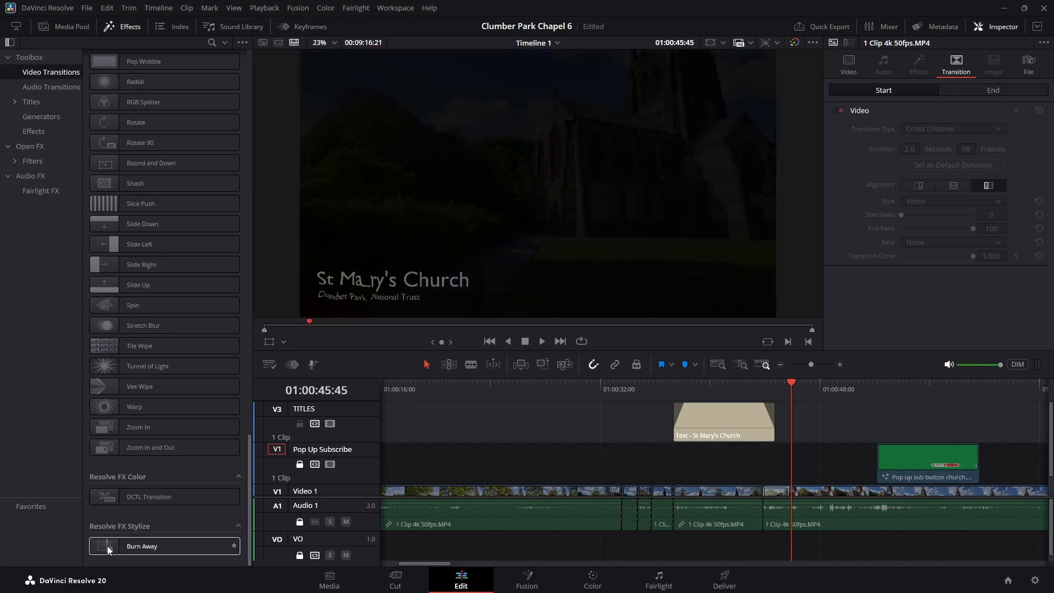
mouse_move(107, 545)
mouse_down()
mouse_move(360, 503)
mouse_move(648, 428)
mouse_move(766, 417)
mouse_up()
drag(796, 384, 622, 414)
click(619, 415)
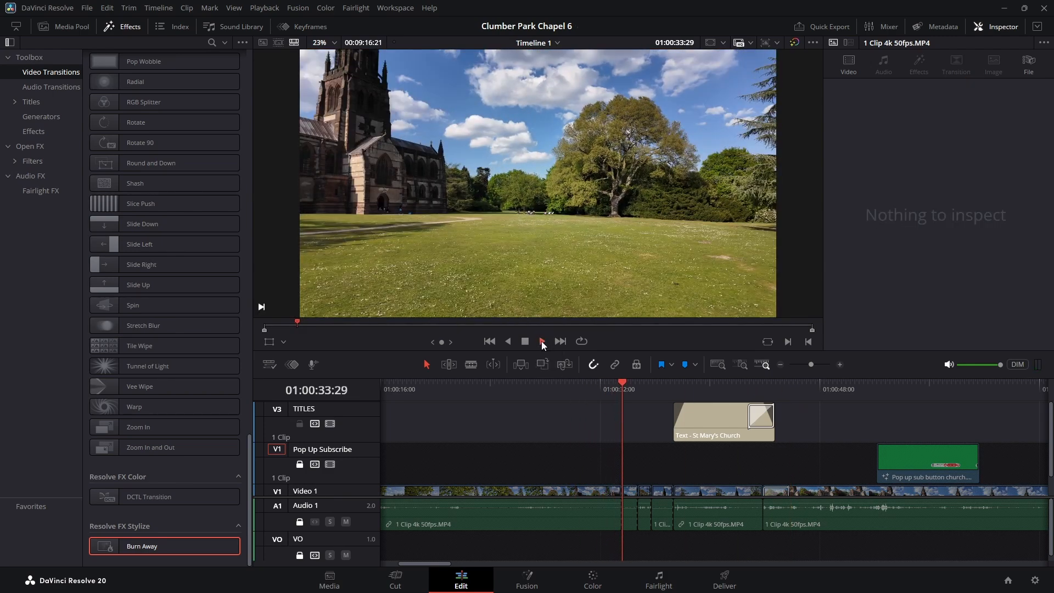
click(542, 341)
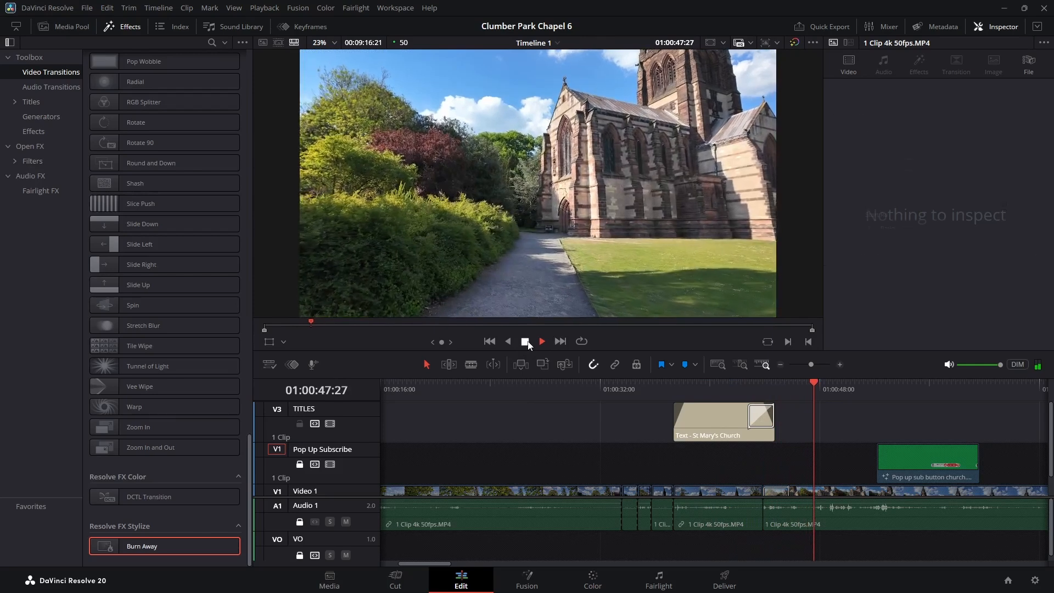
click(527, 343)
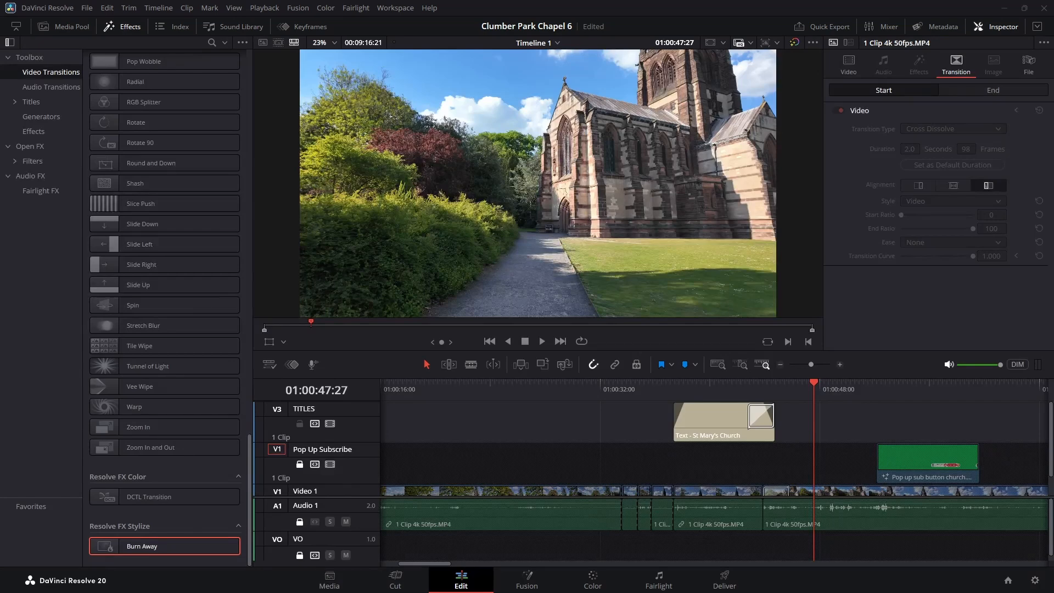
Delete the existing two-line title clip with the Burn Away transition from the TITLES track
drag(249, 456, 252, 166)
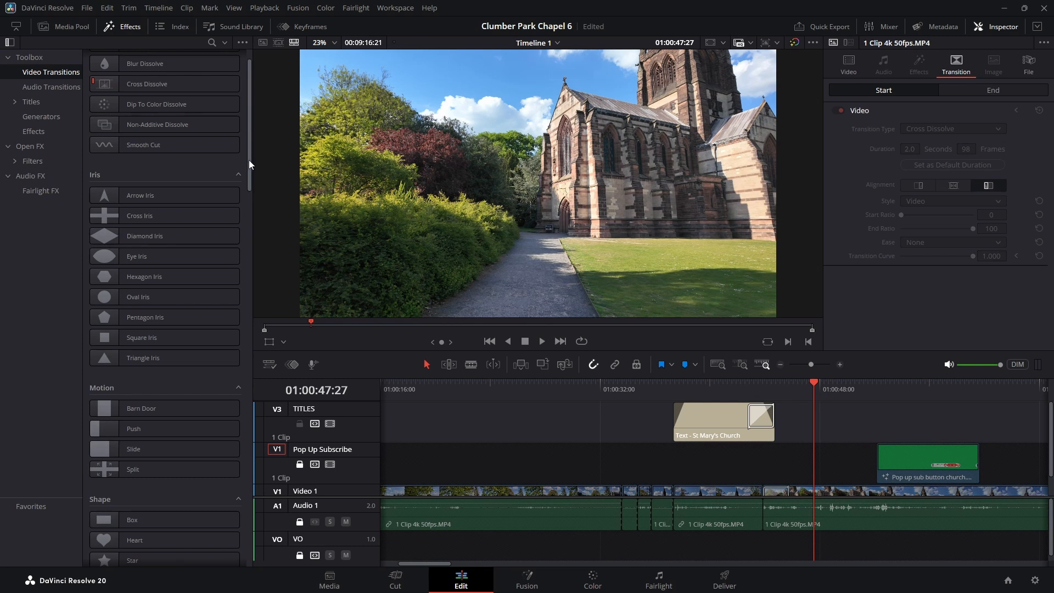
scroll(249, 160, up, 2)
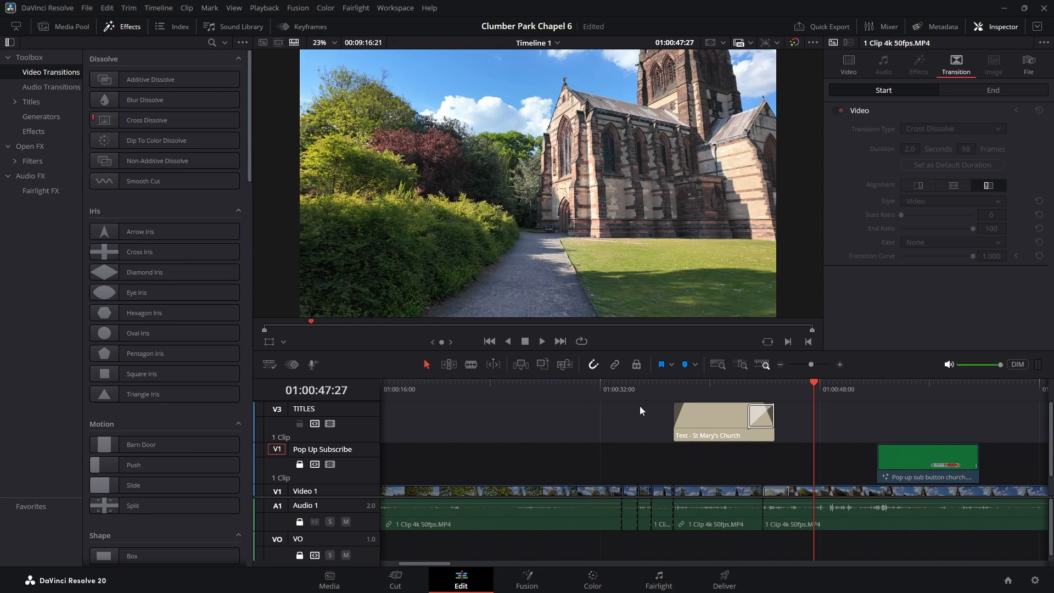
click(715, 423)
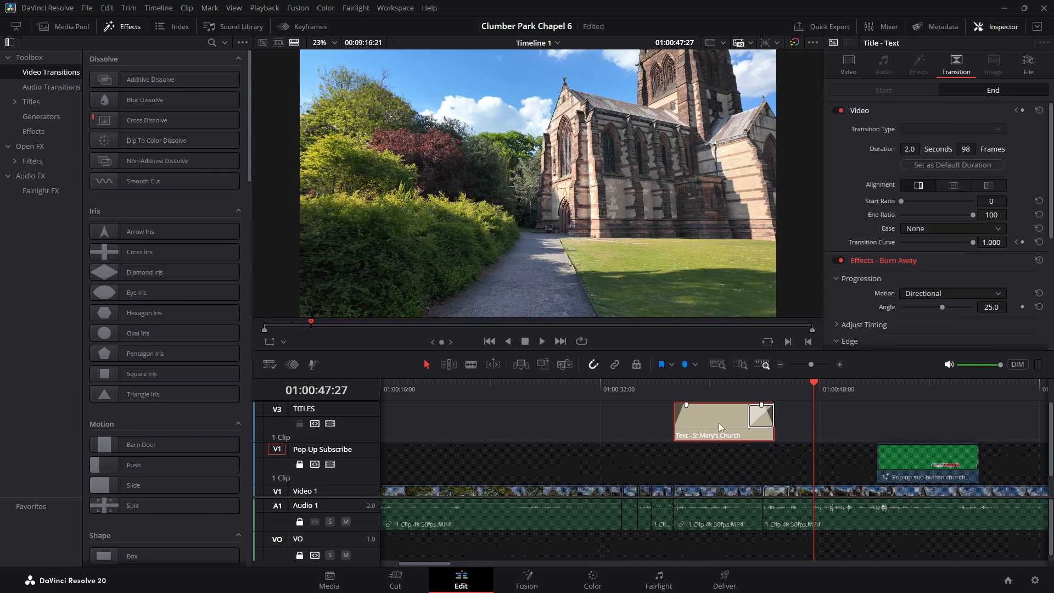
key(Delete)
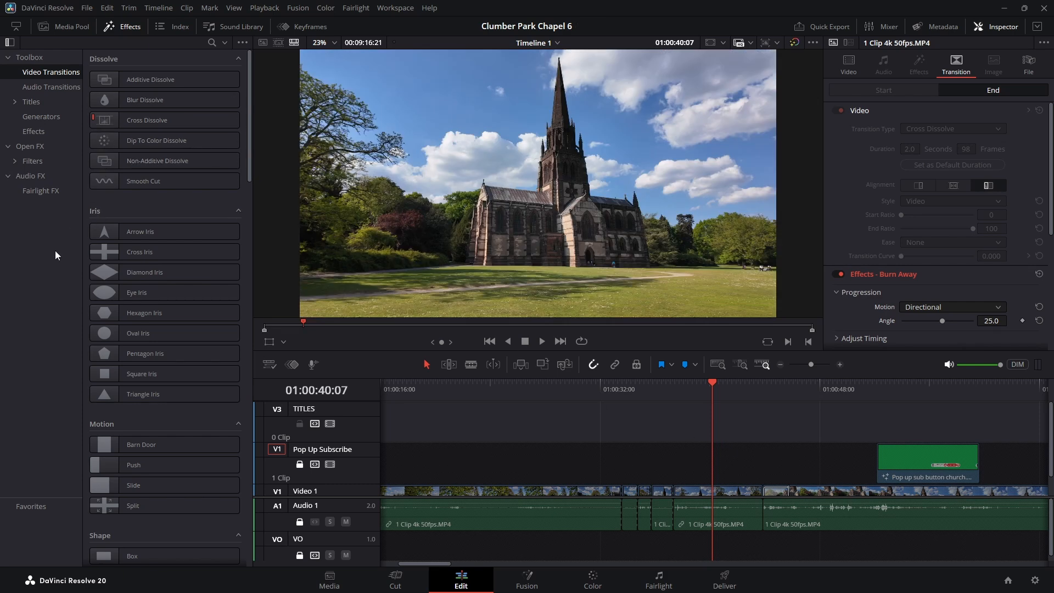
Add the Clean and Simple Lower Third Fusion title to the TITLES track before 01:00:40:07 and preview it by playing from 01:00:30:20
click(38, 101)
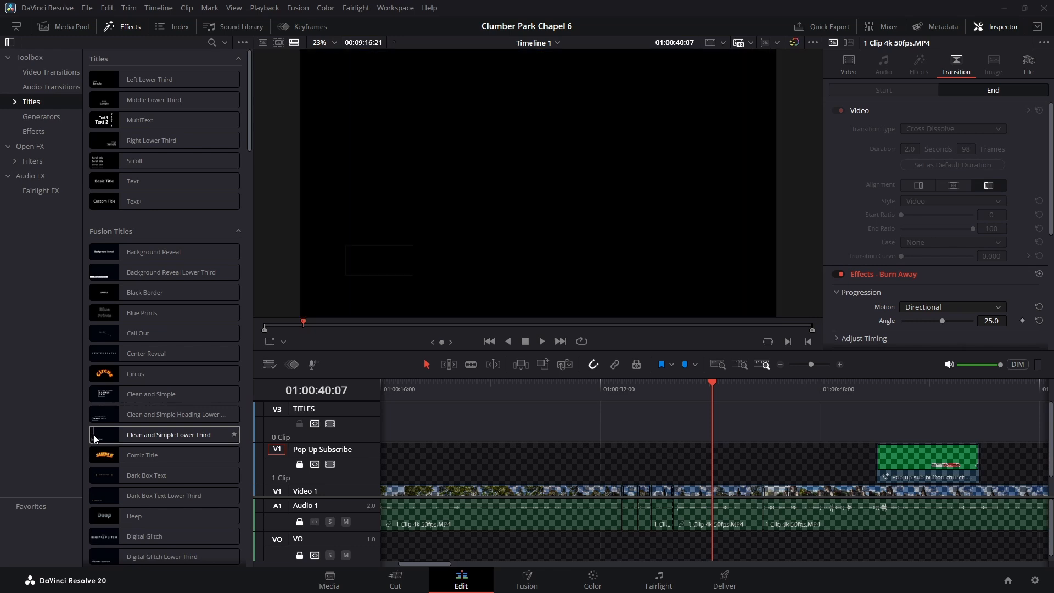
drag(111, 438, 625, 441)
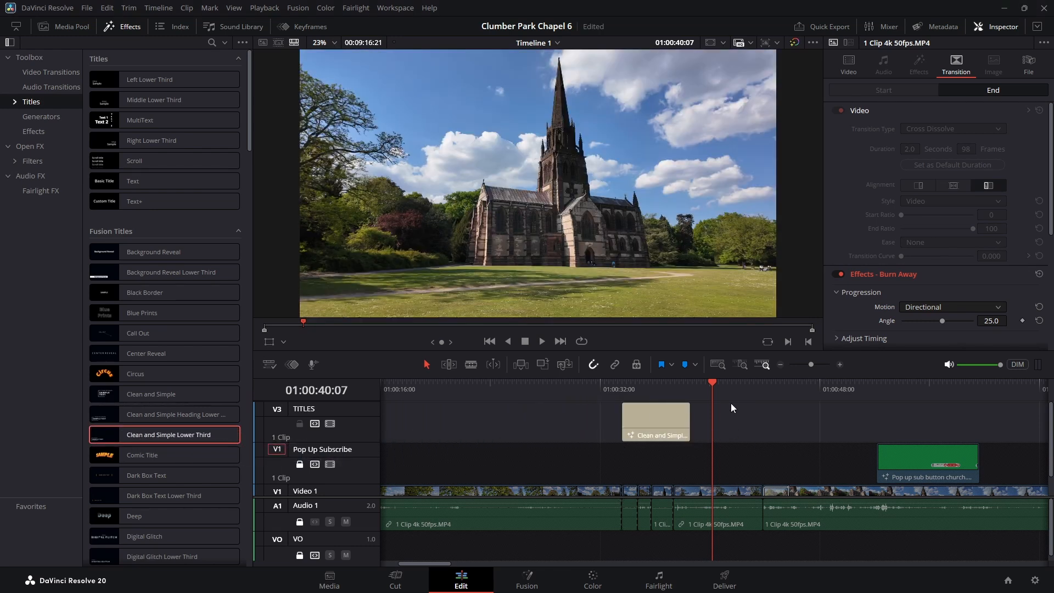
drag(713, 381, 584, 400)
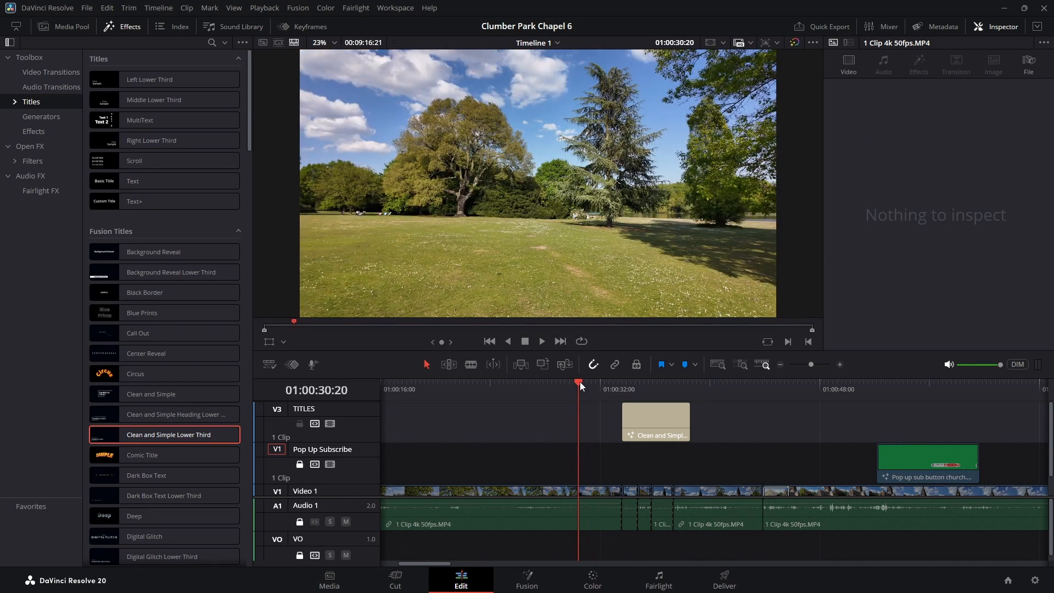
key(space)
click(546, 342)
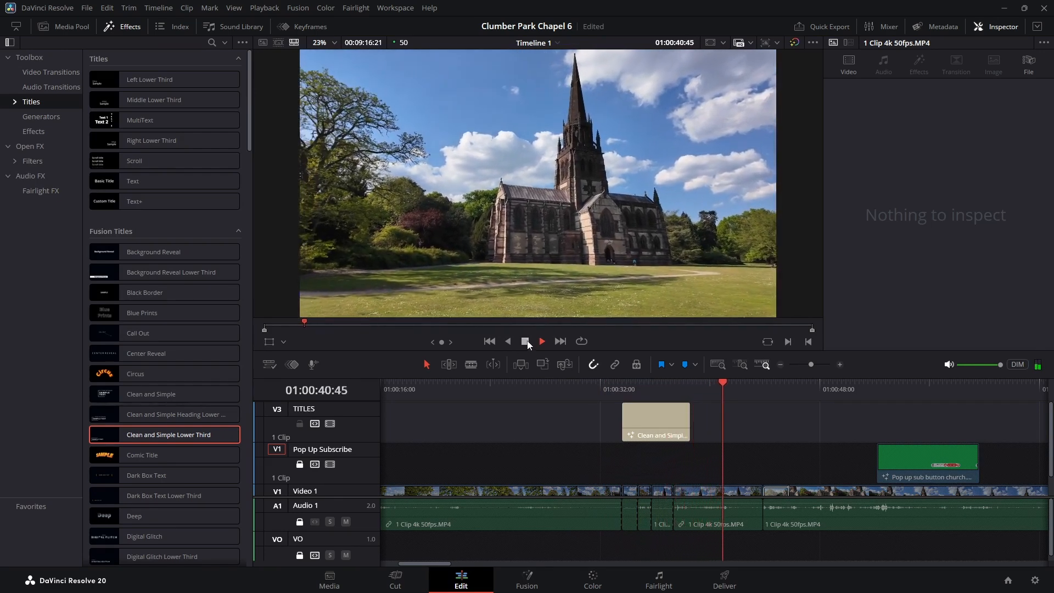
click(531, 340)
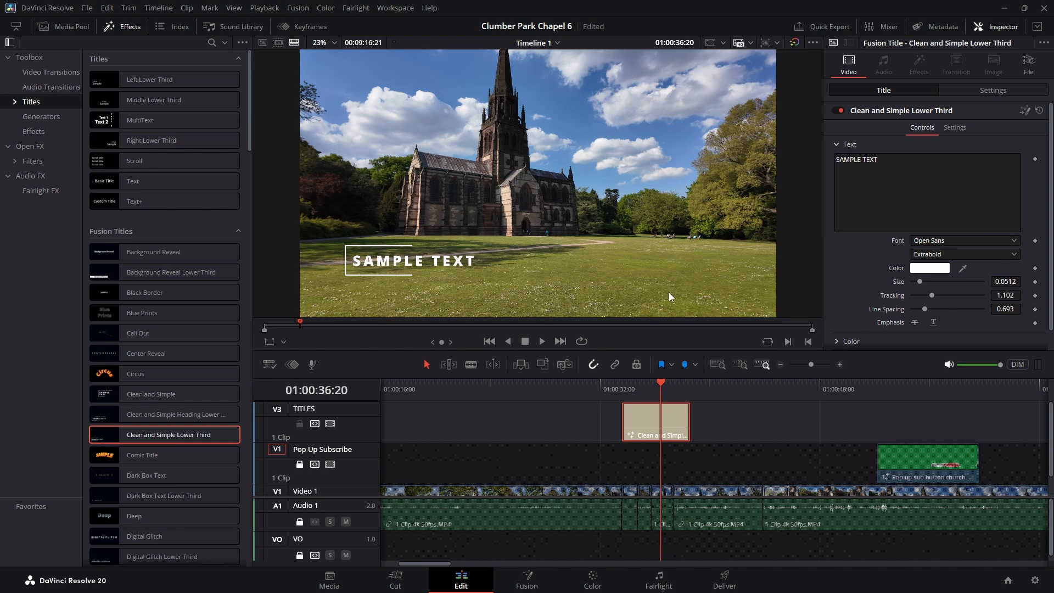
Replace the sample text of the lower third title with "St Mary's Church"
double_click(867, 160)
drag(865, 161, 832, 164)
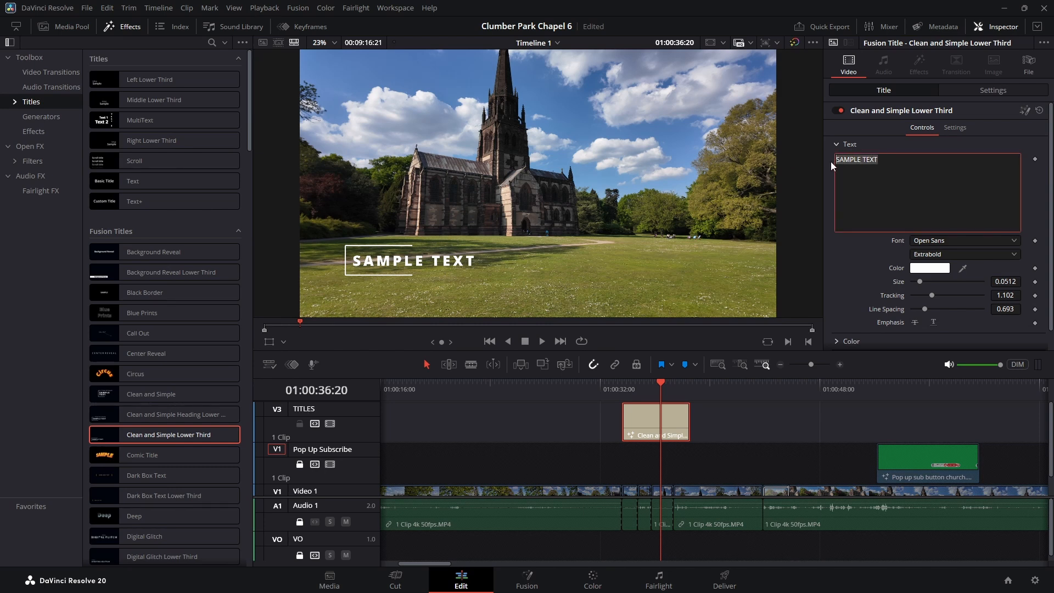
text(St Mar)
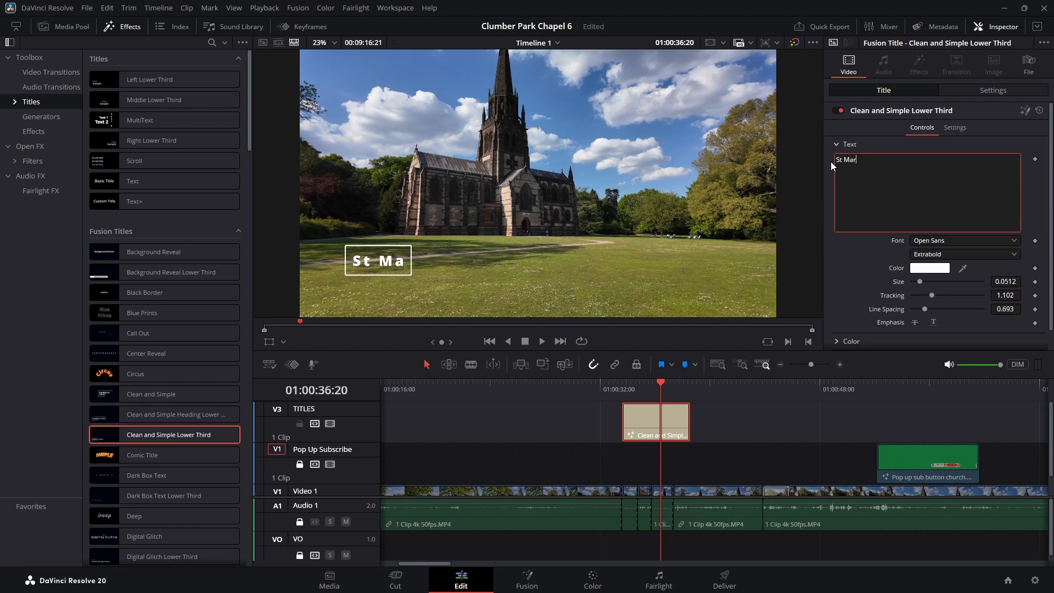
text(y's Church)
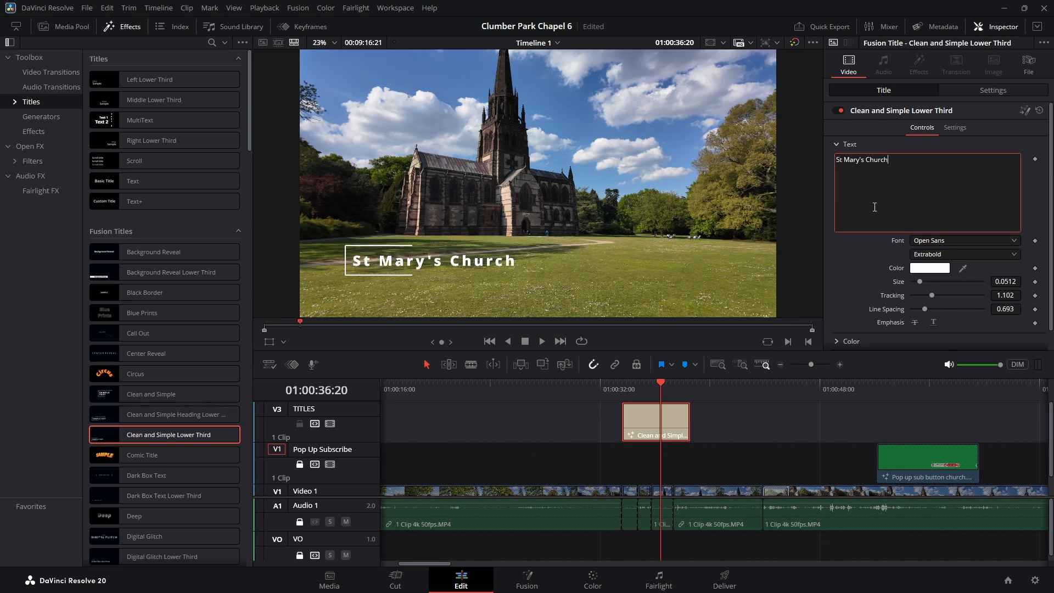
click(863, 256)
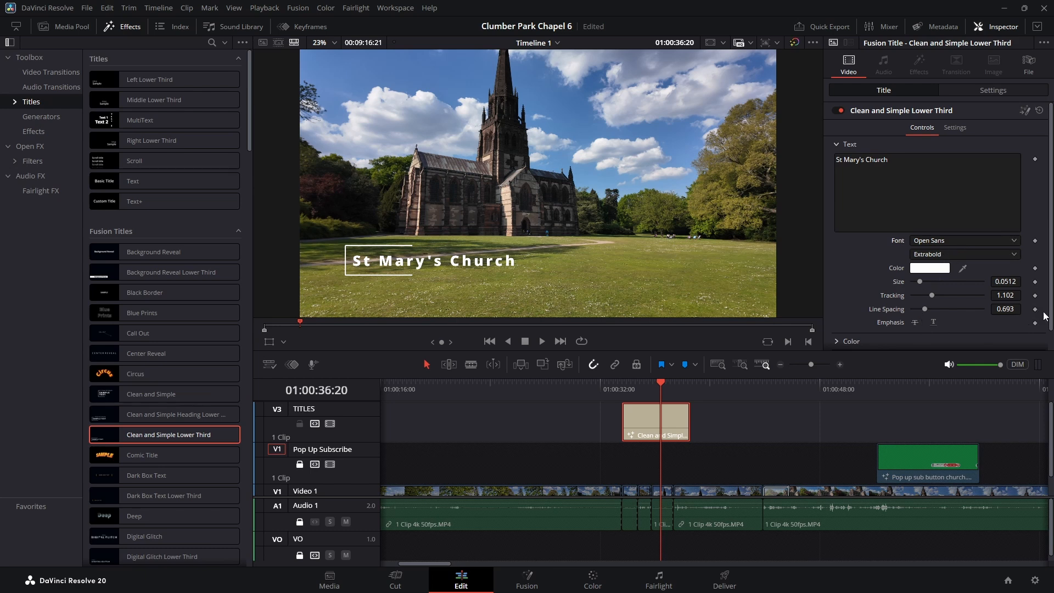
Expand the title's colour settings, shift the title horizontally to Position X 113, and save the project
drag(1050, 318, 1053, 342)
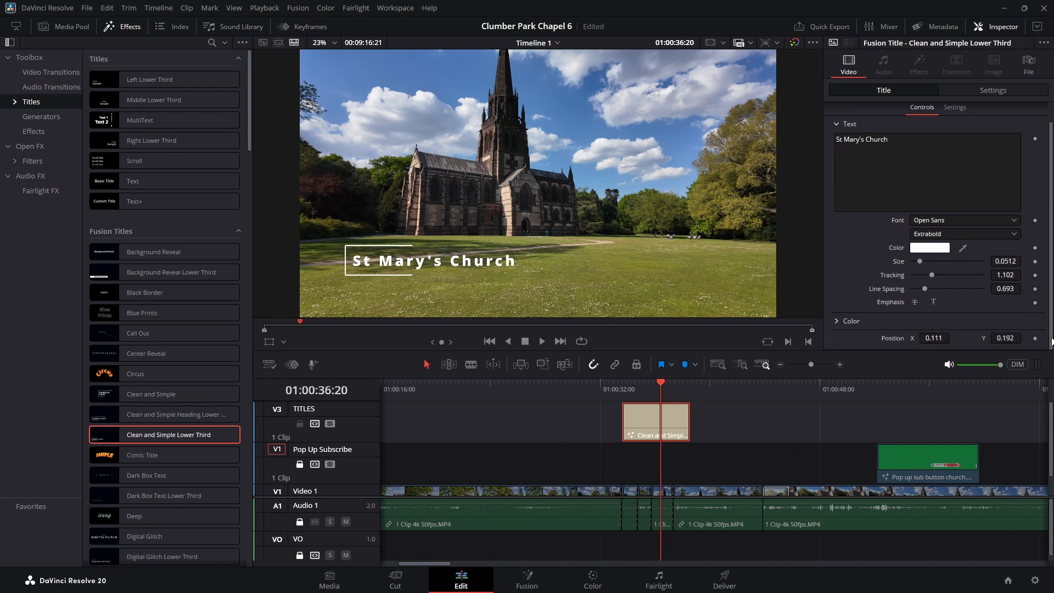
click(835, 323)
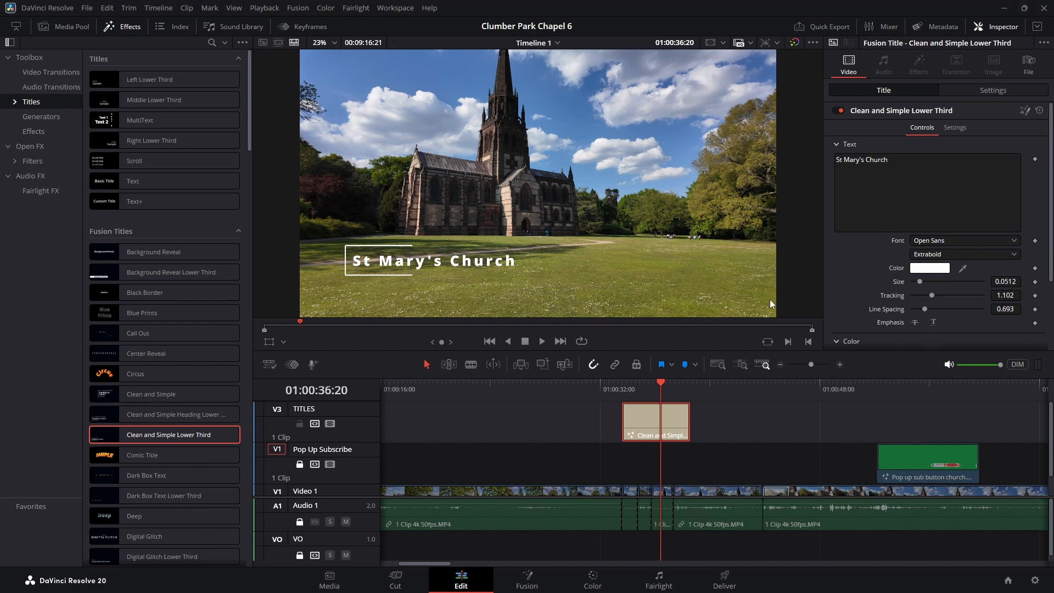
click(952, 90)
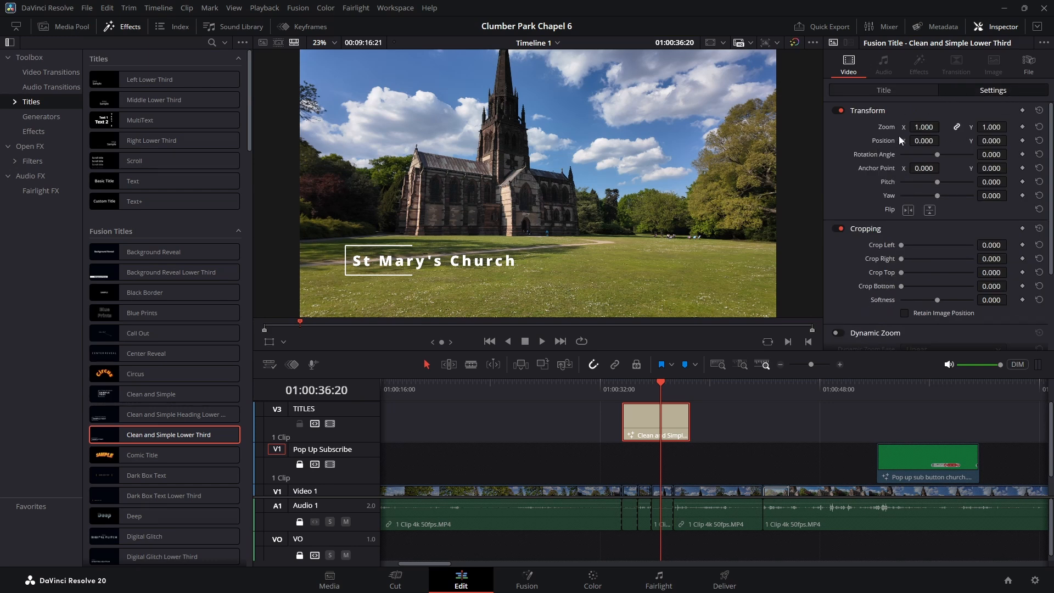
mouse_move(914, 142)
mouse_down()
mouse_move(943, 141)
mouse_move(901, 140)
mouse_move(950, 140)
mouse_move(923, 143)
mouse_up()
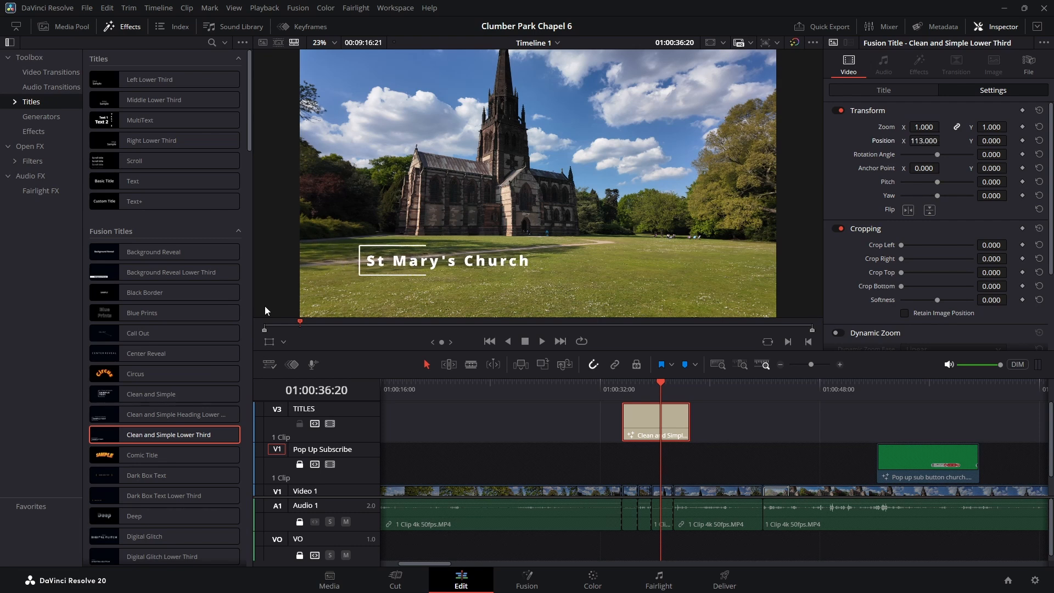
key(ctrl+s)
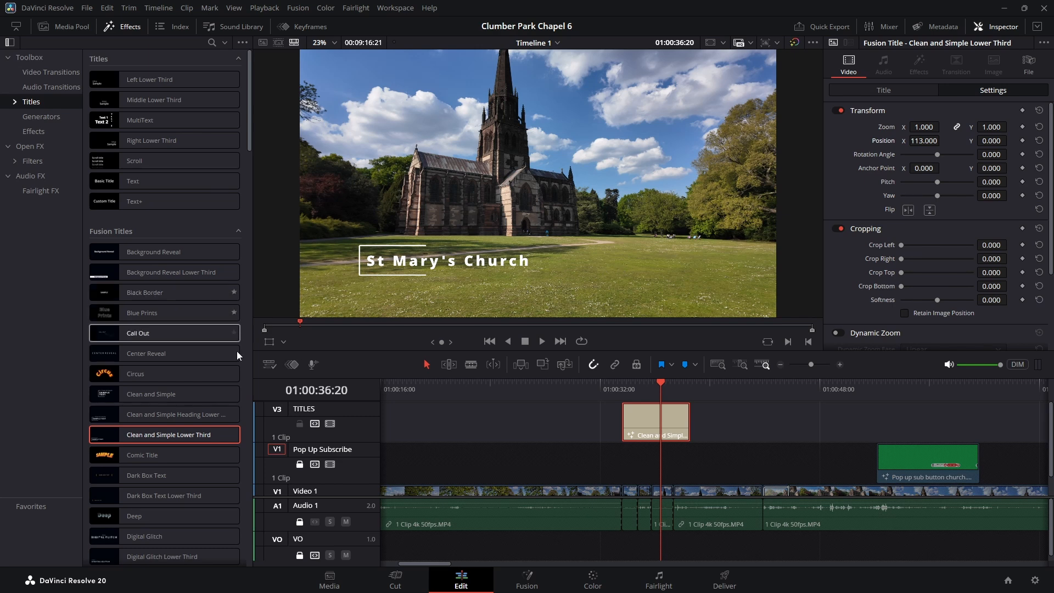
Browse the title library down to the Subtitles templates, and extend the Inspector to full height showing the title's text and colour controls
mouse_move(249, 147)
mouse_down()
mouse_move(268, 308)
mouse_move(265, 472)
mouse_up()
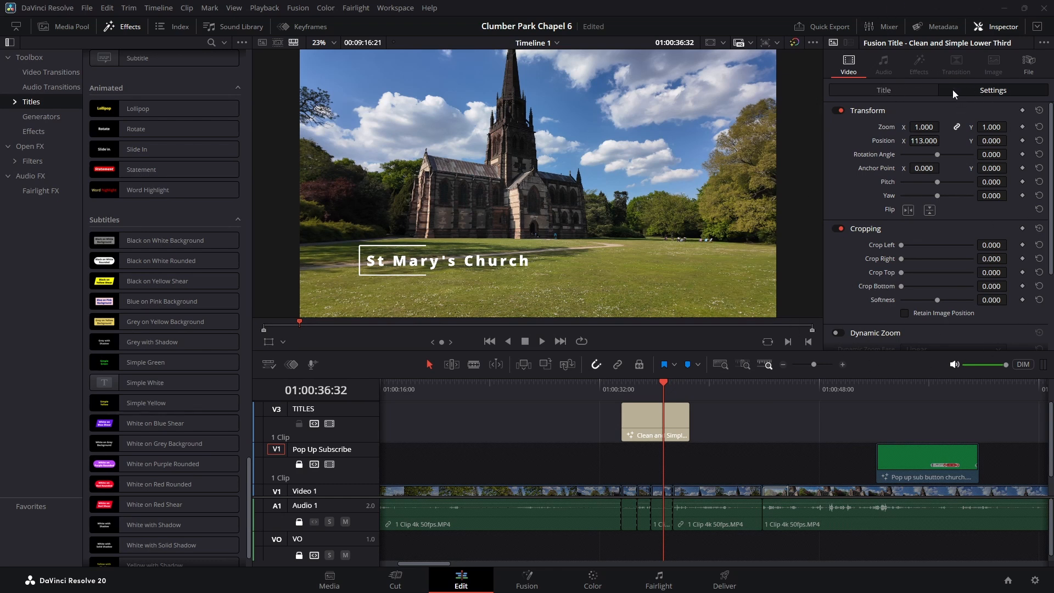
scroll(927, 338, down, 5)
click(1038, 28)
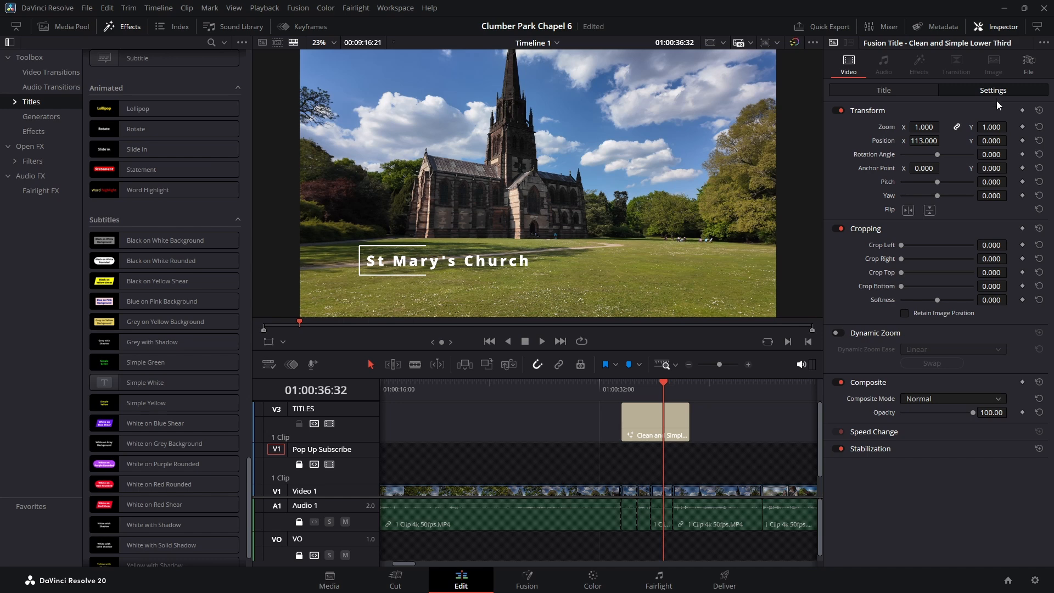
click(895, 91)
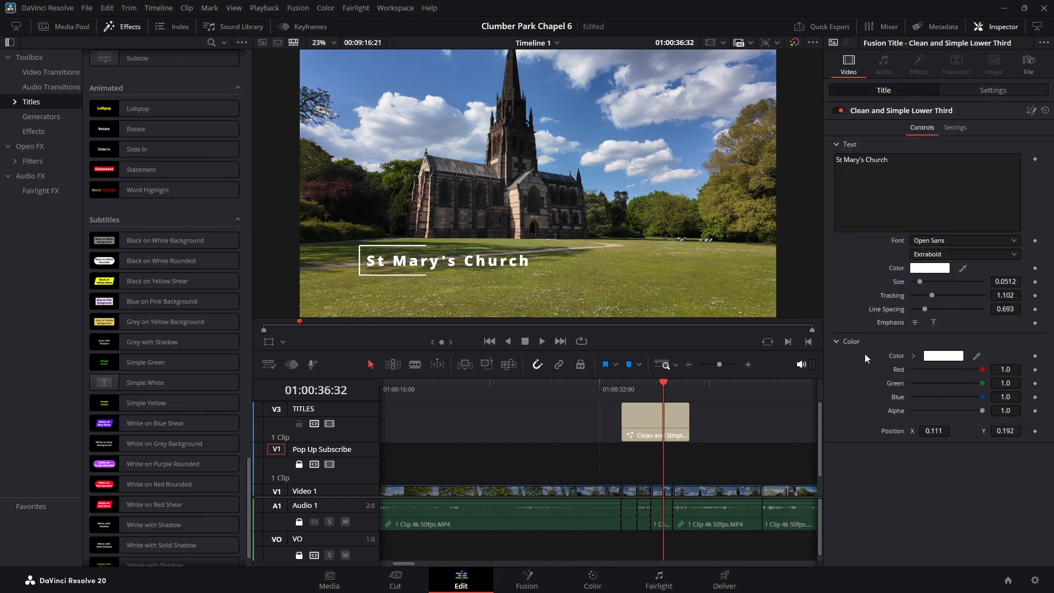